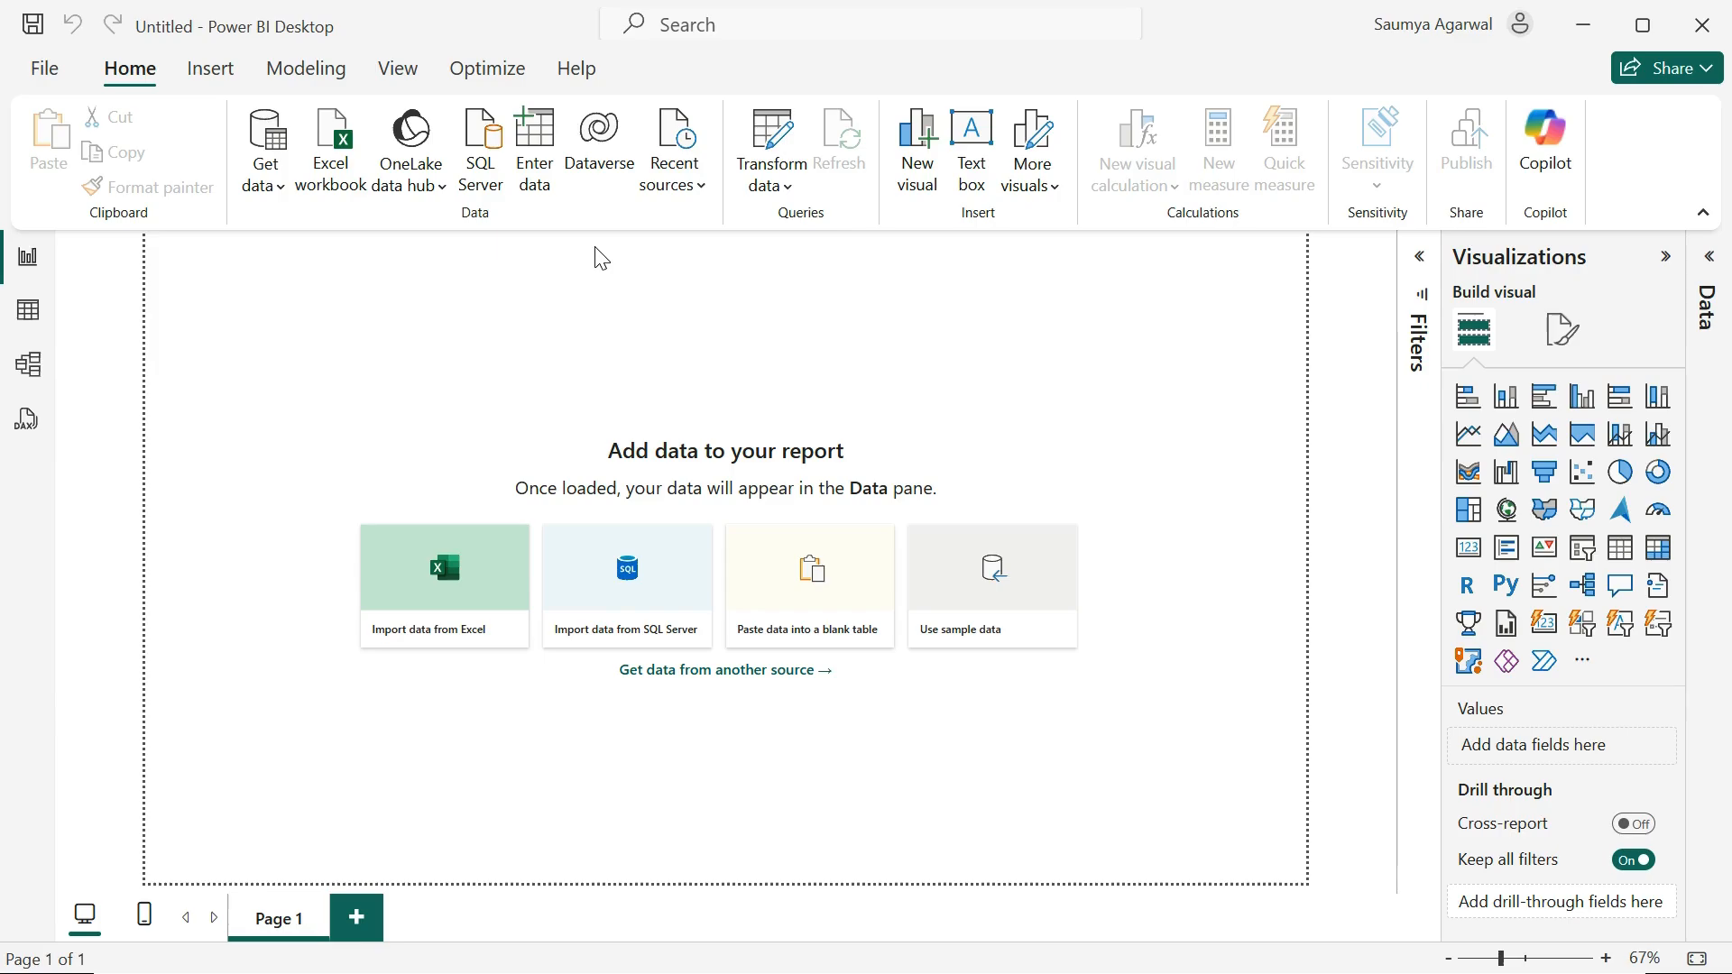
pyautogui.click(26, 312)
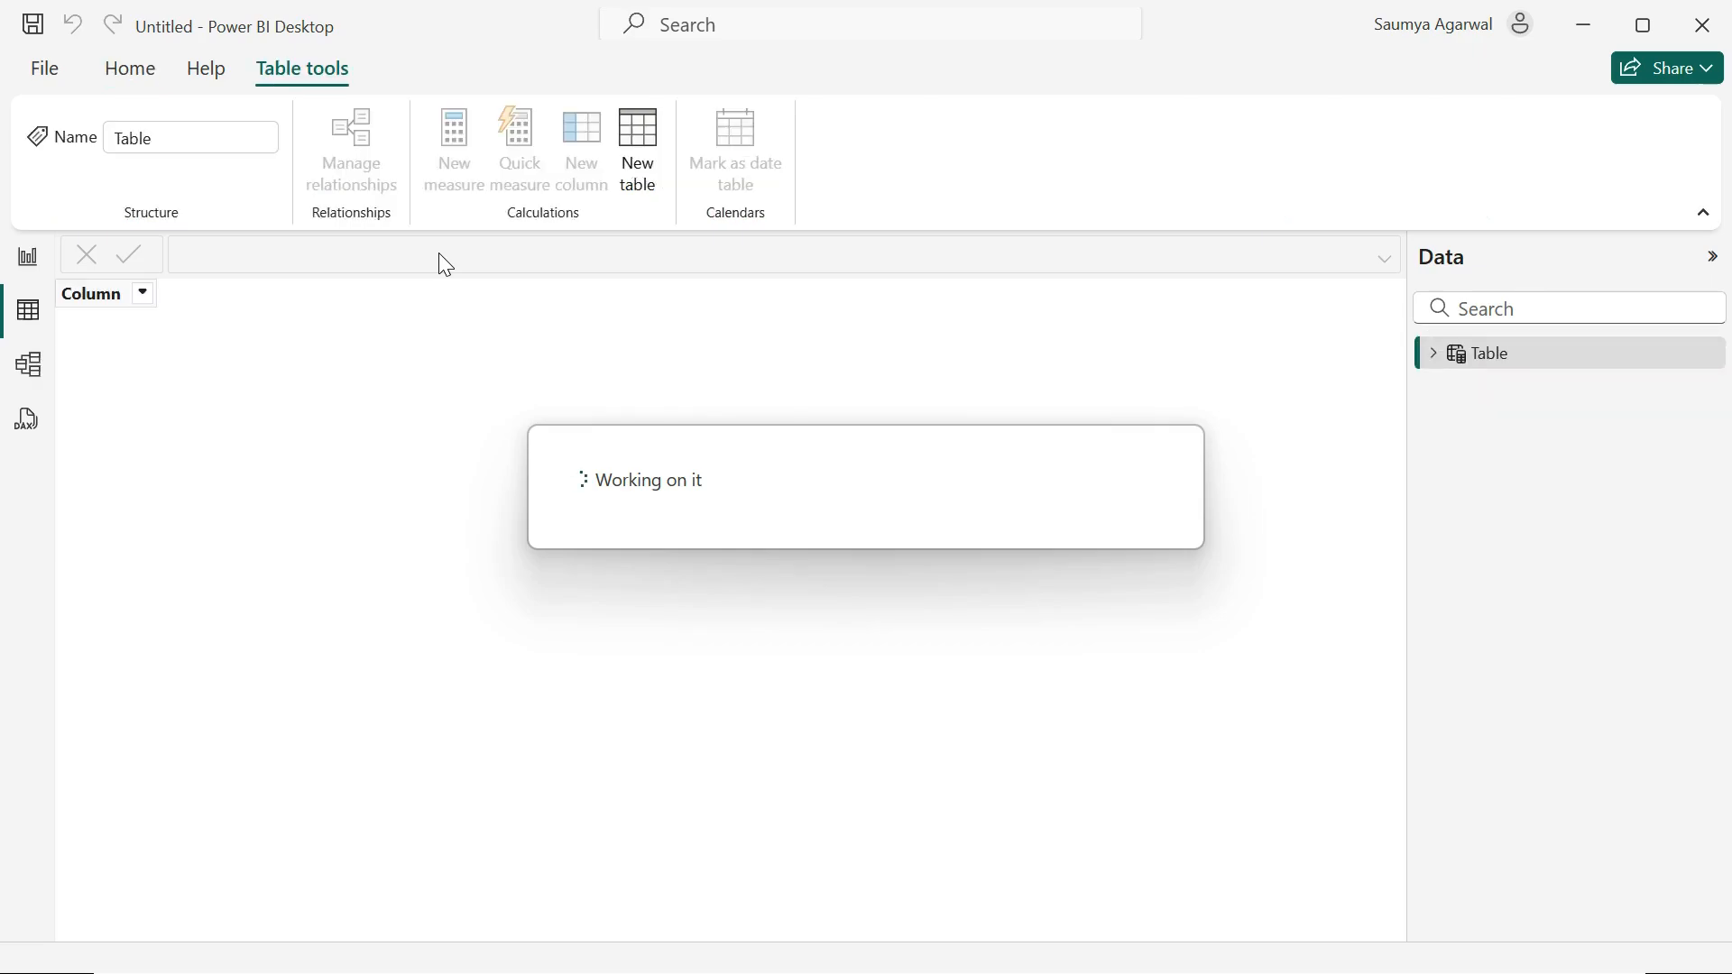
pyautogui.click(334, 251)
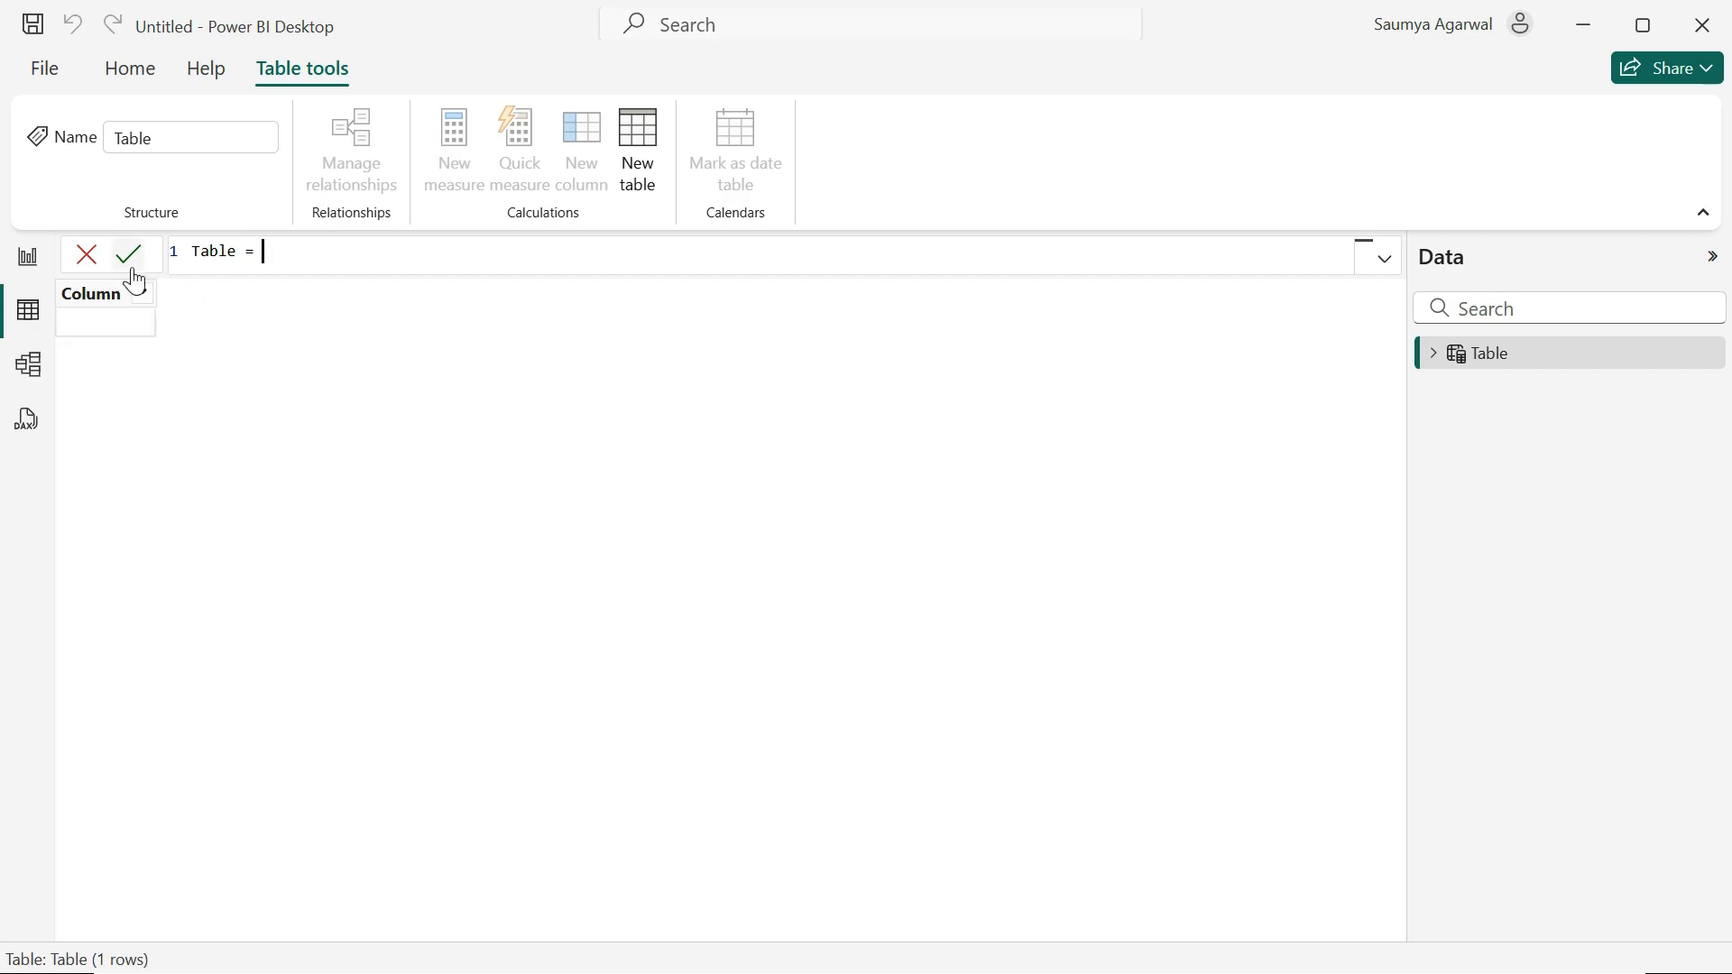
pyautogui.click(88, 256)
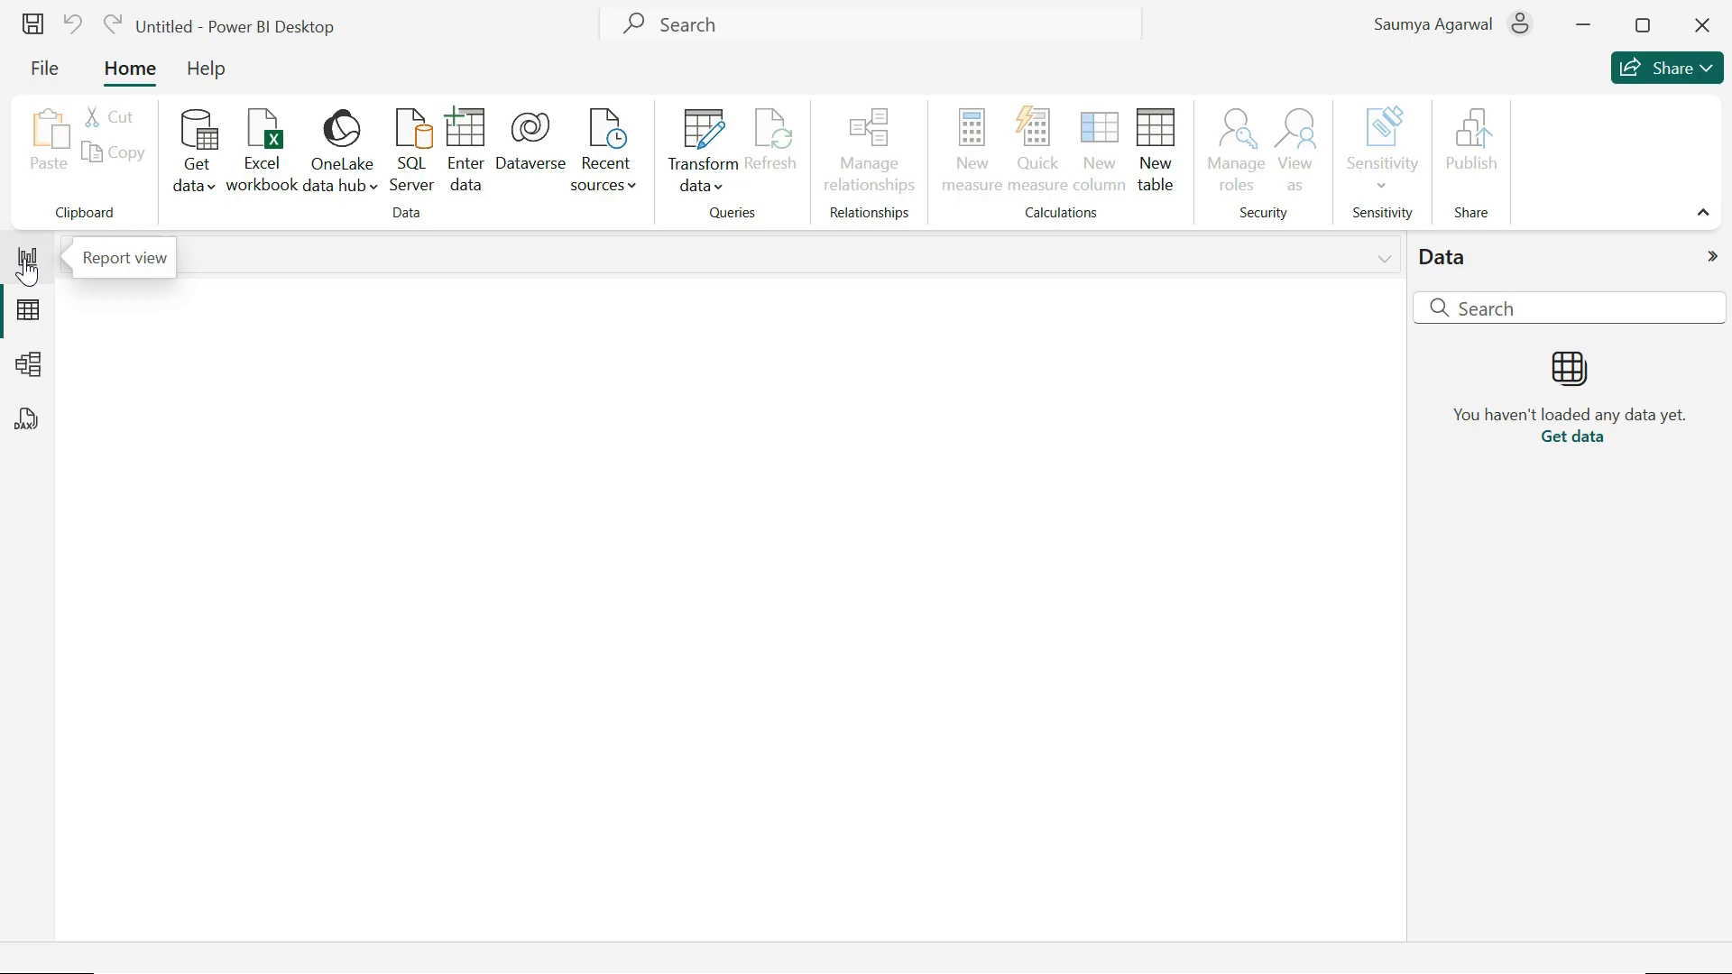
pyautogui.click(27, 261)
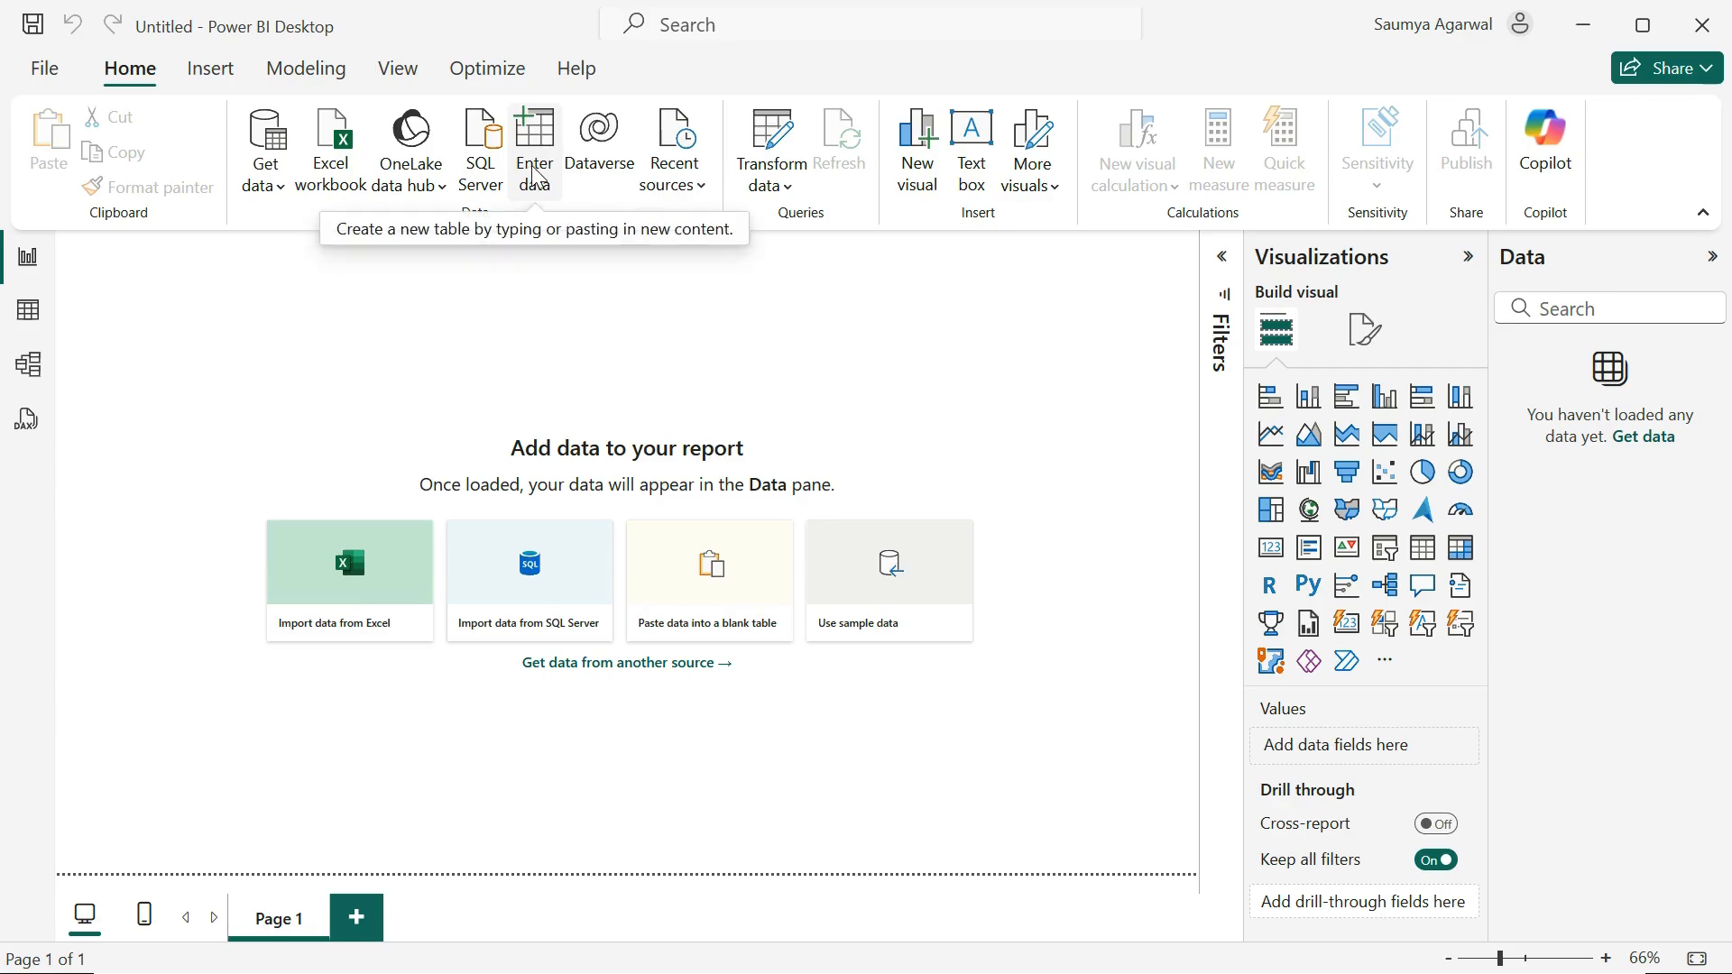
# Step: Start a manually entered table from the Table view and name it Student Marks Record
pyautogui.click(41, 307)
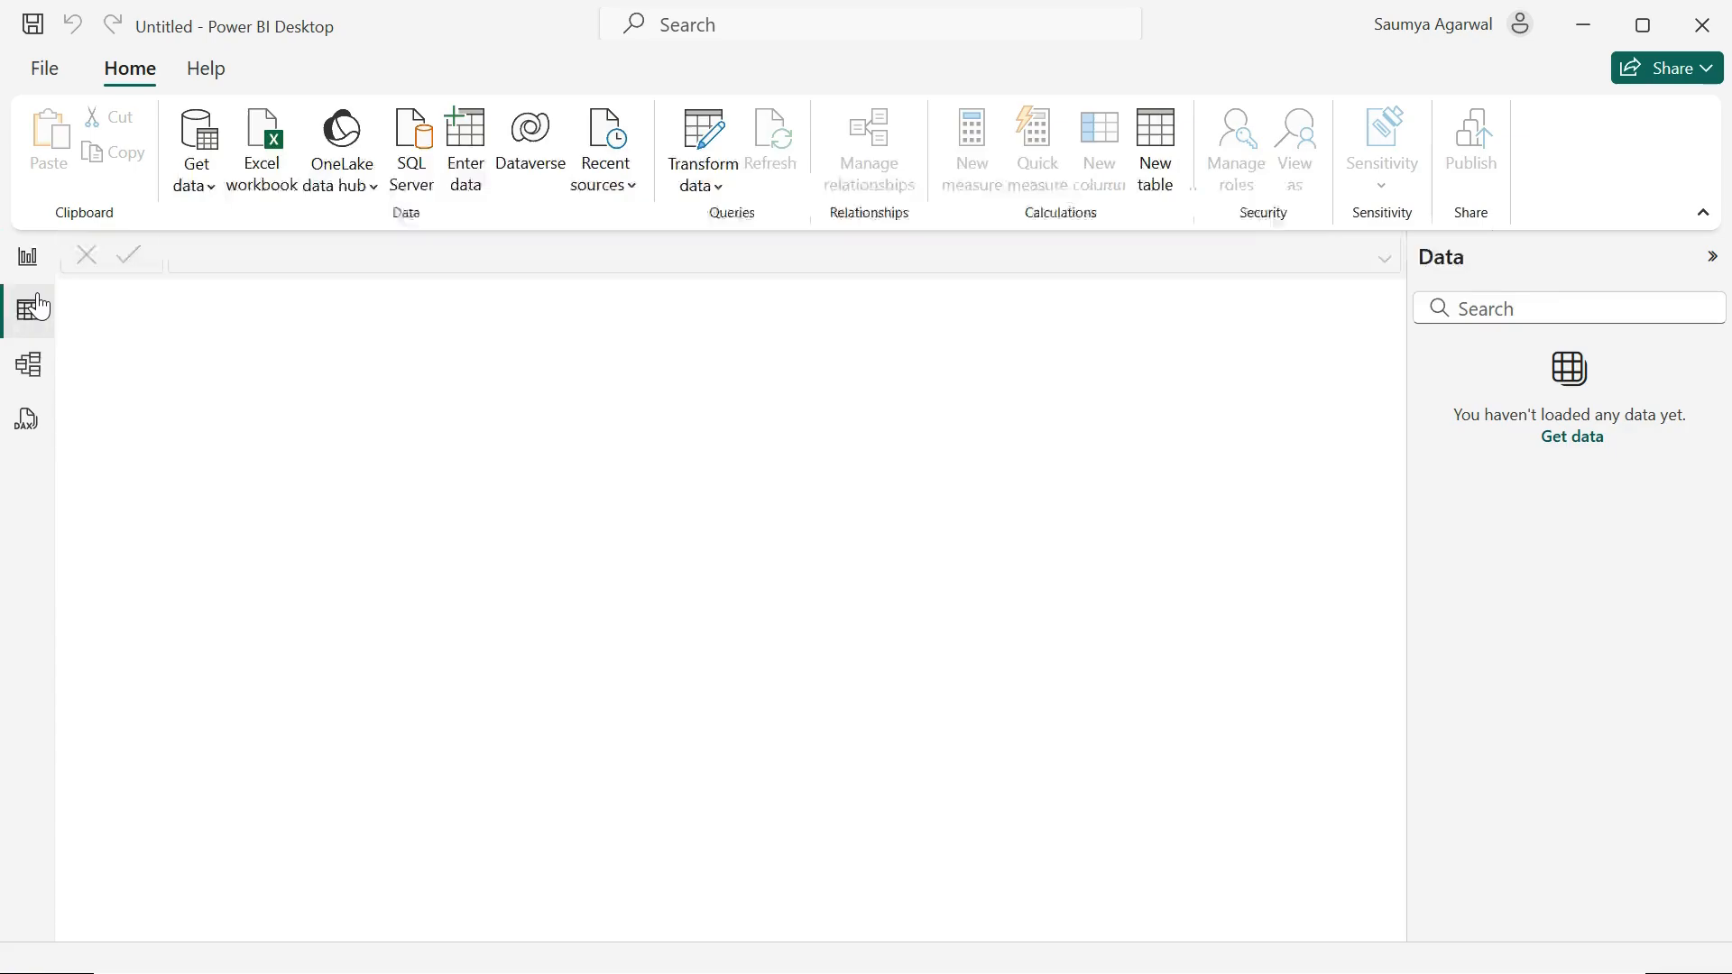
pyautogui.click(466, 149)
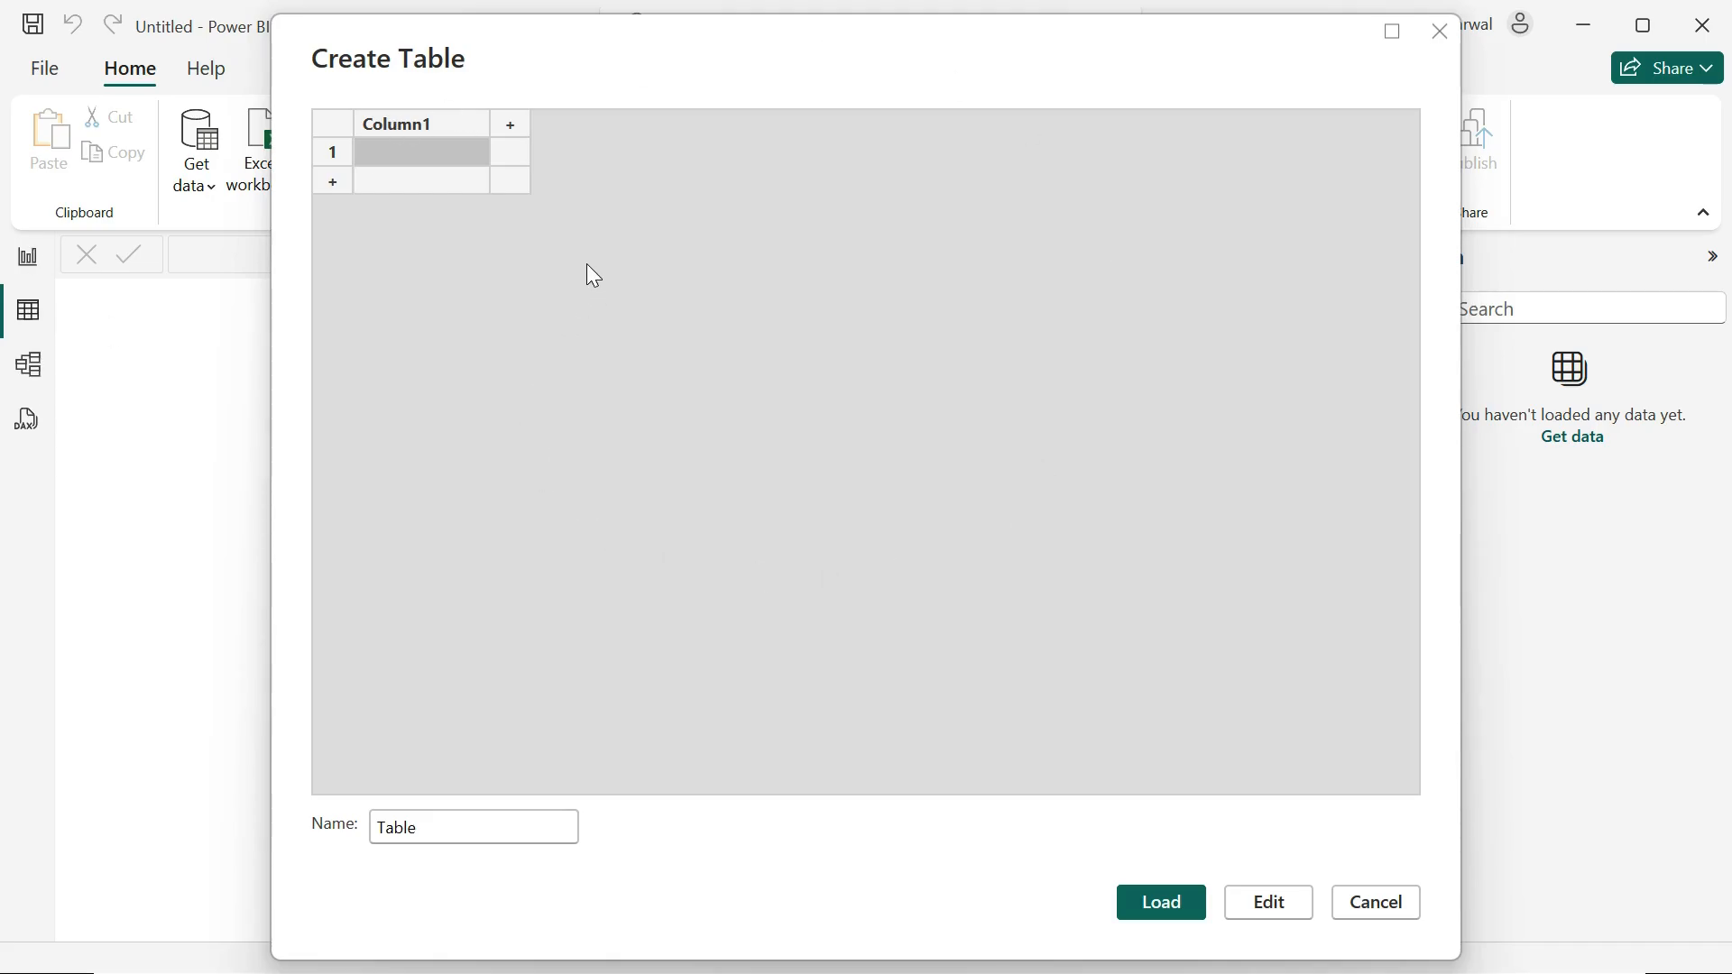
pyautogui.moveTo(422, 828); pyautogui.dragTo(377, 828)
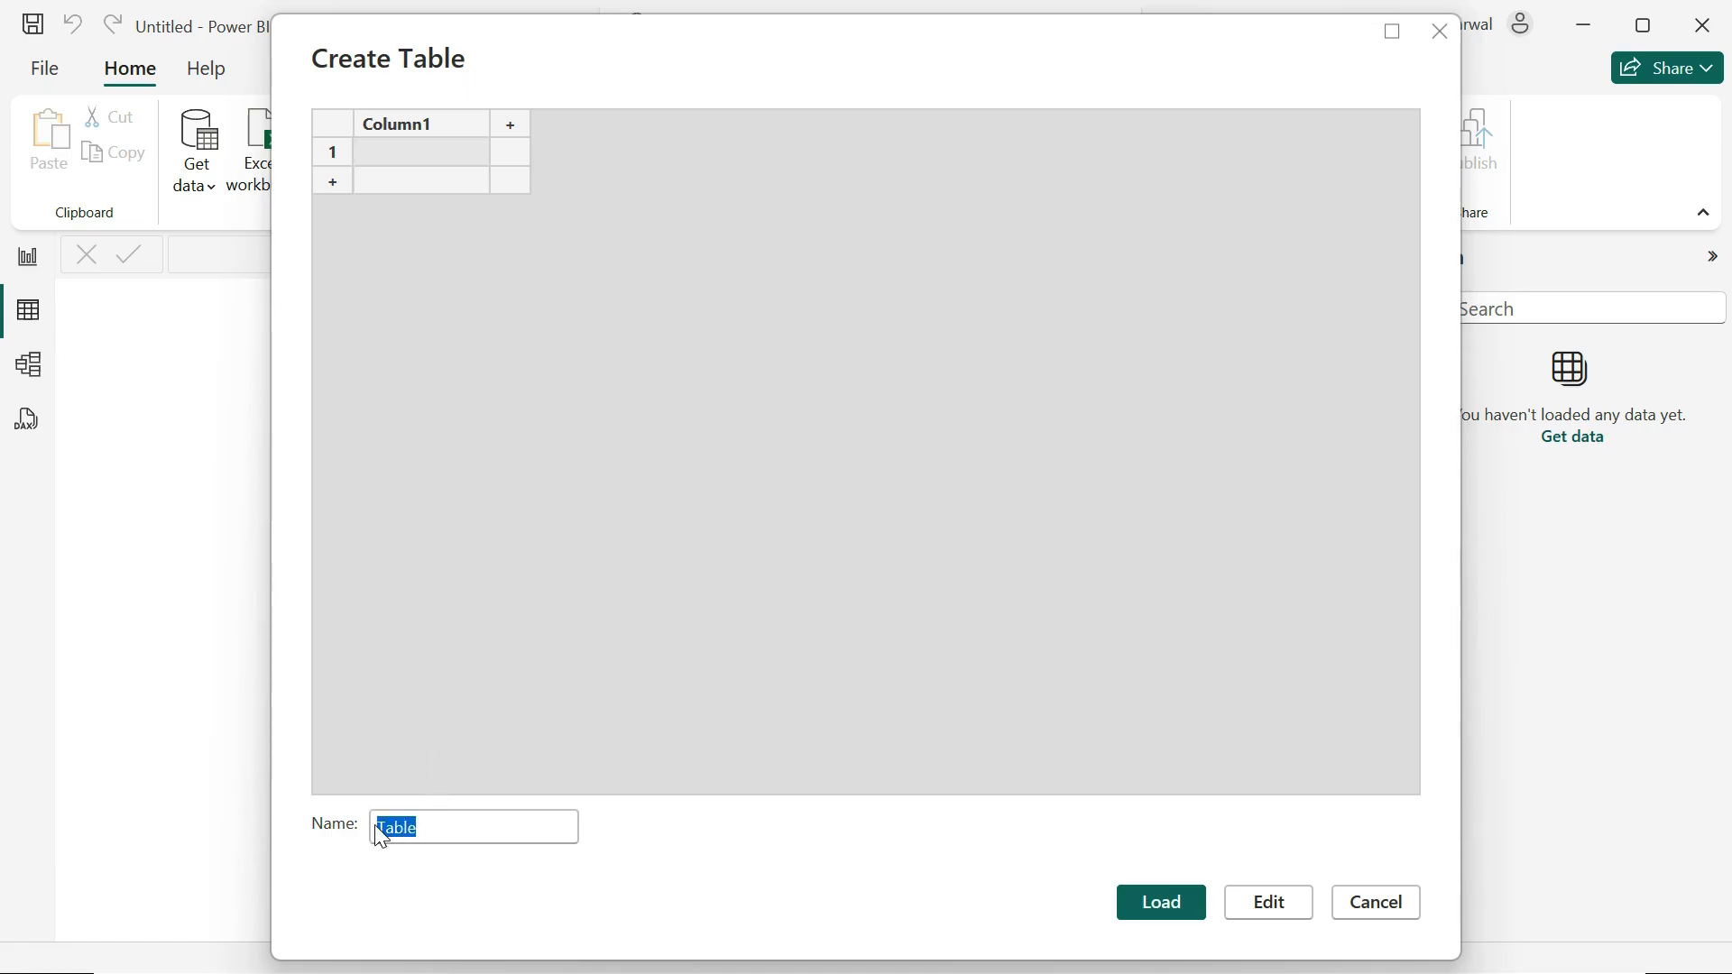
pyautogui.write('Student Recorx')
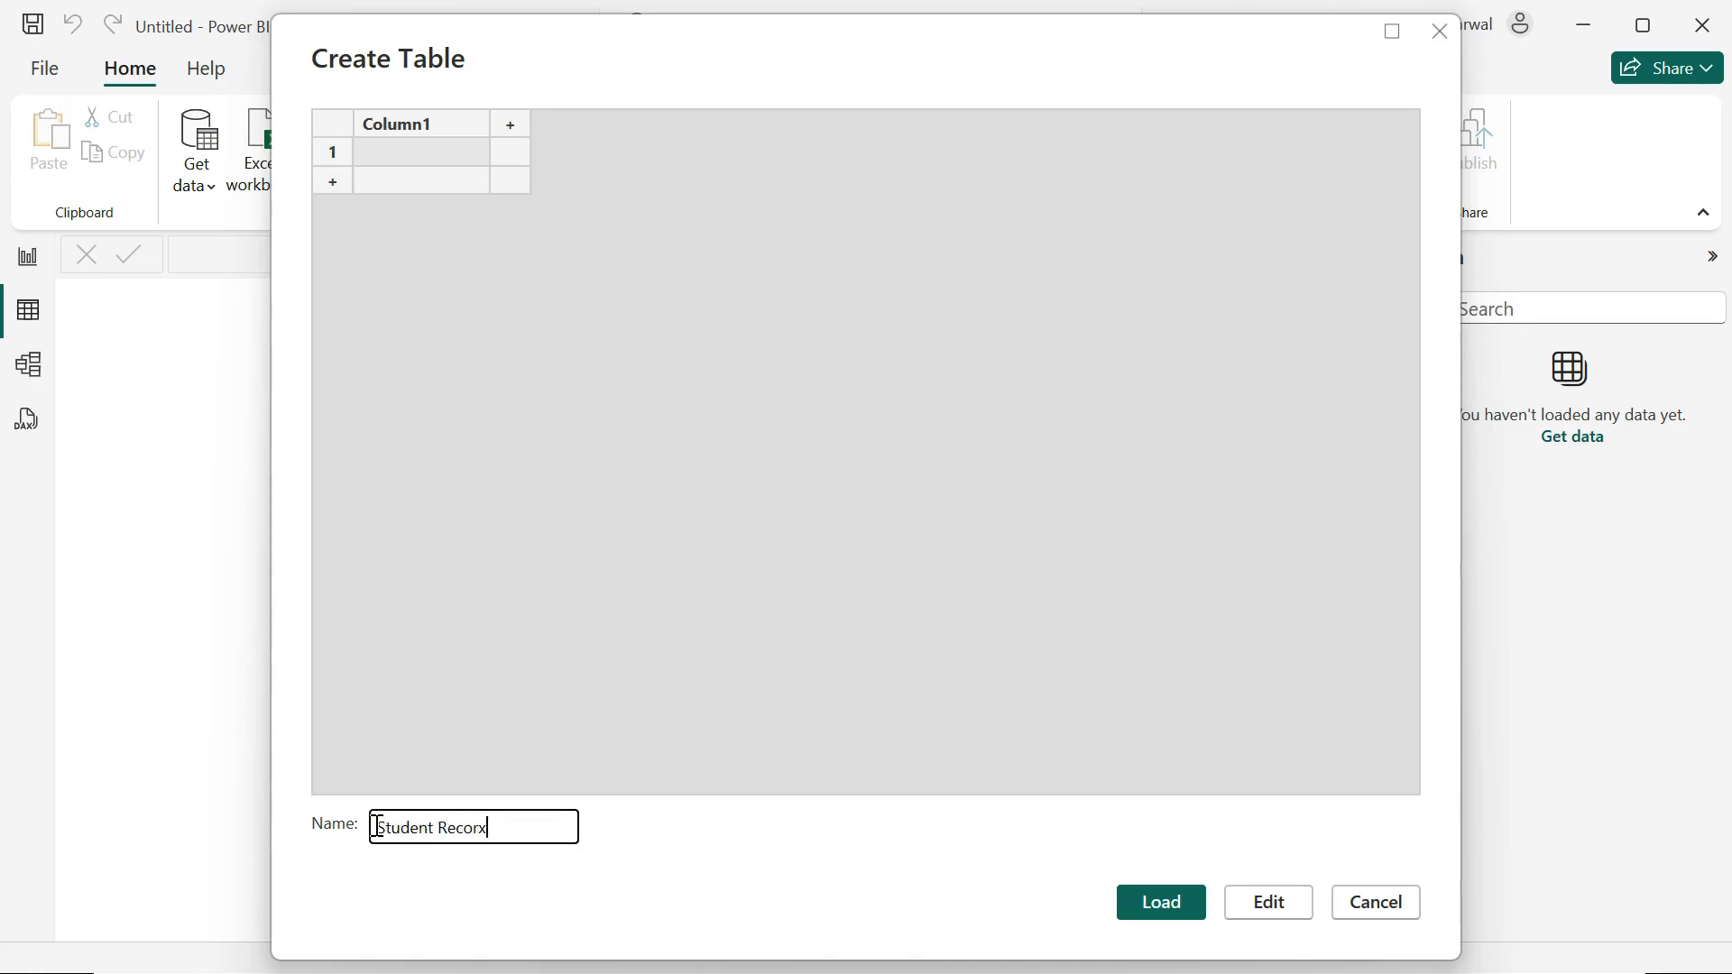
pyautogui.press('BackSpace')
pyautogui.write('d')
pyautogui.click(439, 827)
pyautogui.write('MA')
pyautogui.press('BackSpace')
pyautogui.write('arks')
# Step: Rename the first column of the new table to Name and add columns called Power BI and Python
pyautogui.click(414, 135)
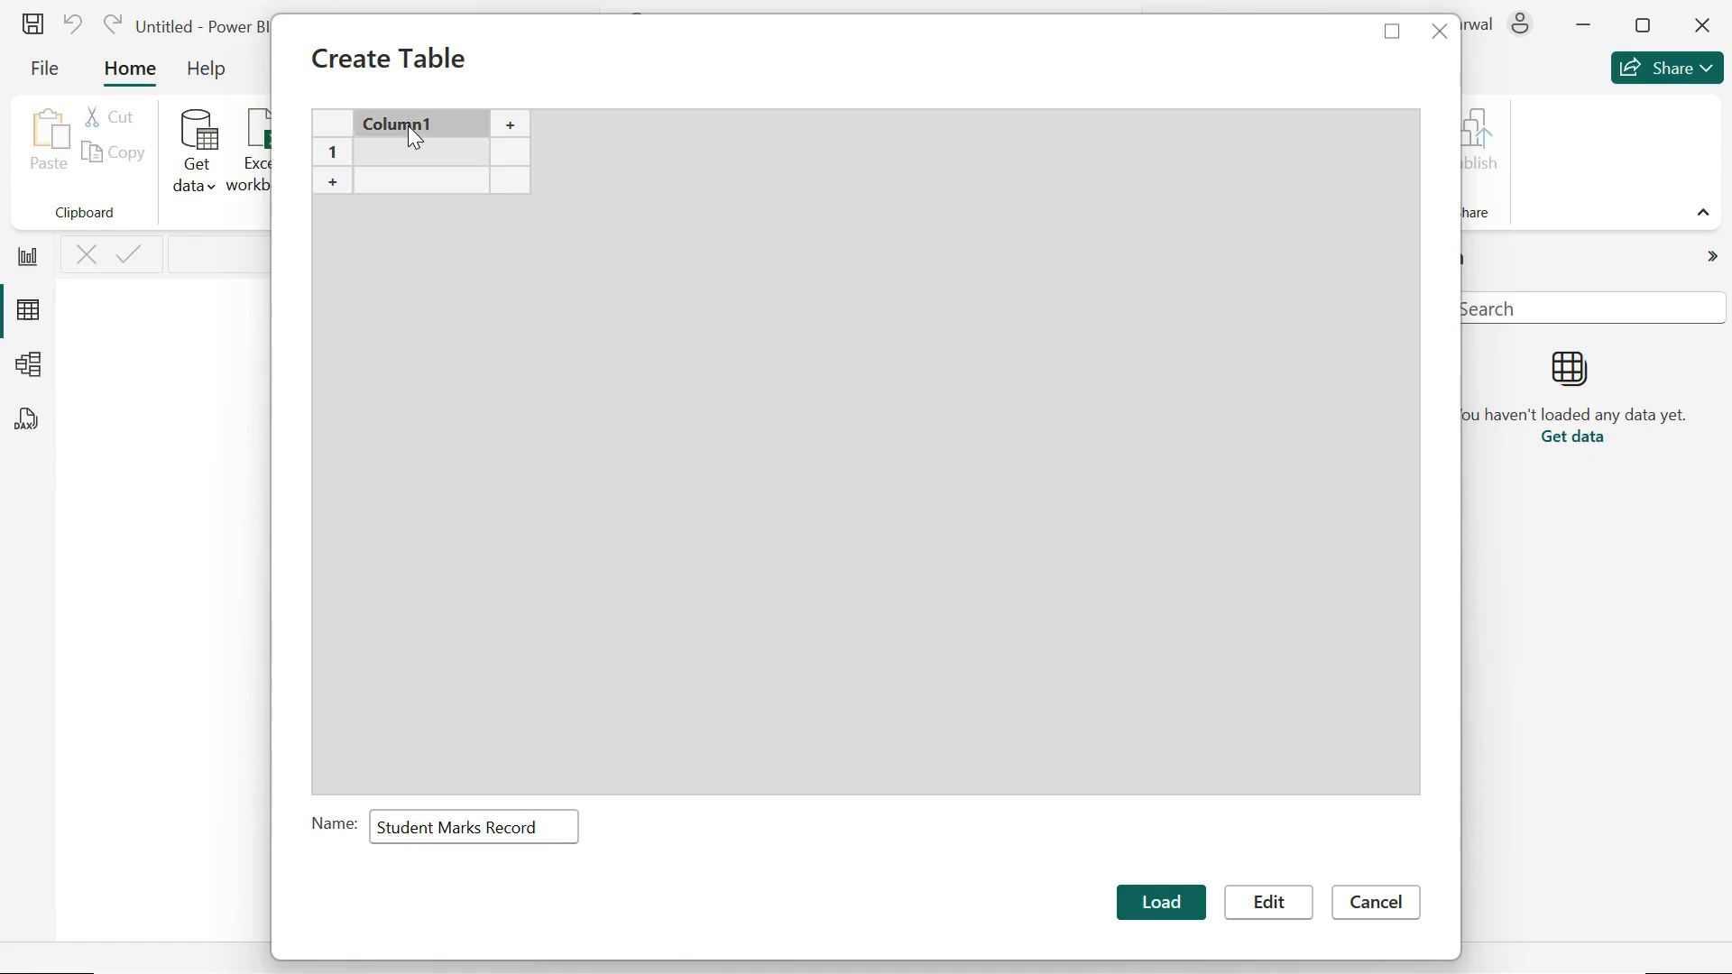
pyautogui.doubleClick(414, 135)
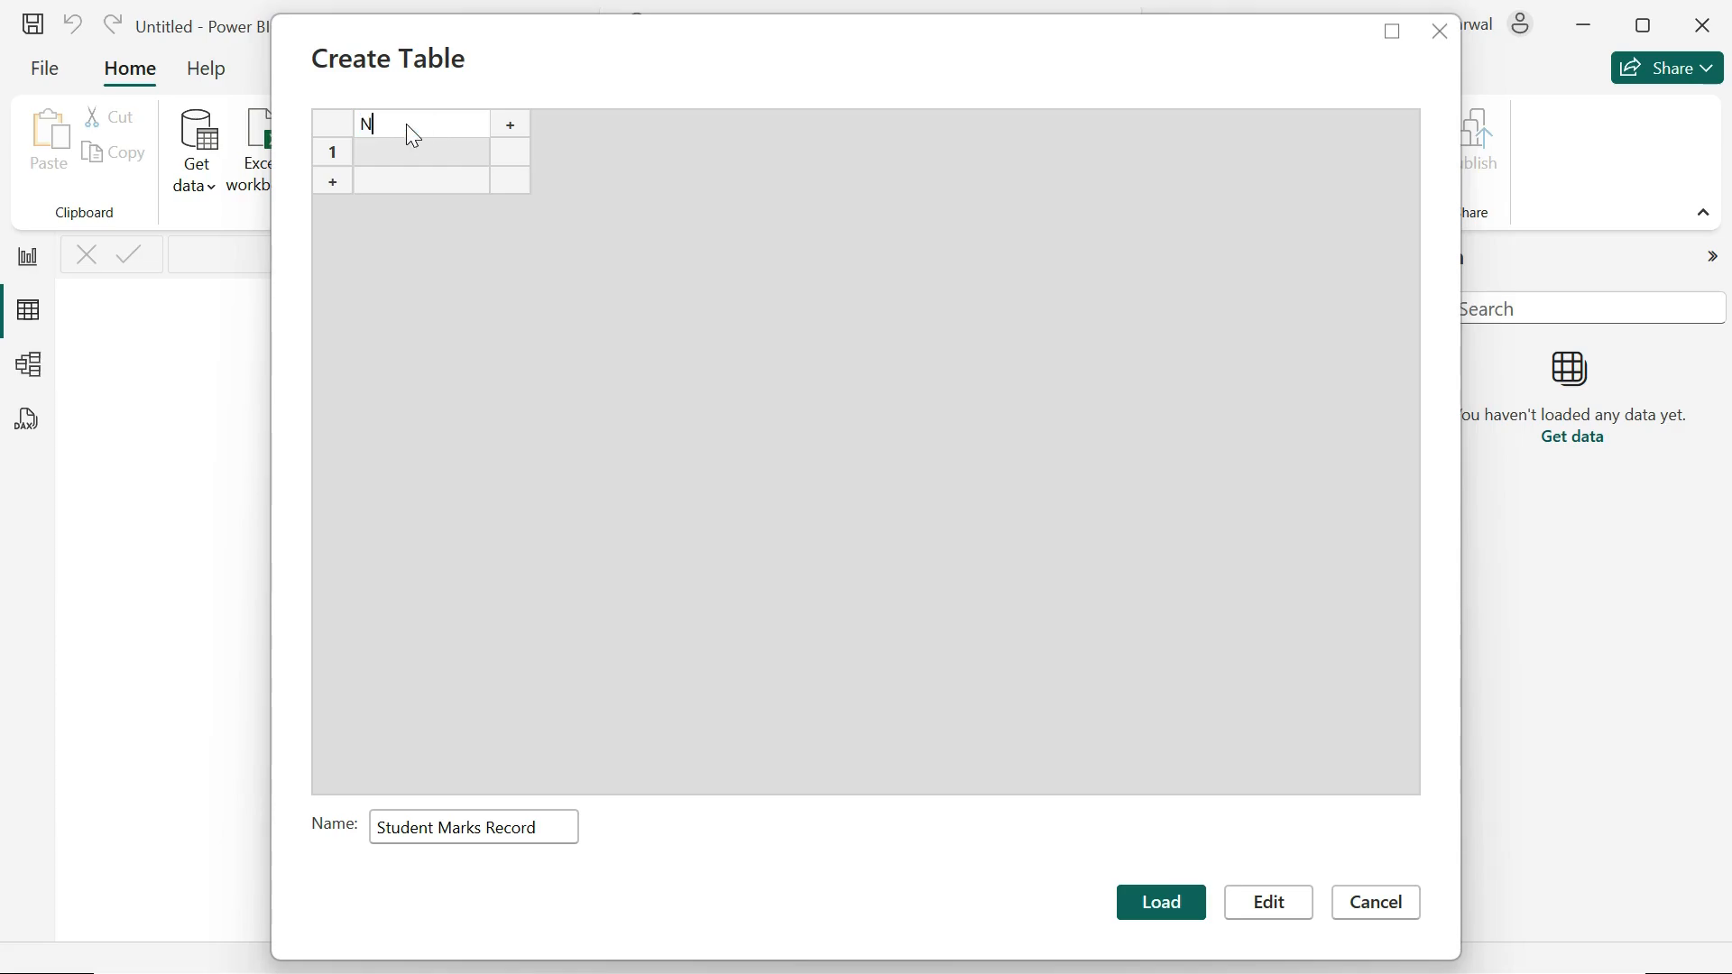
pyautogui.click(509, 136)
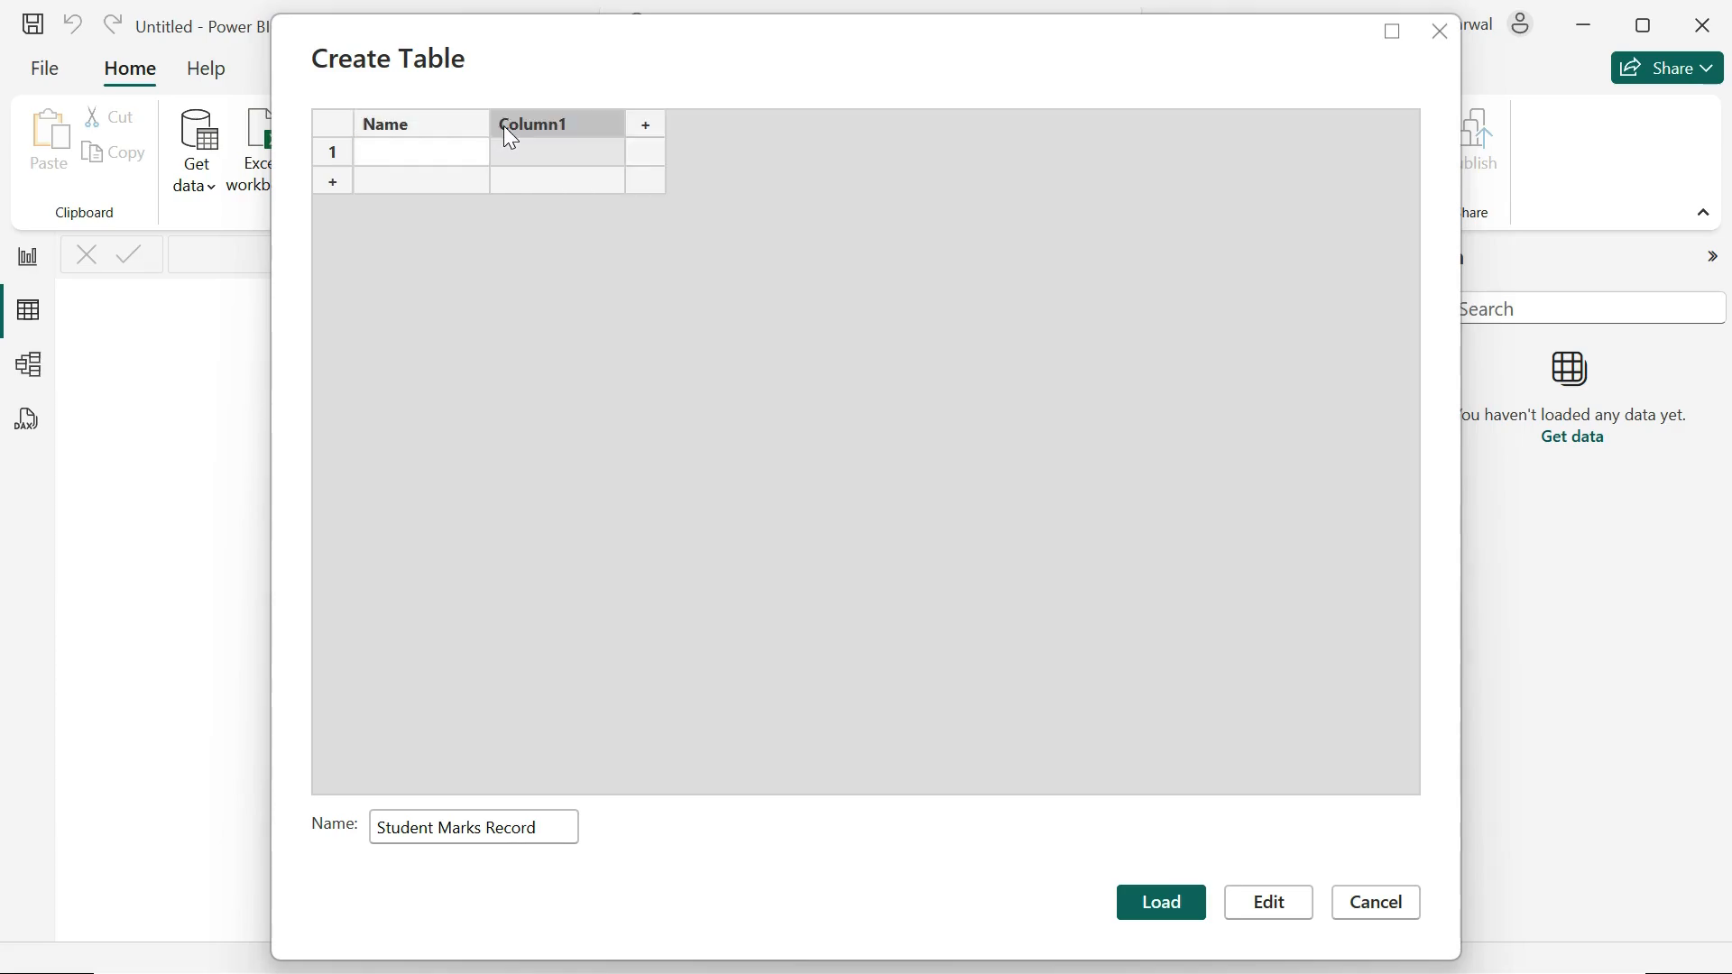
pyautogui.write('Power BI')
pyautogui.click(648, 131)
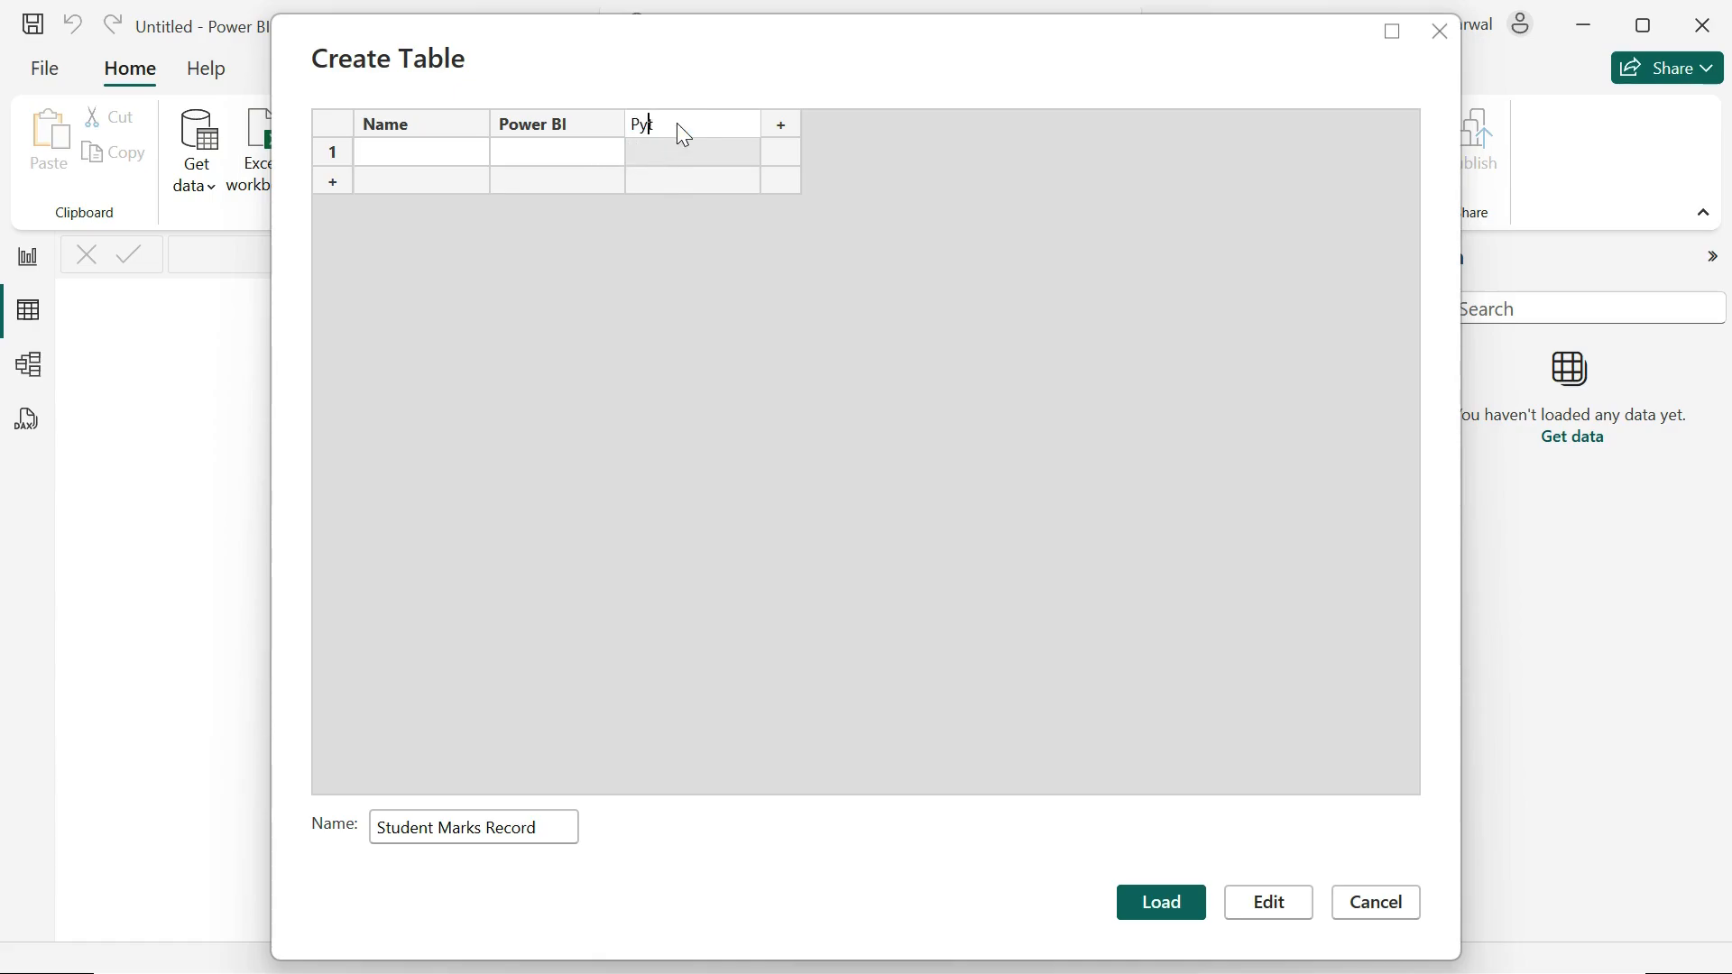
pyautogui.write('thon')
pyautogui.press('Return')
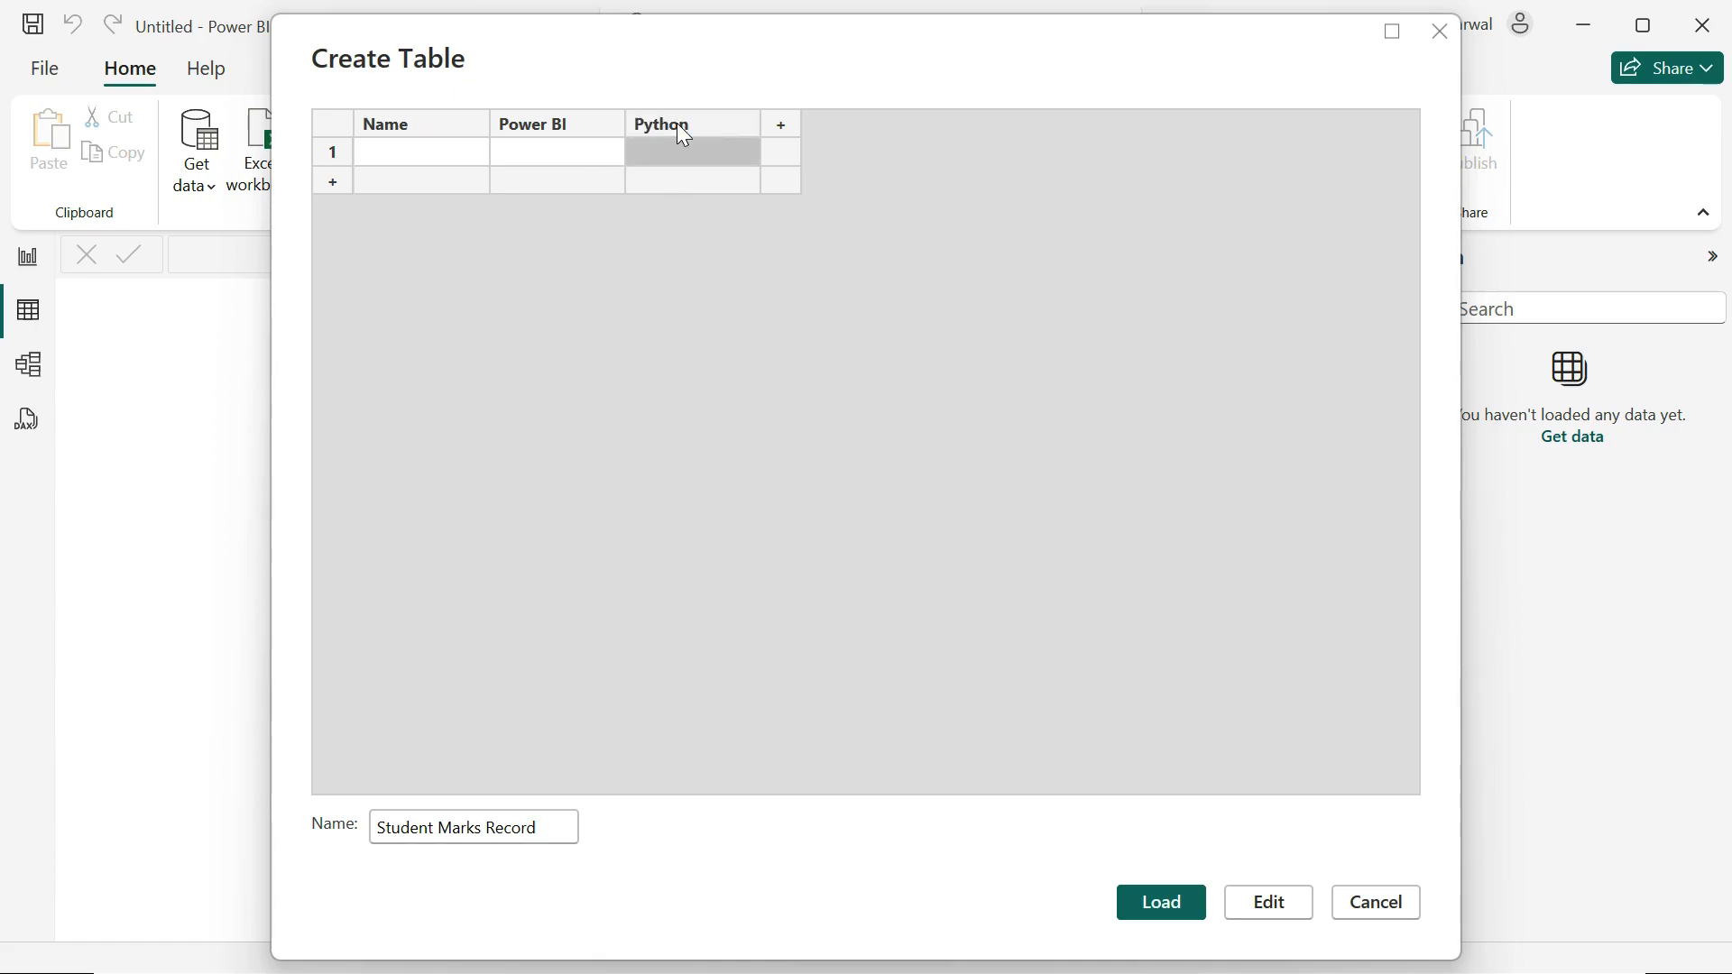
# Step: Add two more columns after Python, named SQL and Excel
pyautogui.click(772, 127)
pyautogui.write('SQL')
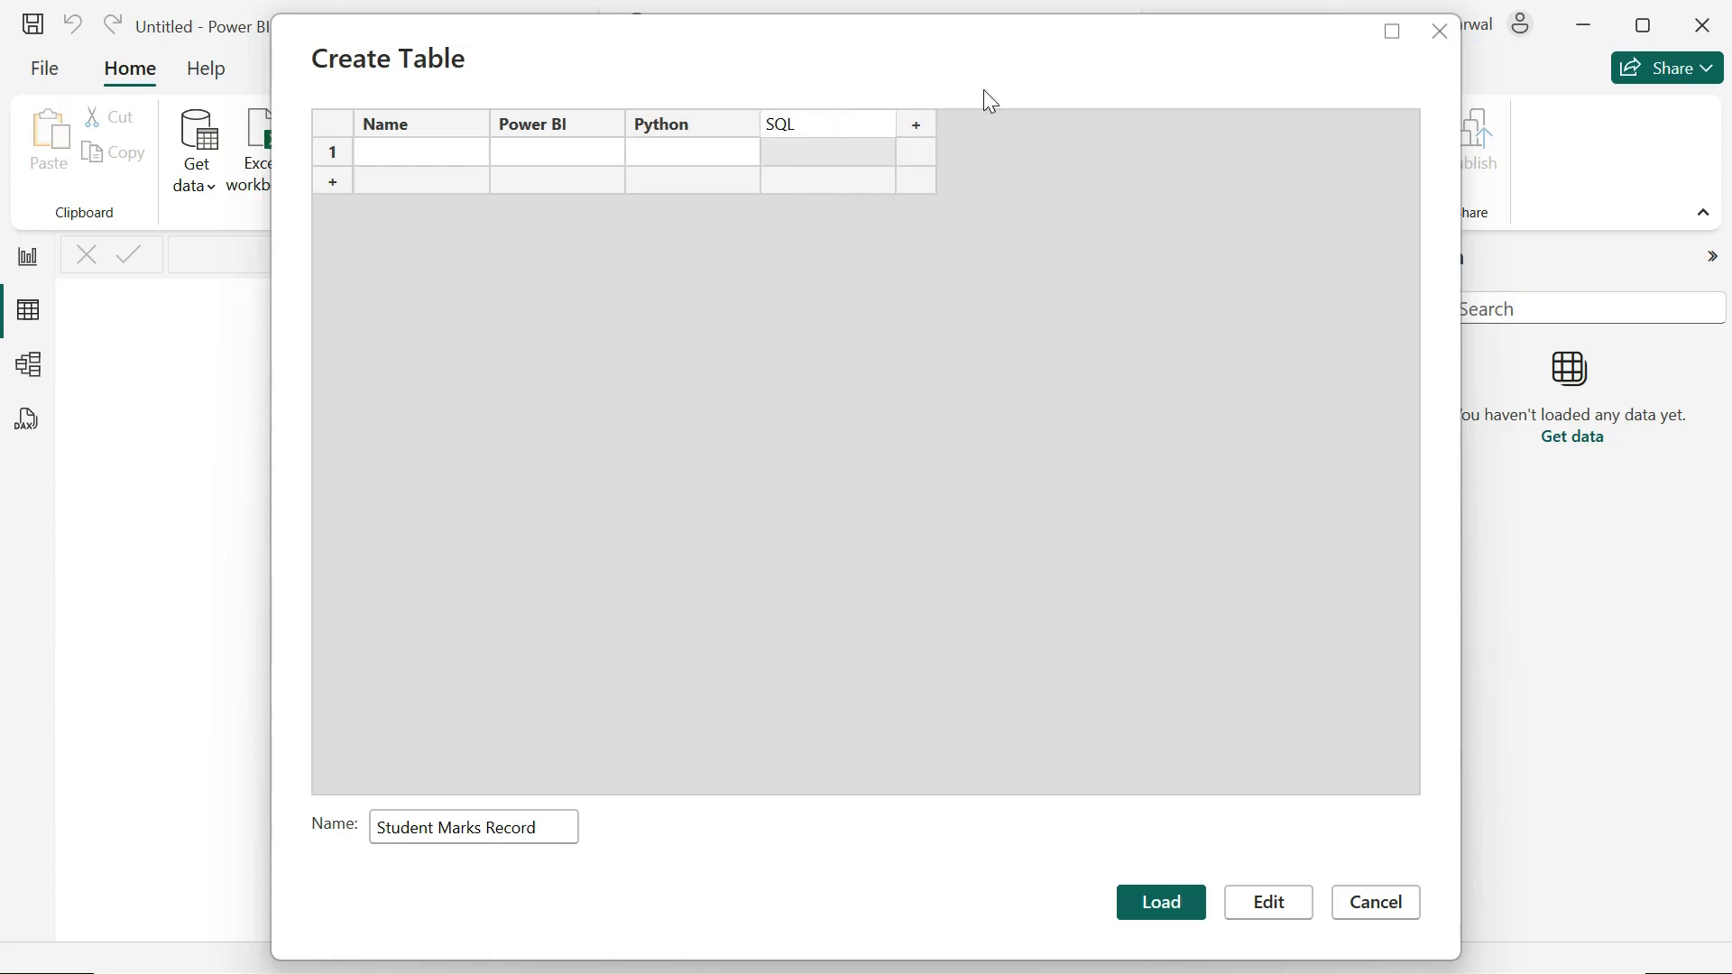
pyautogui.click(922, 122)
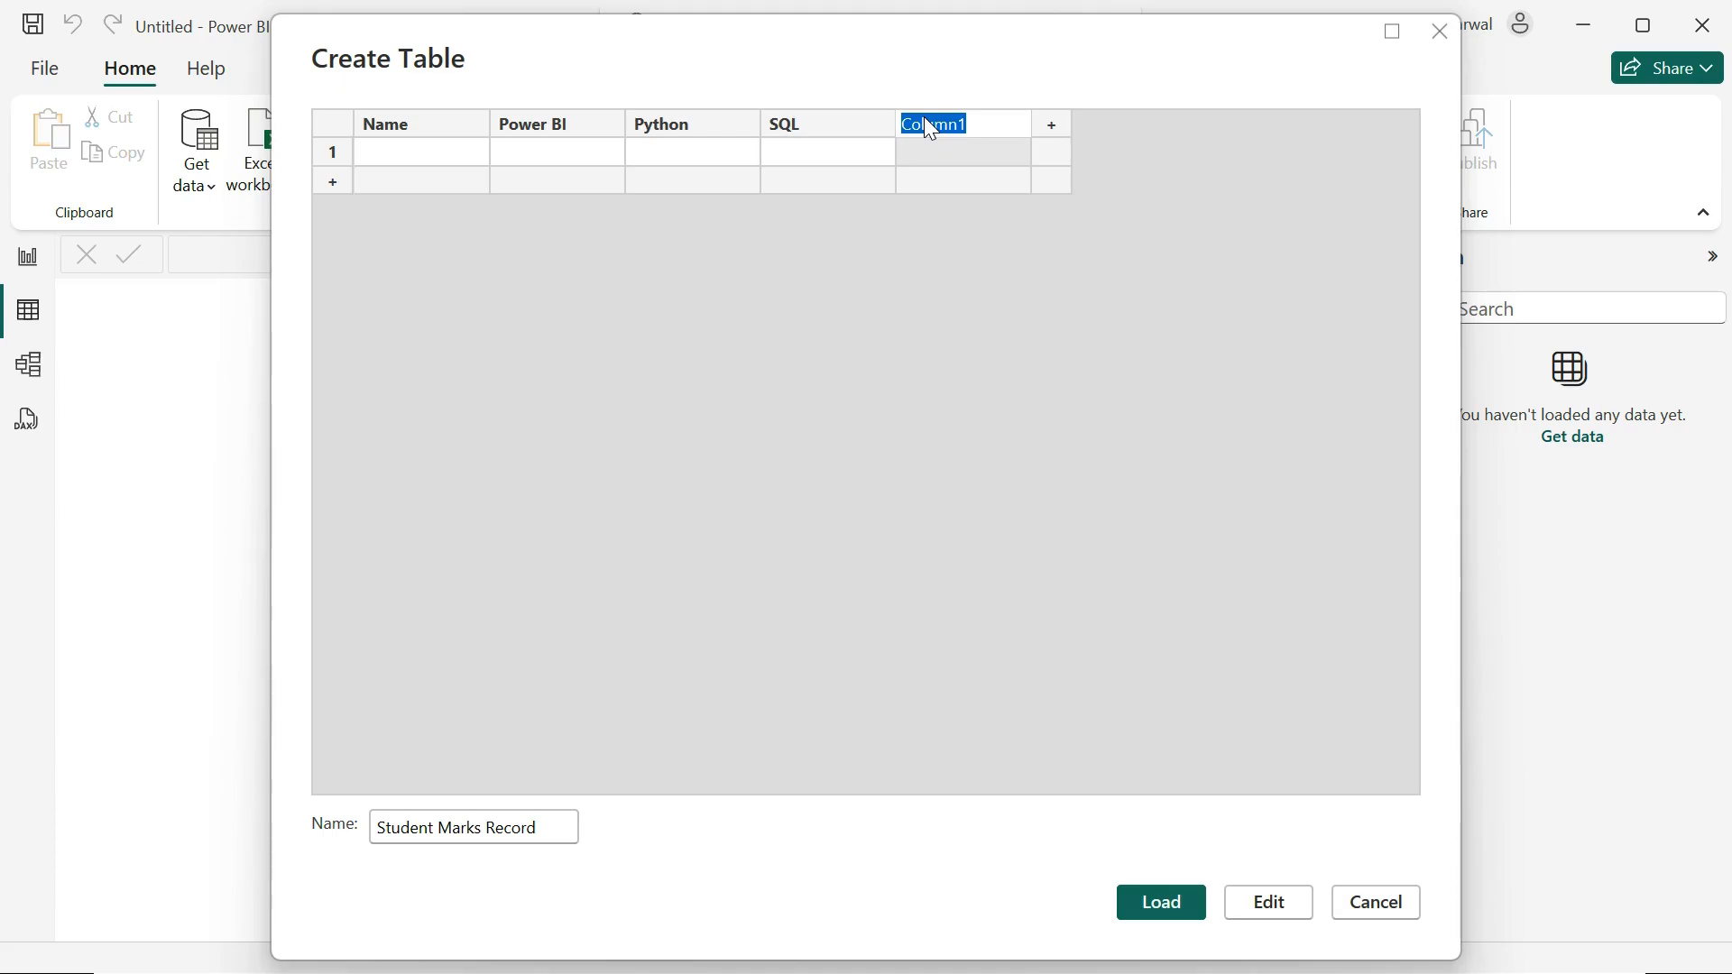
pyautogui.write('Excel')
# Step: Fill row 1 with the first student's name and marks: Power BI 97, Python 96, SQL 85, Excel 93
pyautogui.click(414, 146)
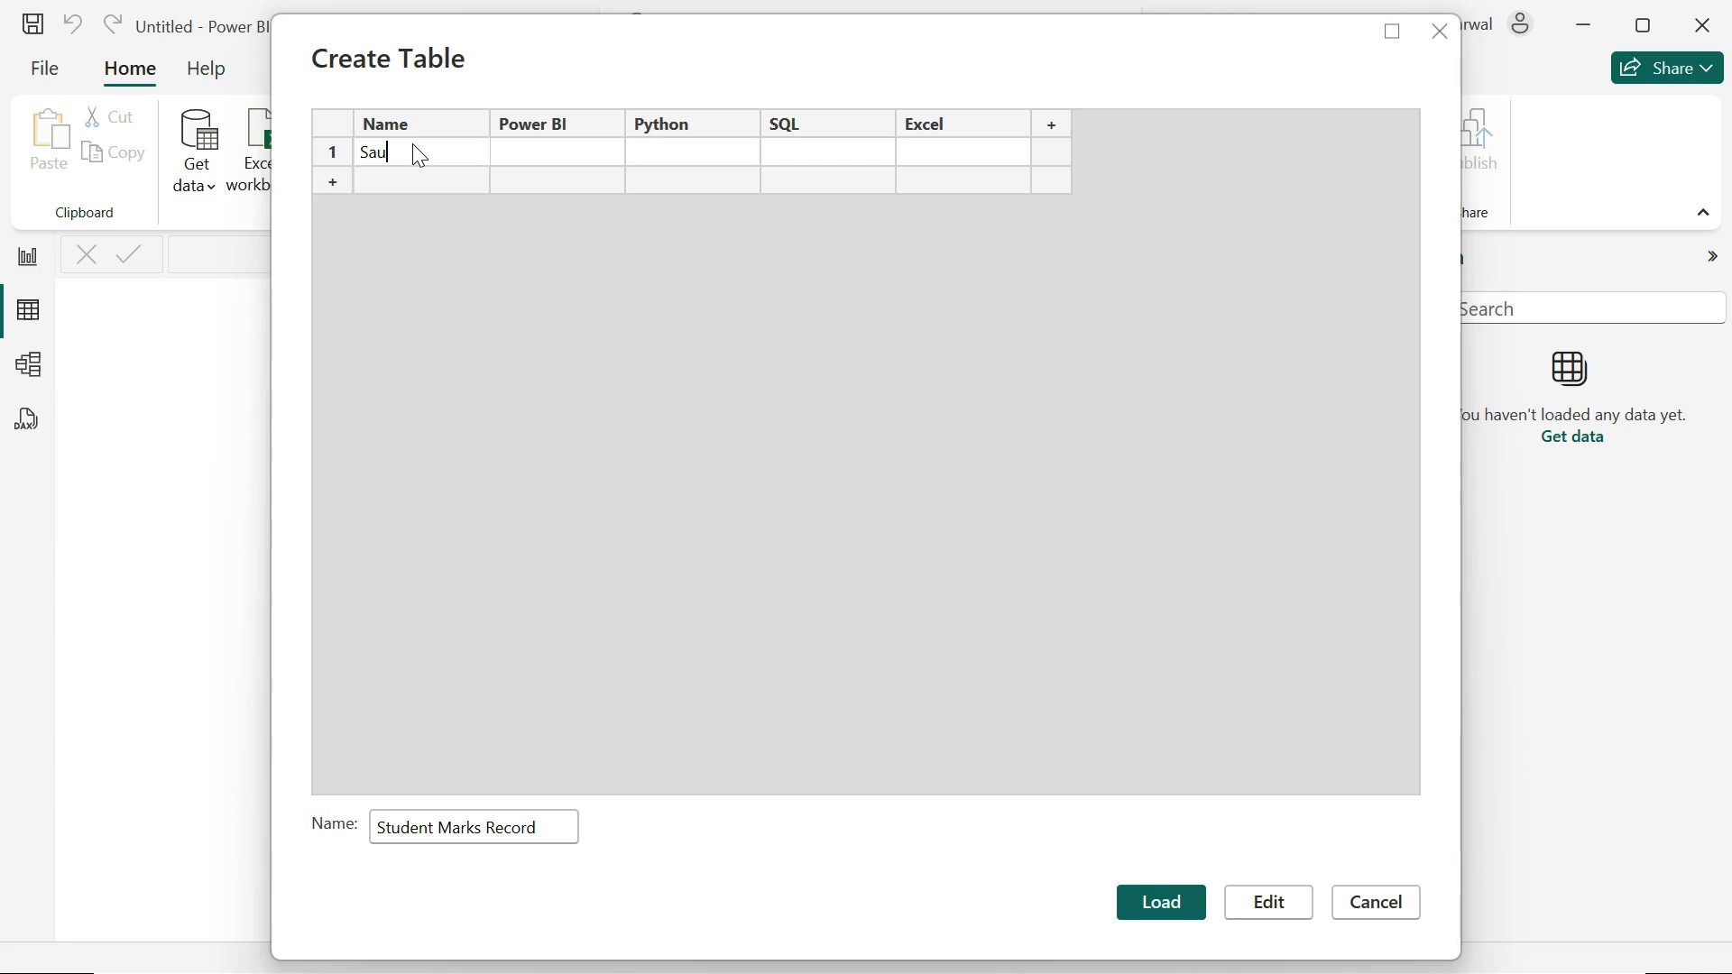
pyautogui.press('Tab')
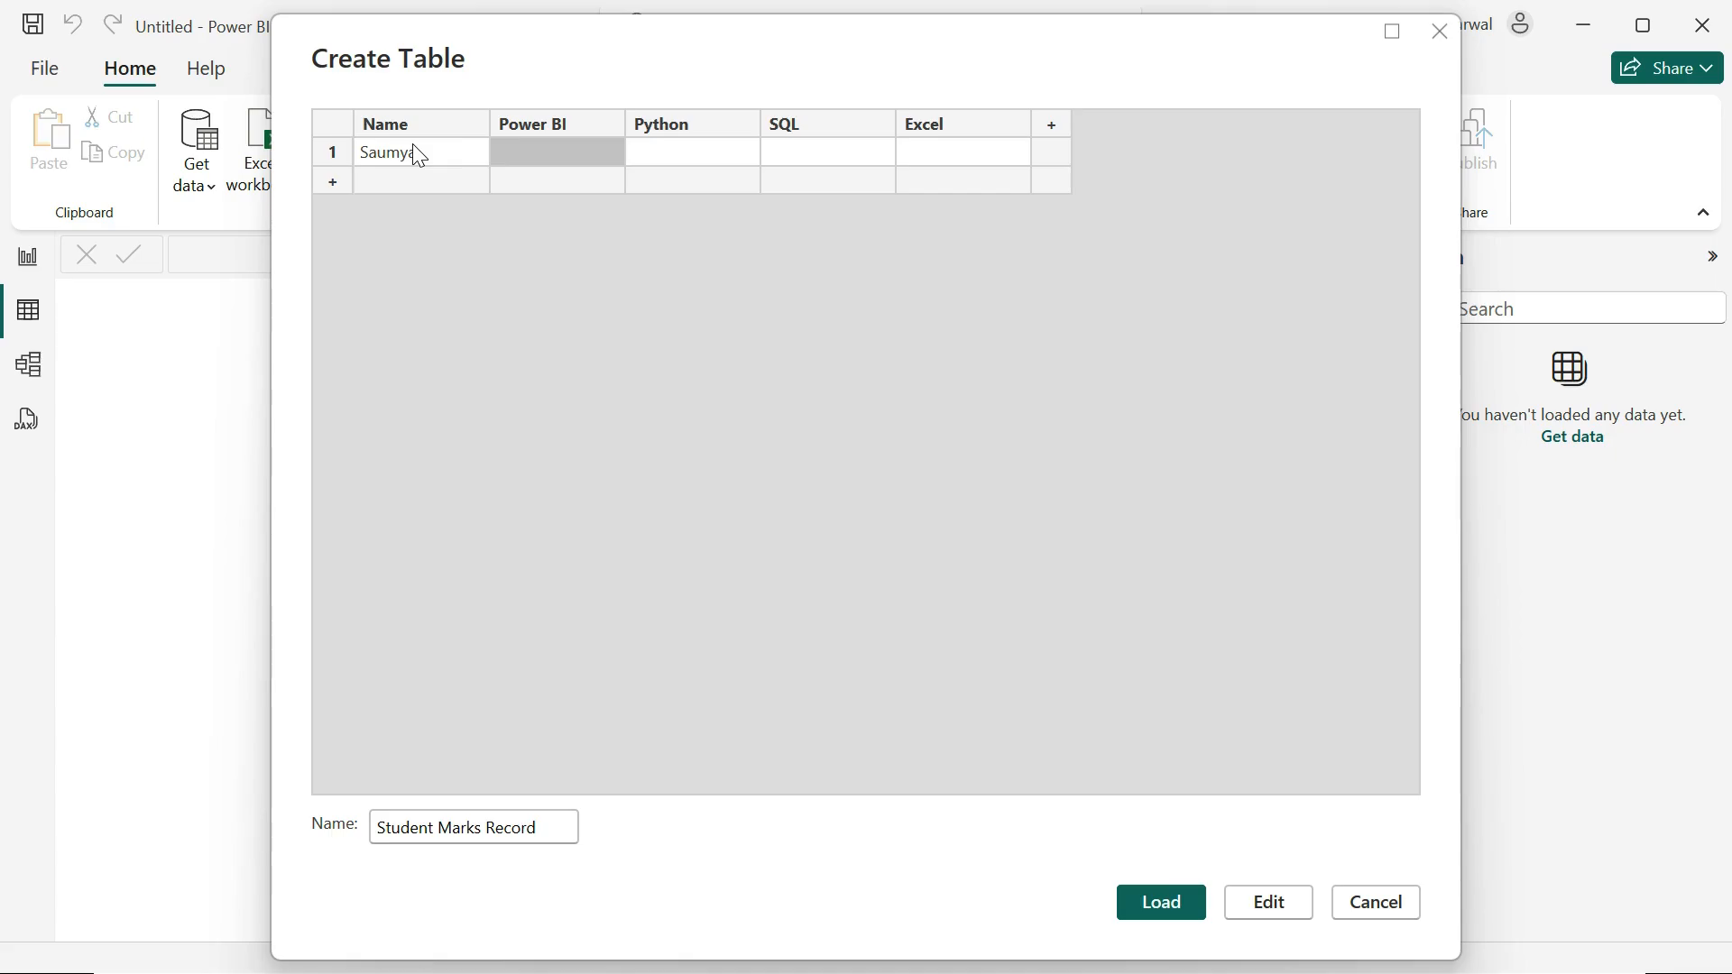
pyautogui.press('Tab')
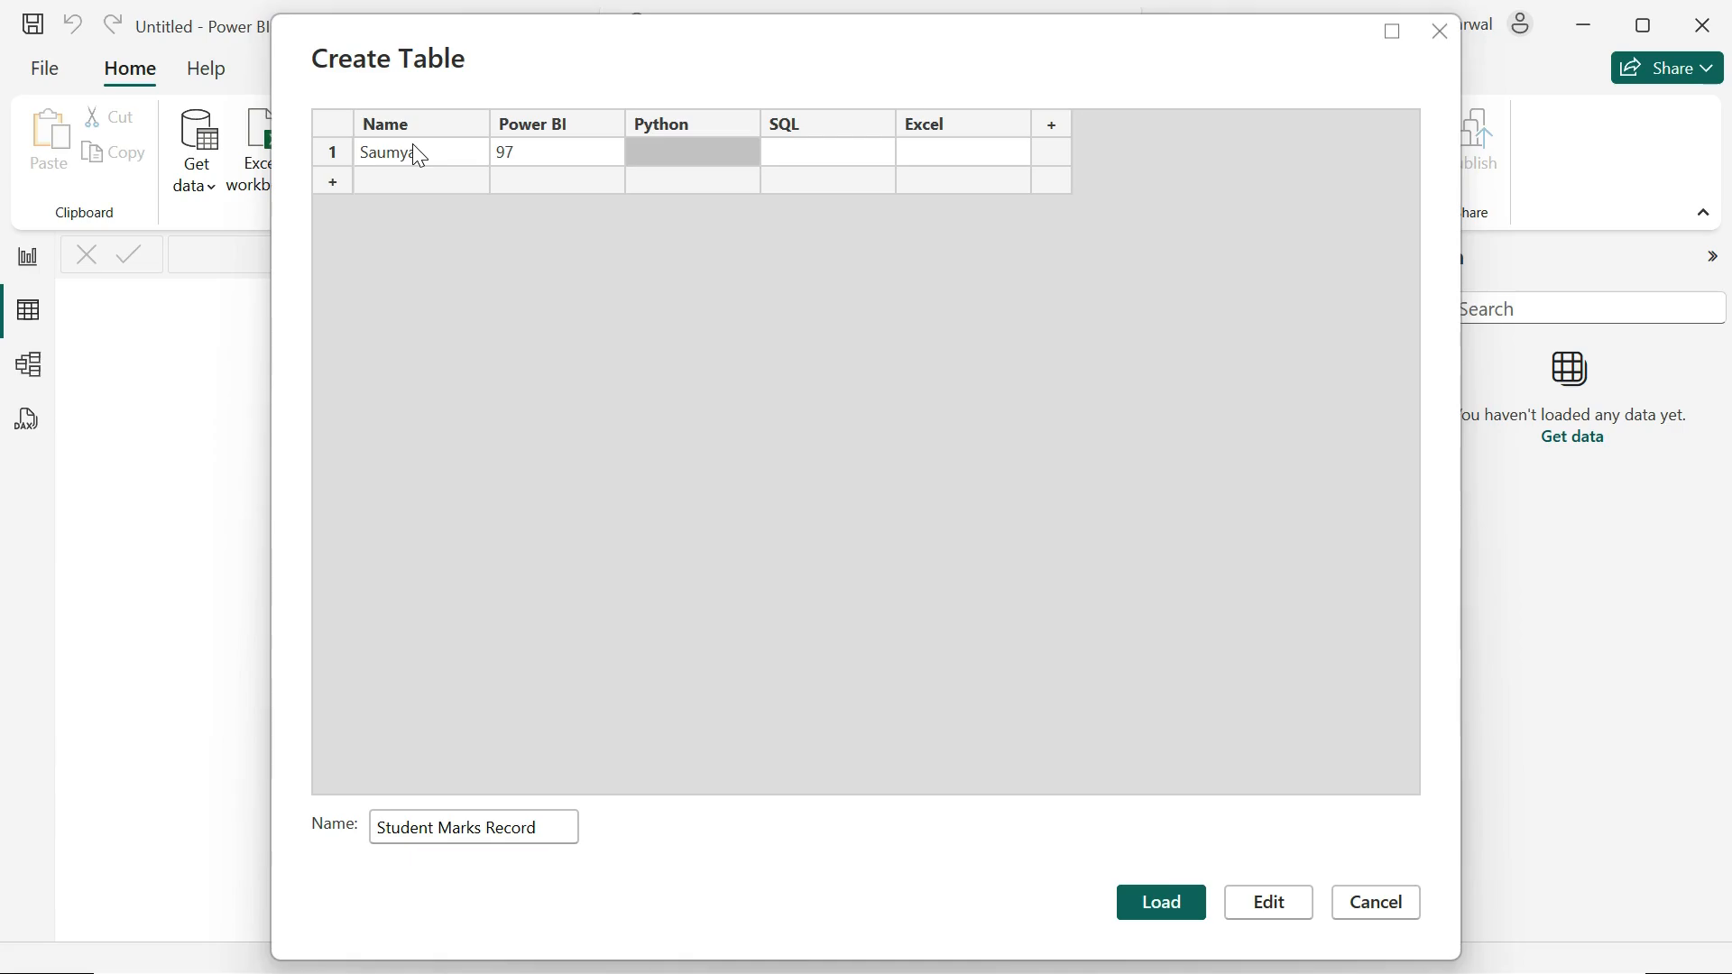
pyautogui.press('Tab')
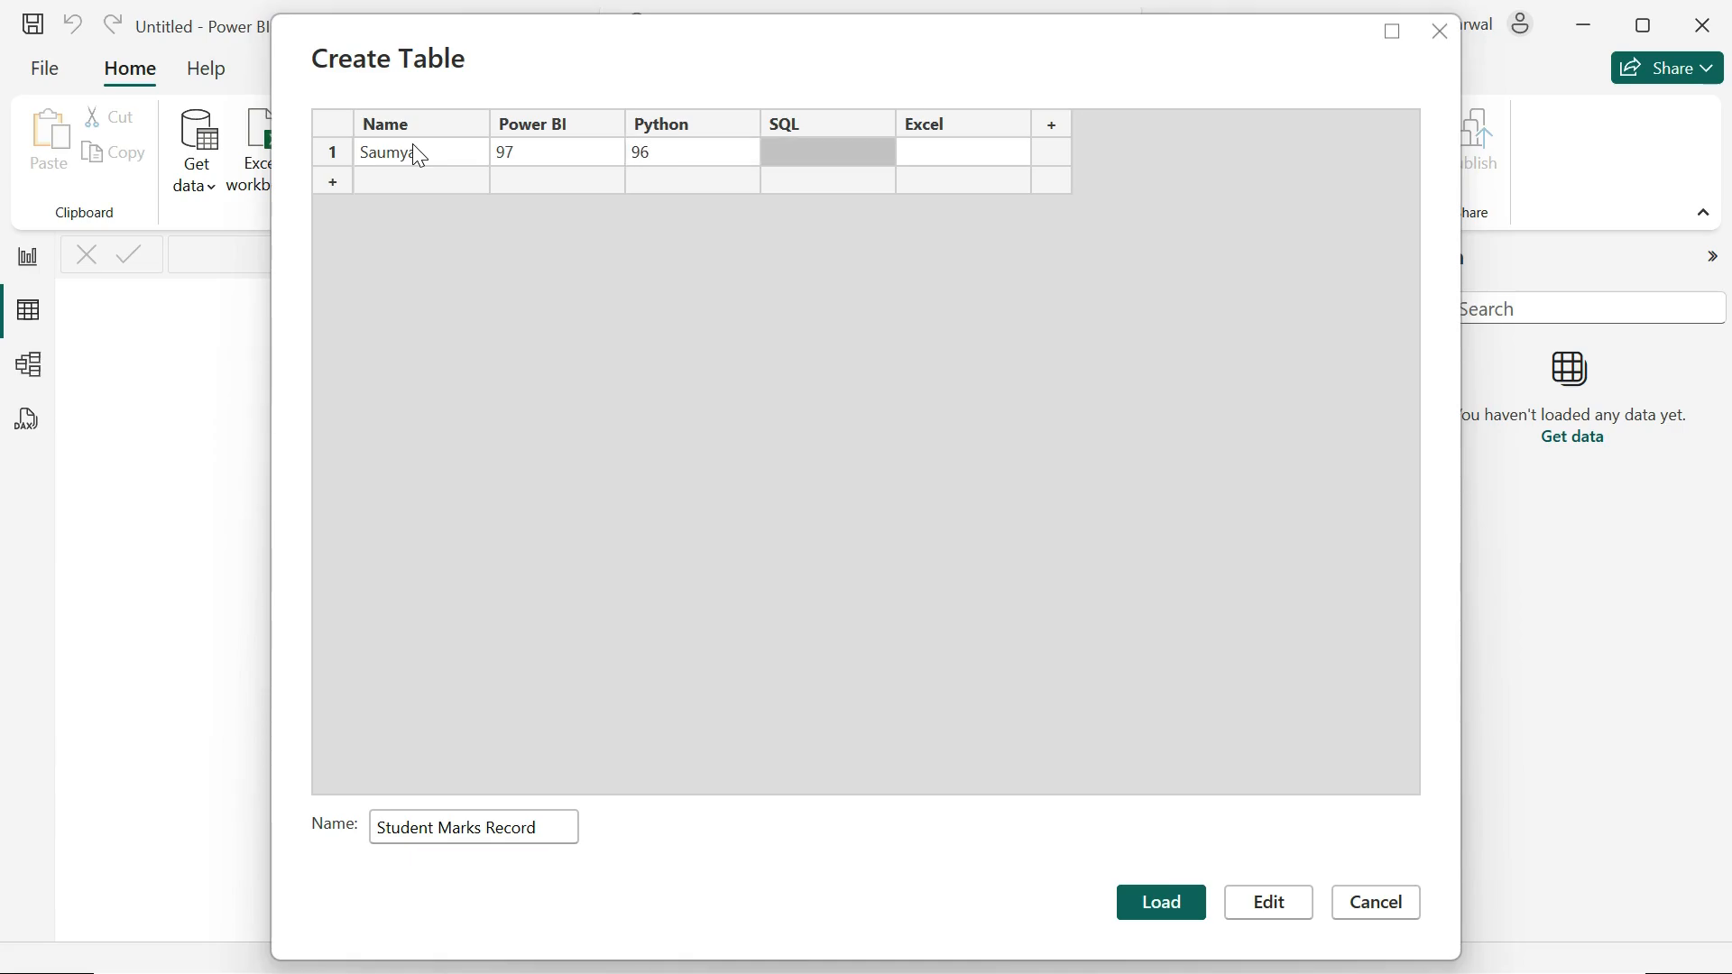
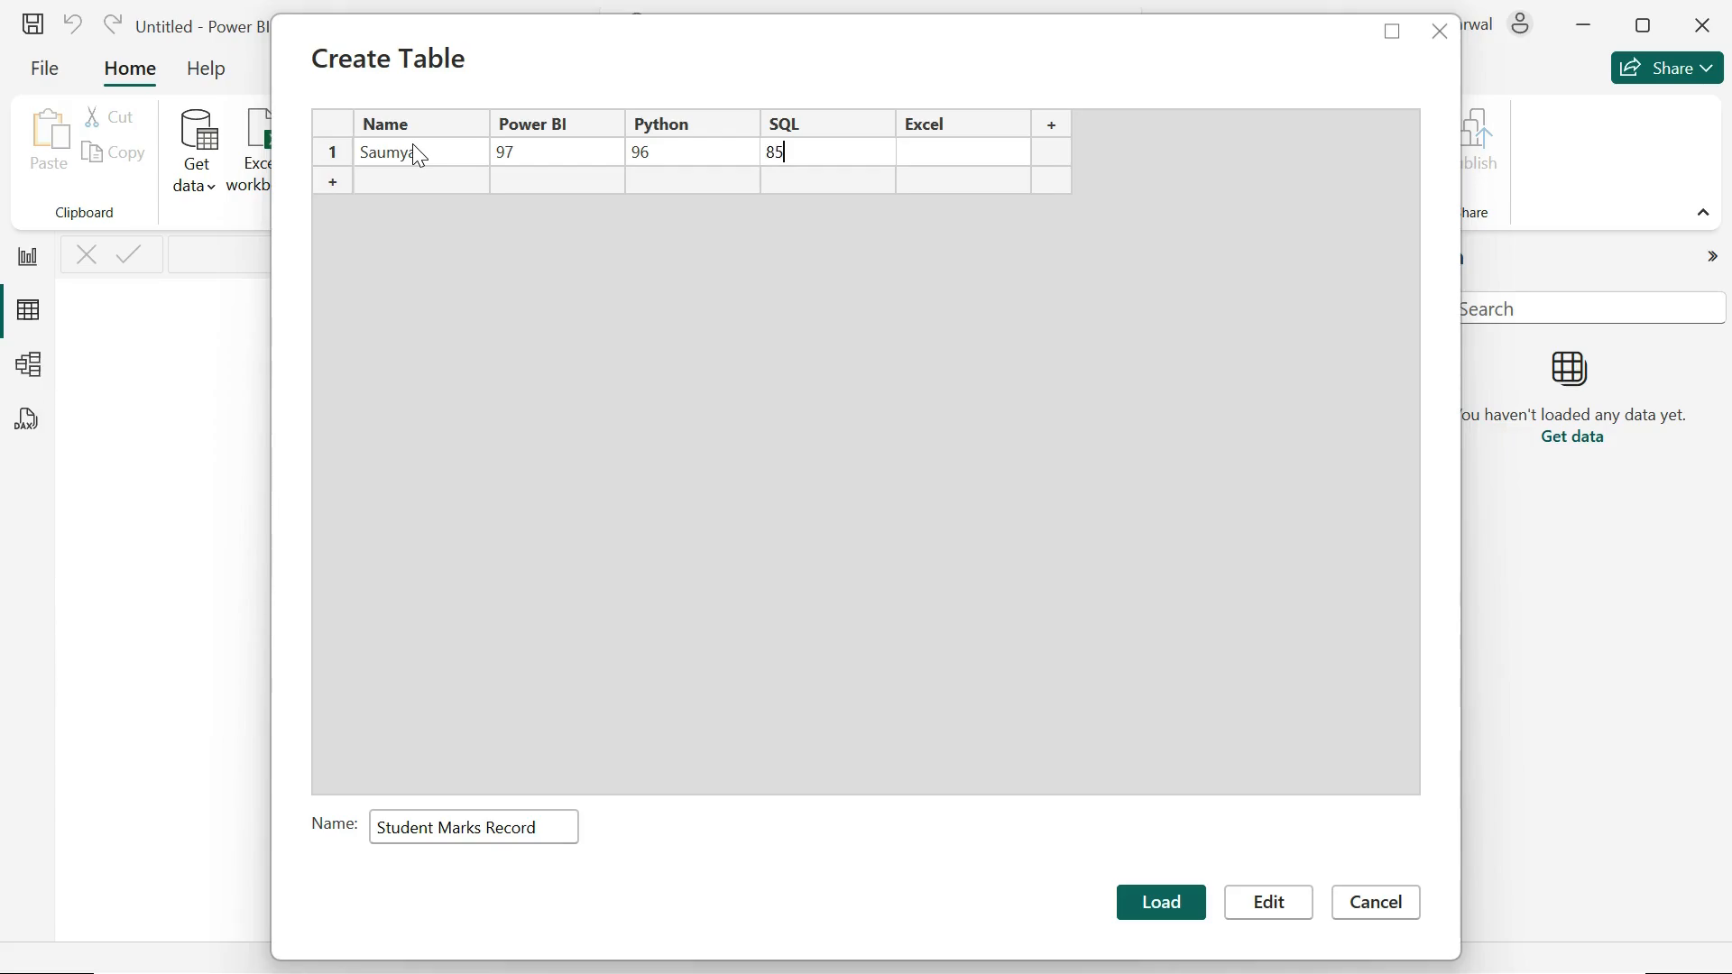
pyautogui.press('Tab')
pyautogui.press('Tab')
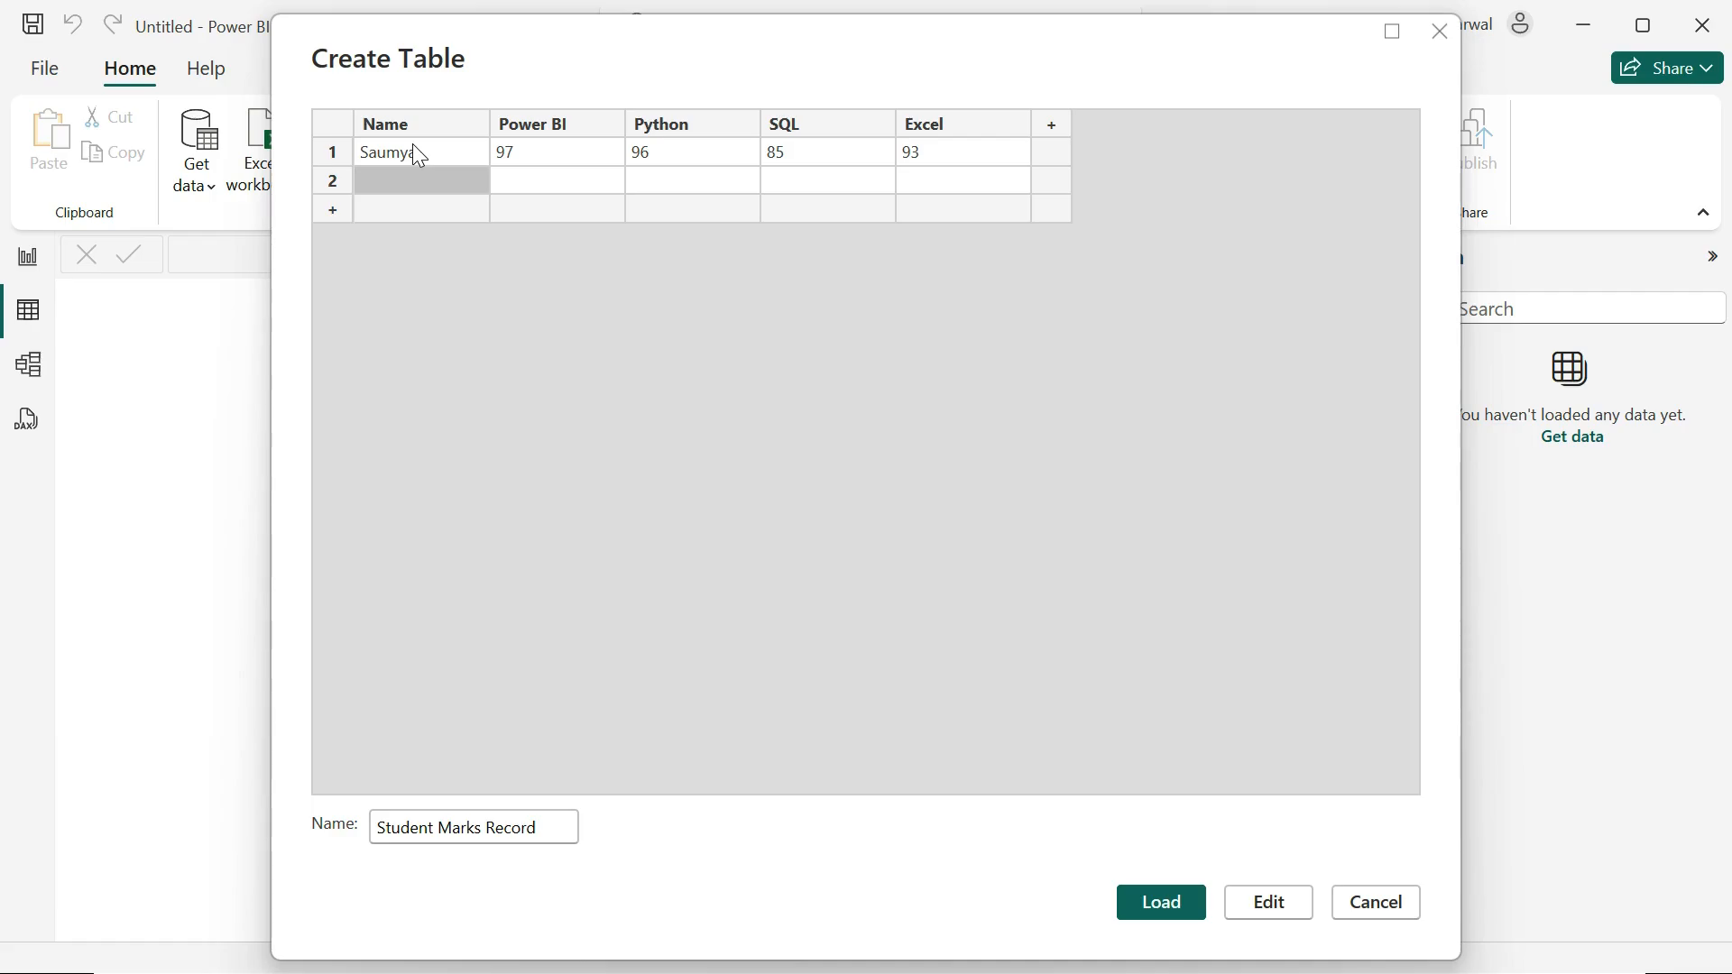
# Step: Fill row 2 with the second student's name and marks: Power BI 94, Python 68, SQL 85, Excel 65
pyautogui.write('Kareena')
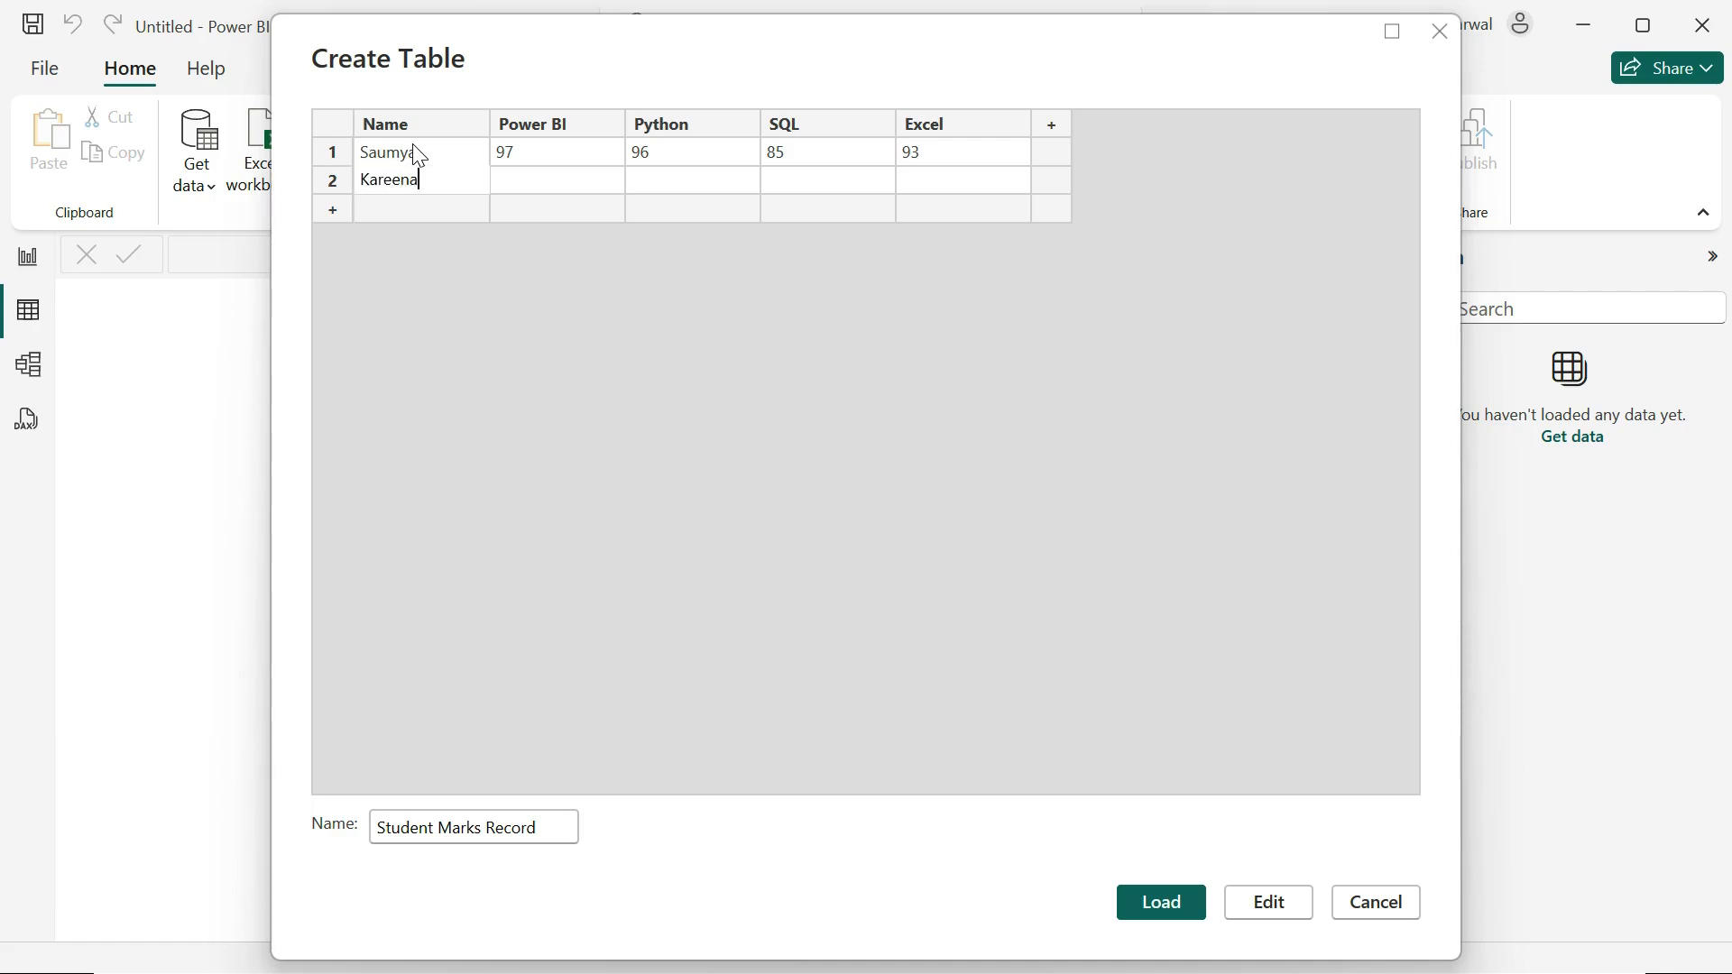
pyautogui.press('Tab')
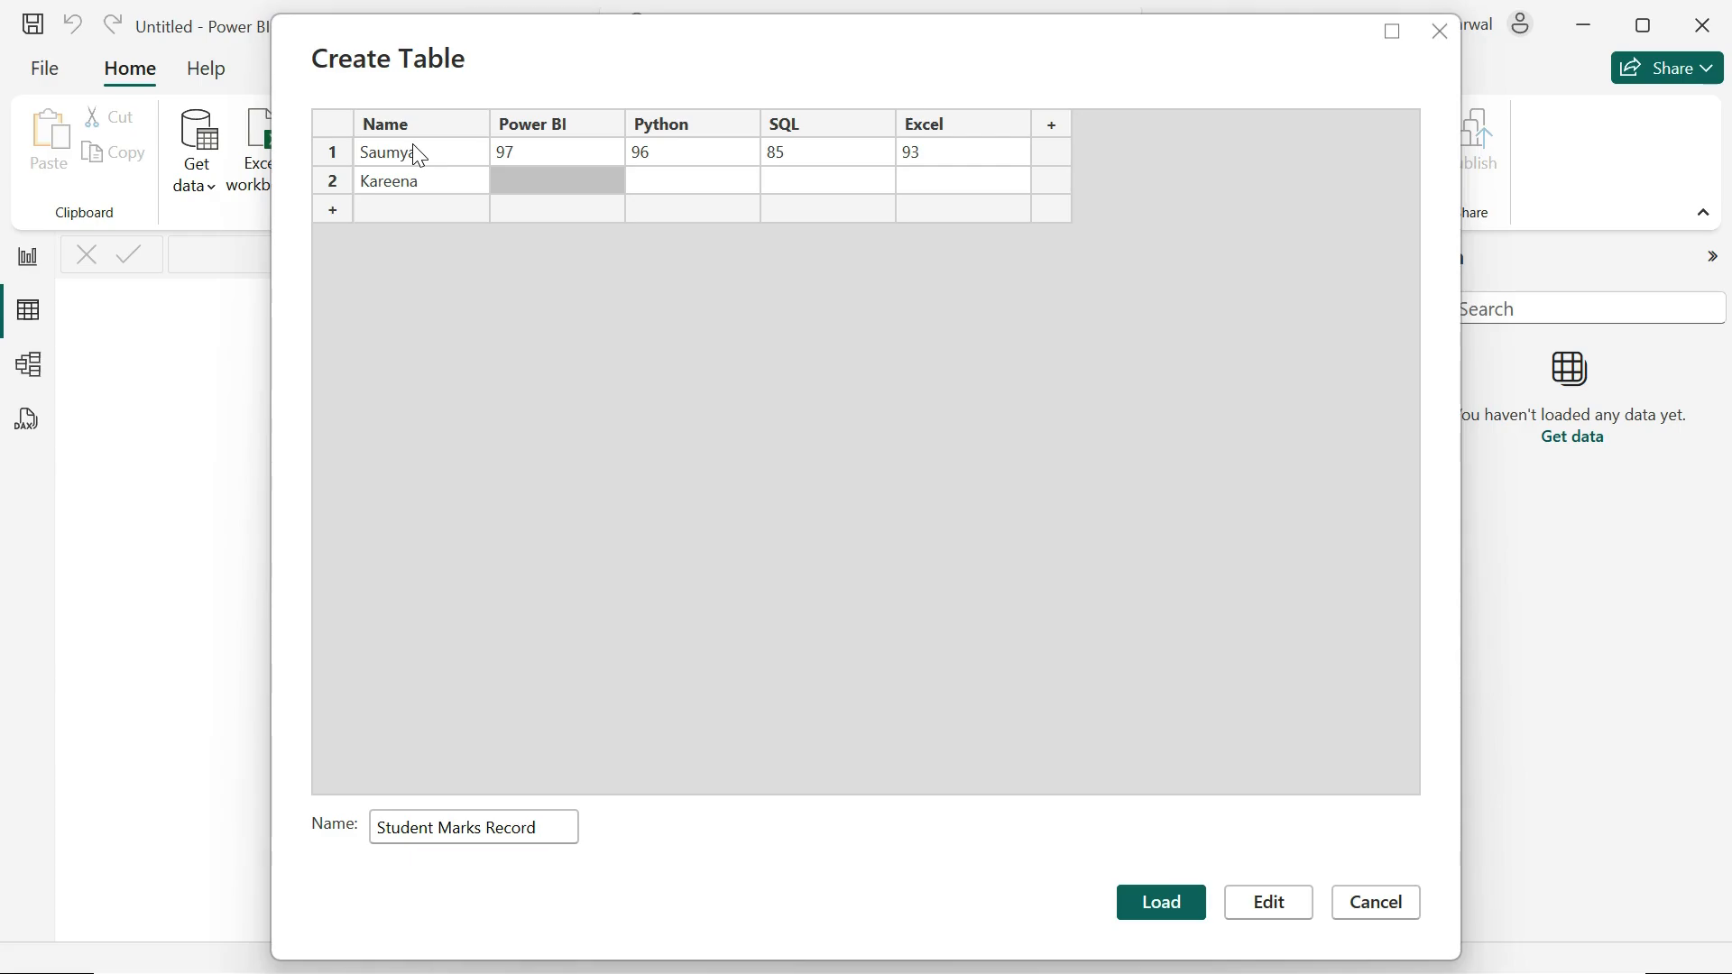
pyautogui.write('94')
pyautogui.press('Tab')
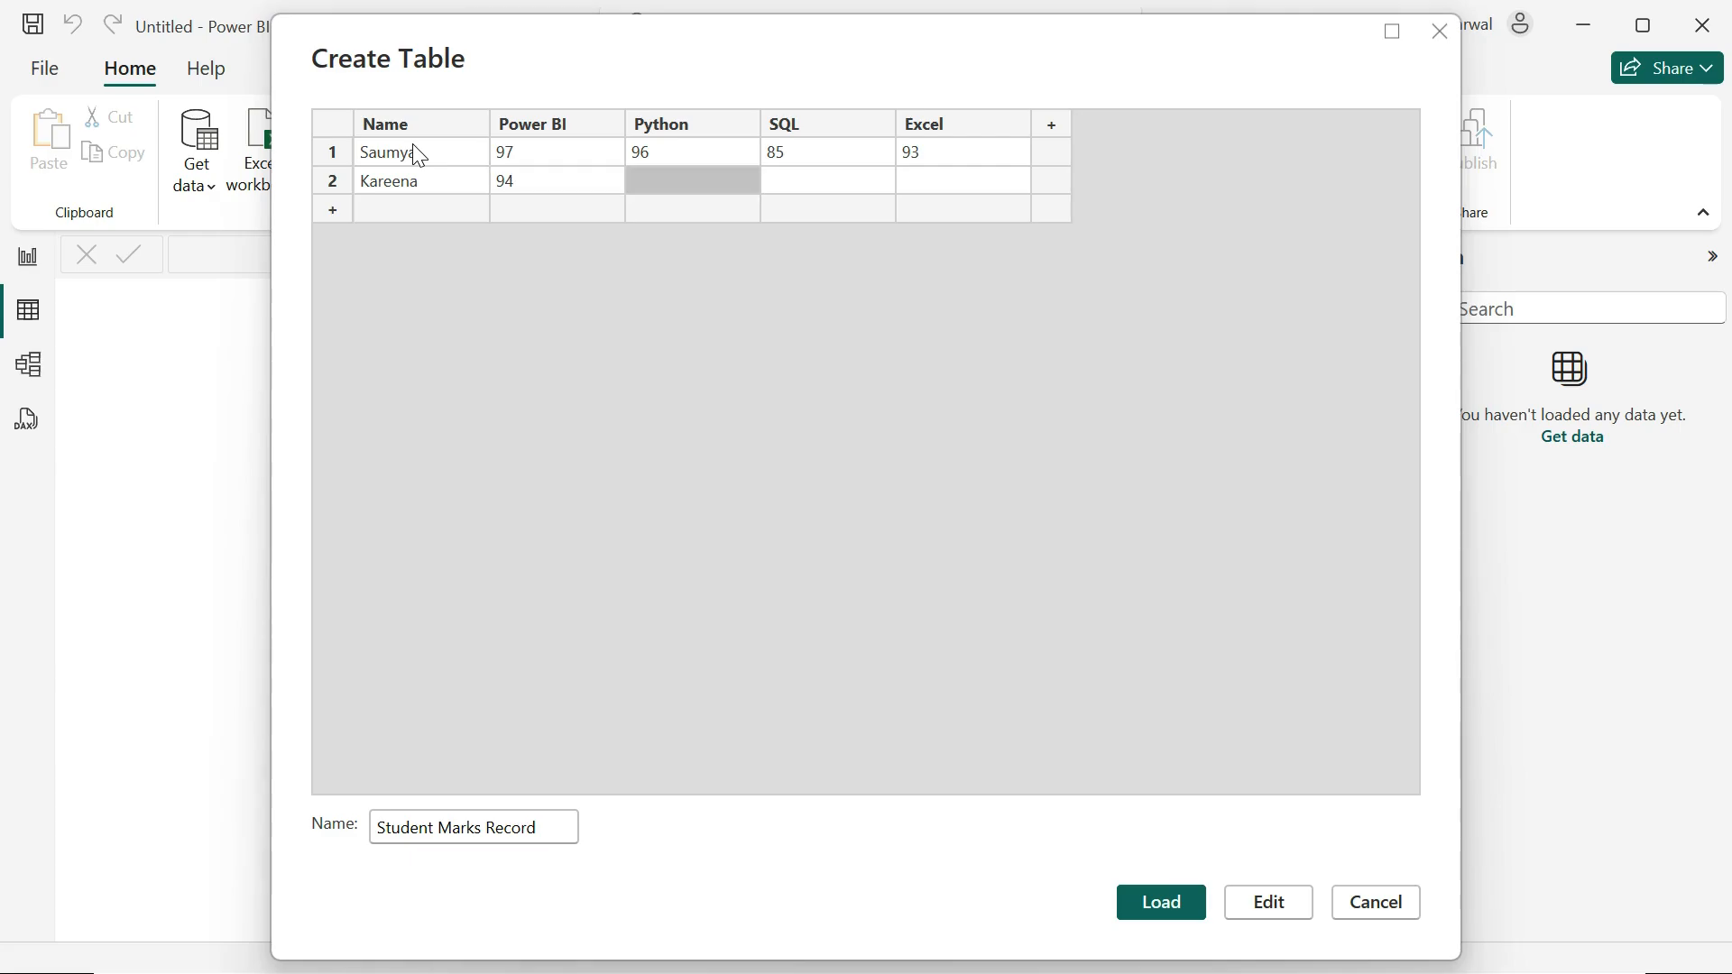
pyautogui.write('68')
pyautogui.press('Tab')
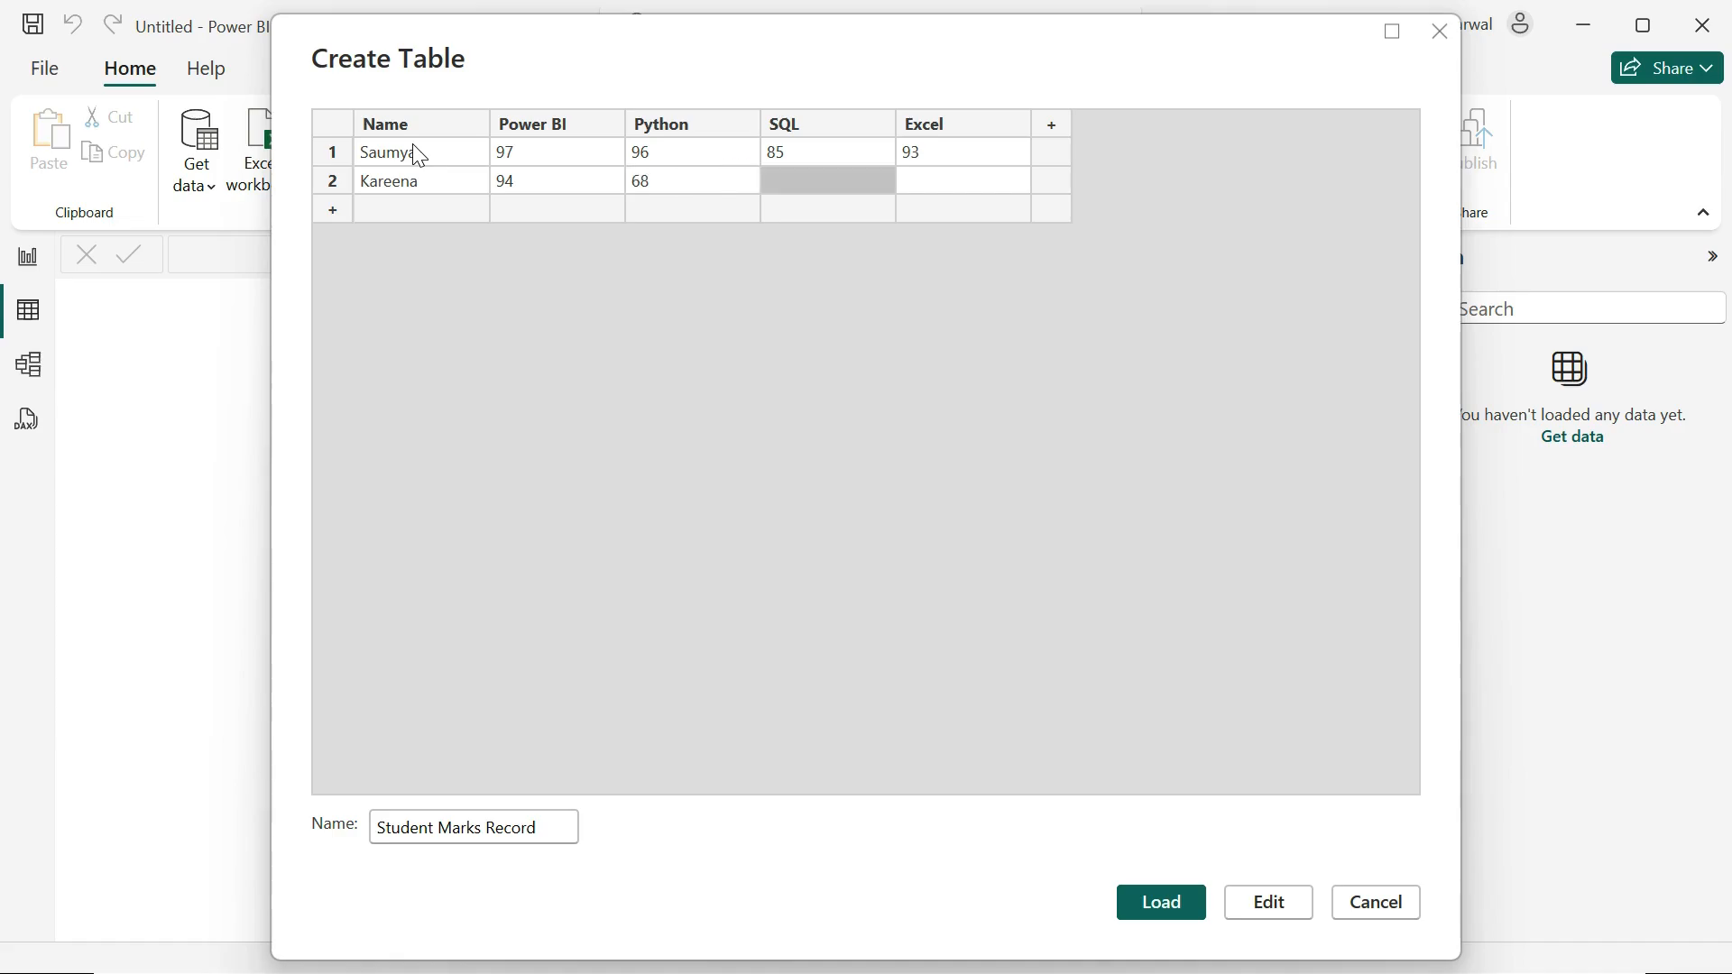
pyautogui.write('85')
pyautogui.press('Tab')
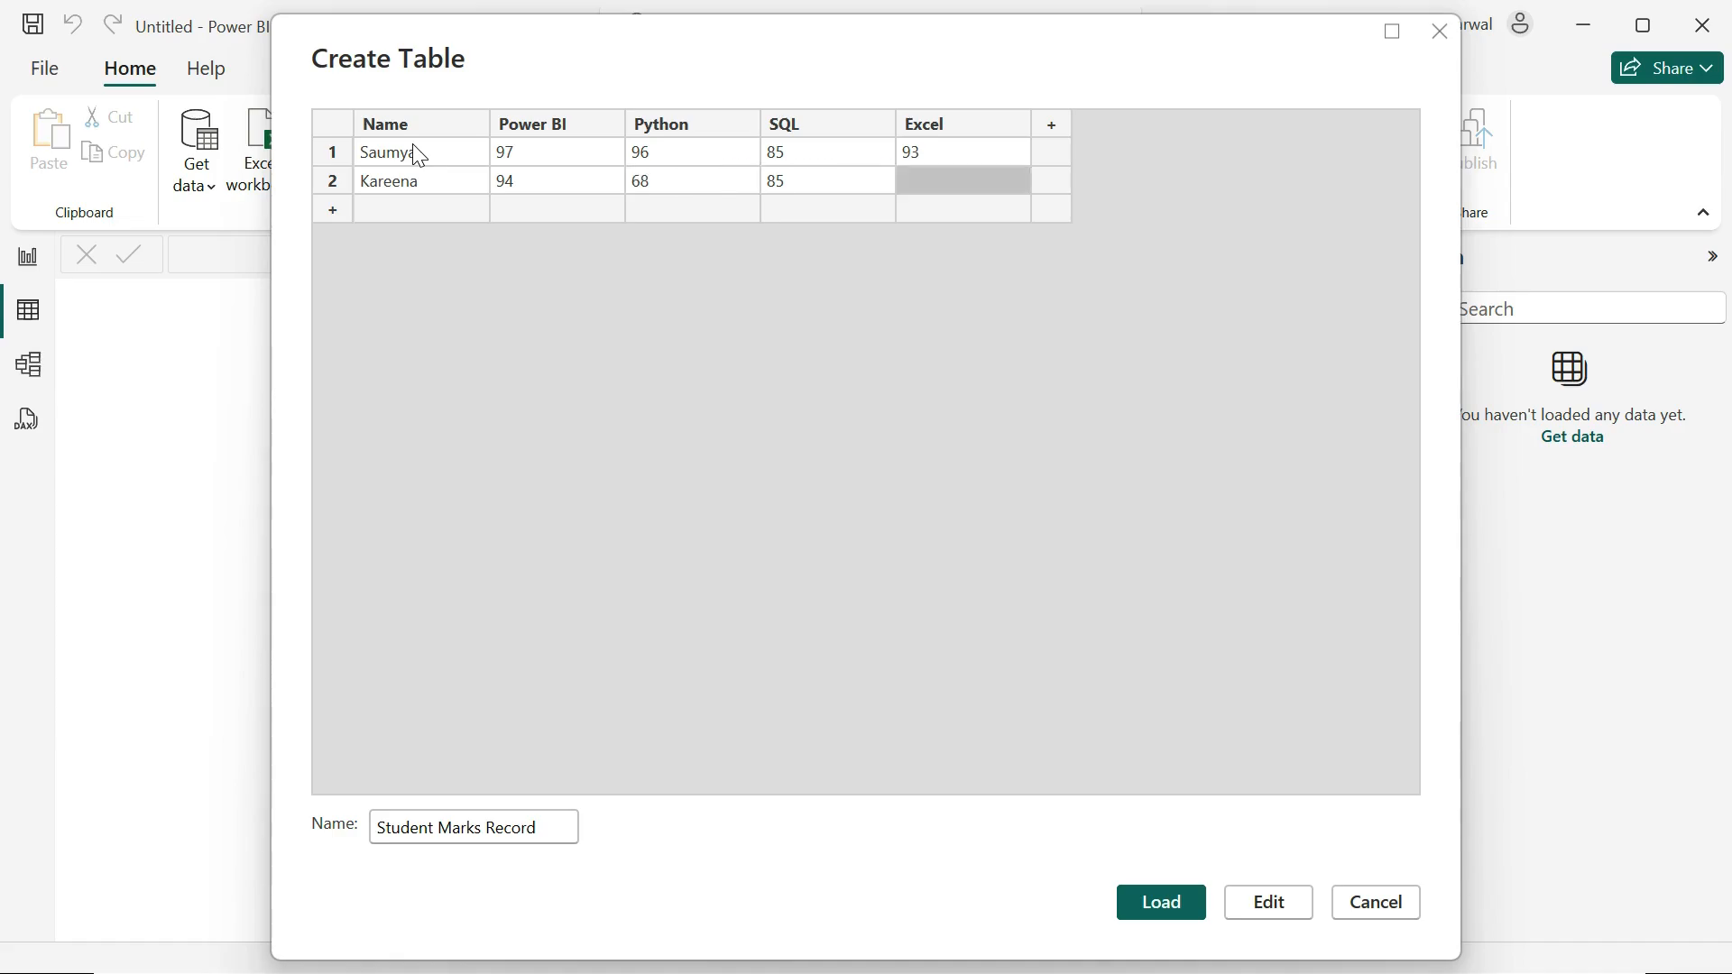
pyautogui.write('65')
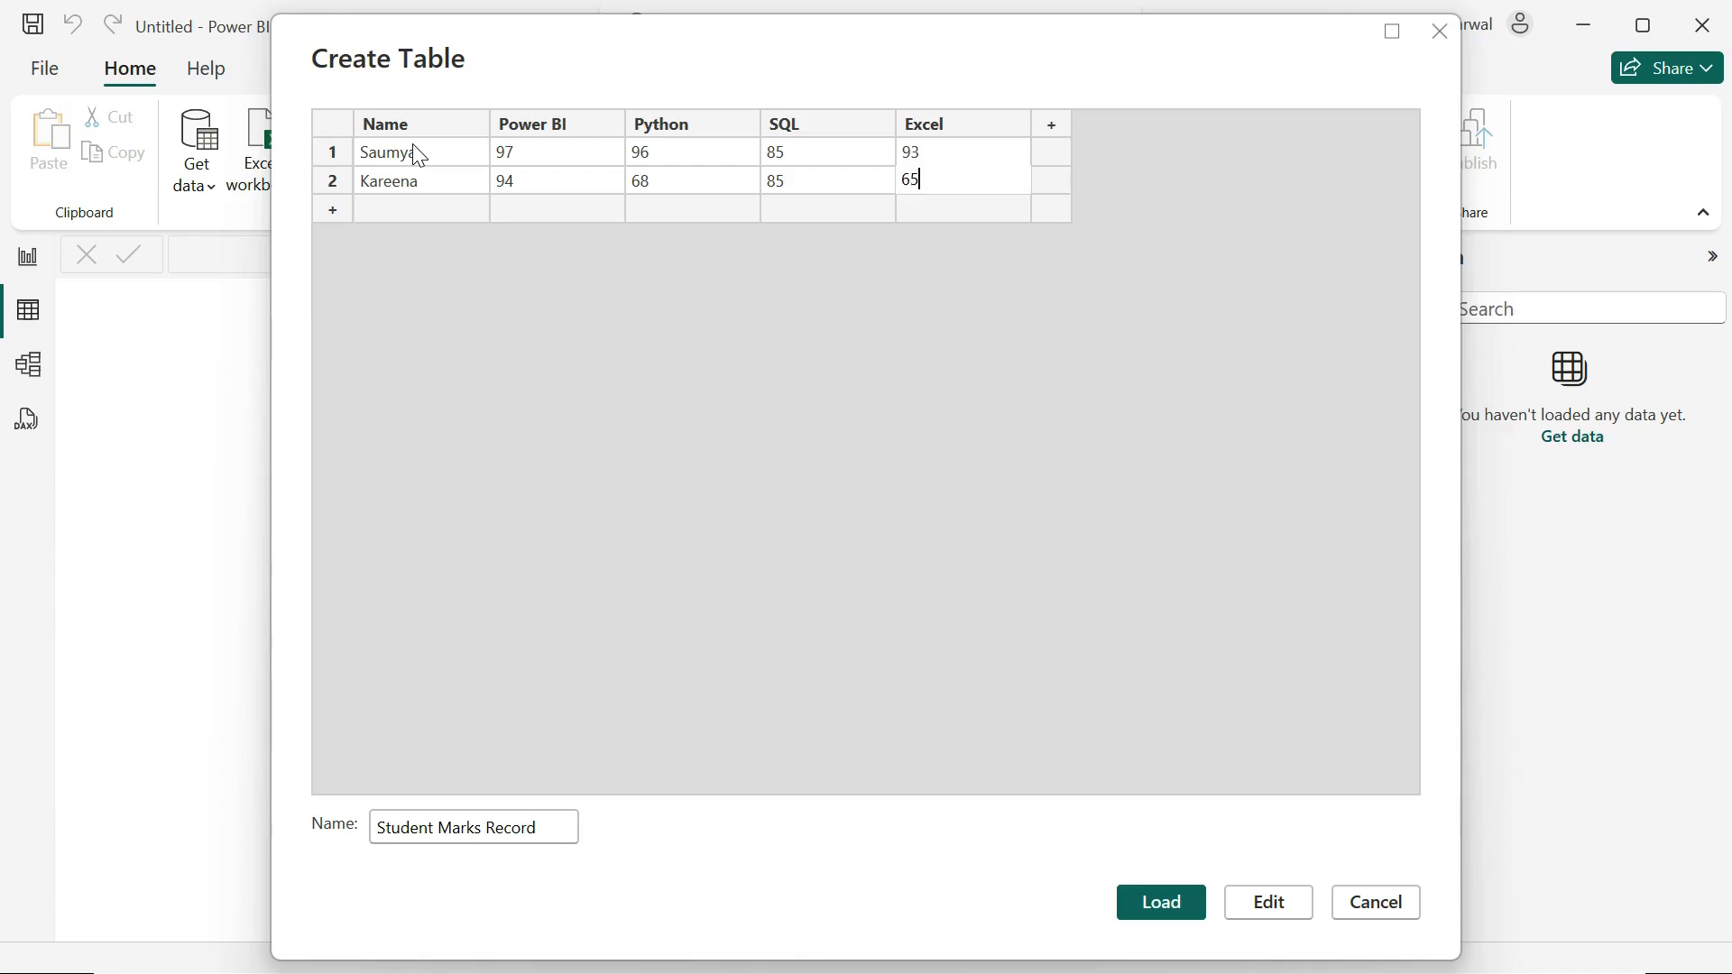
pyautogui.press('Return')
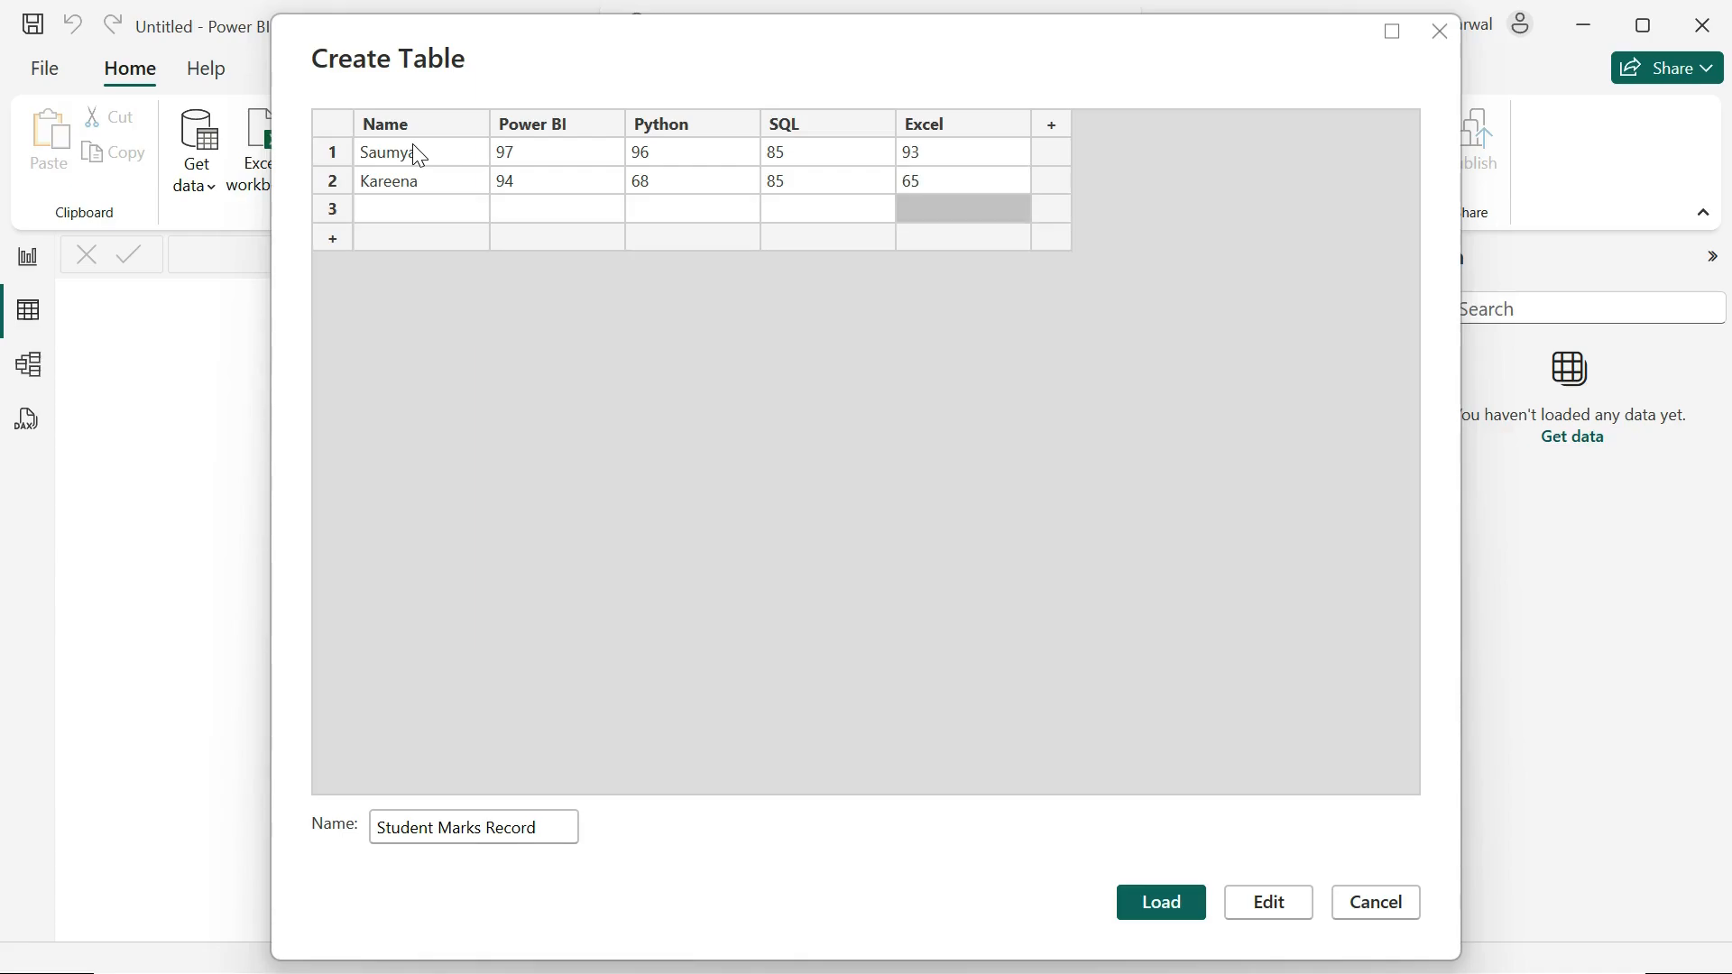
# Step: Fill row 3 with the third student's name and marks: Power BI 83, Python 73, SQL 75, Excel 23
pyautogui.press('Left')
pyautogui.press('Left')
pyautogui.press('Left')
pyautogui.press('Left')
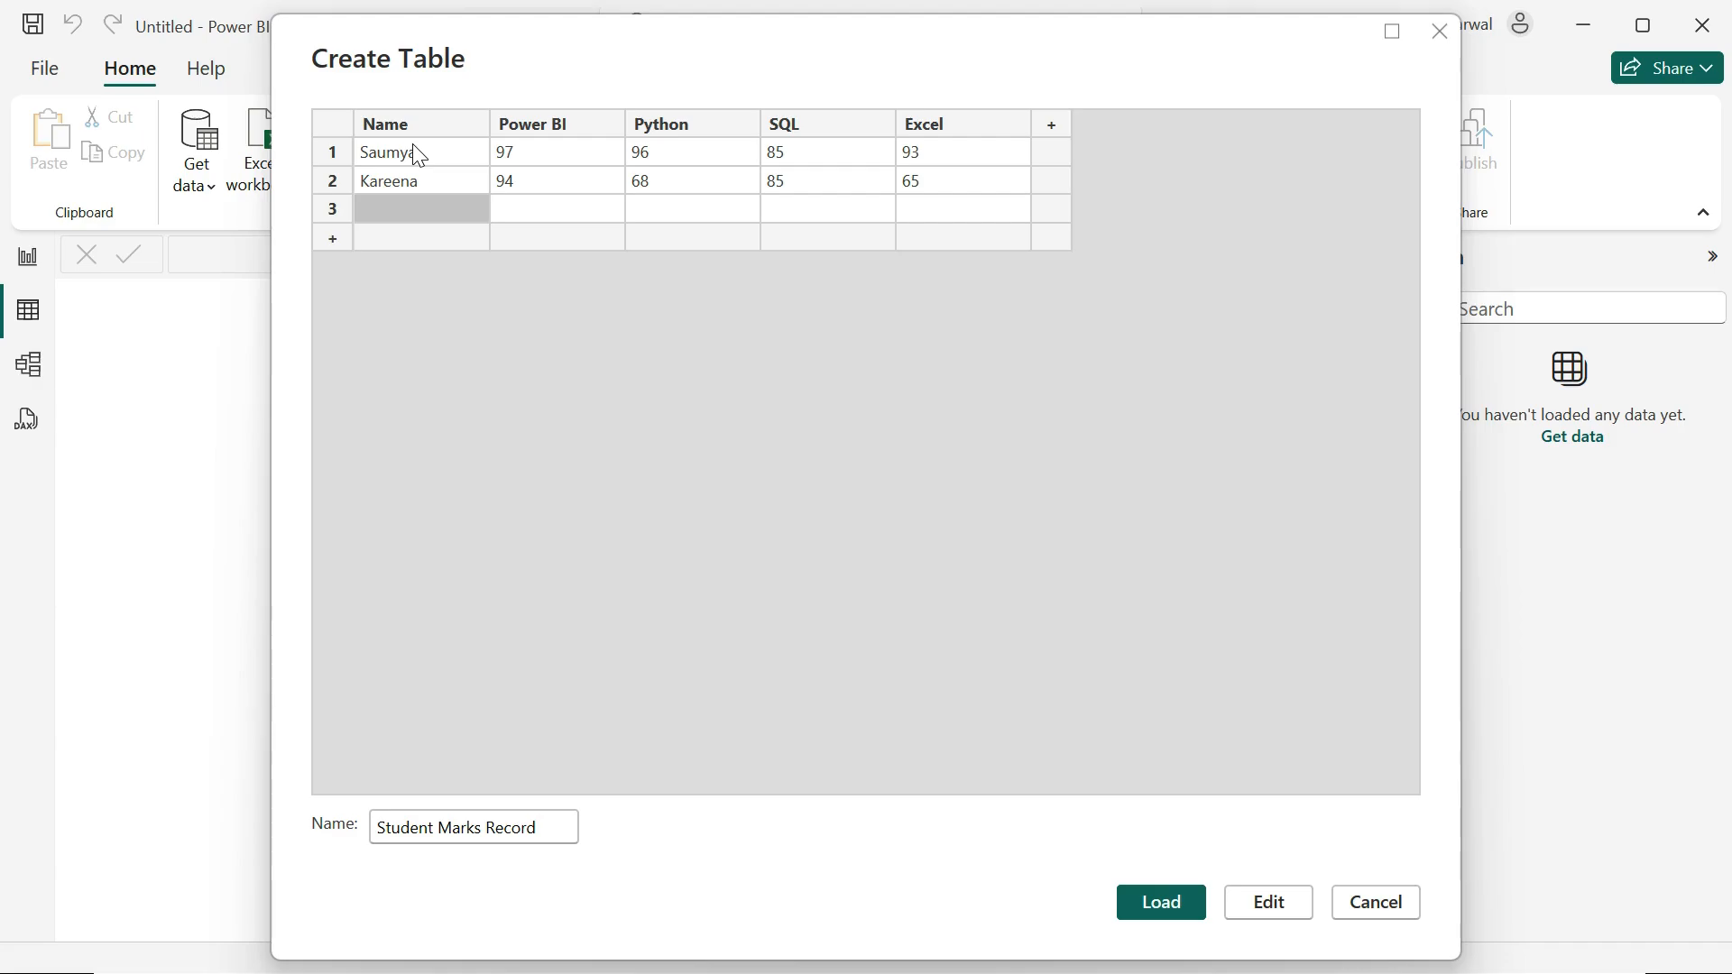
pyautogui.write('Amitabh')
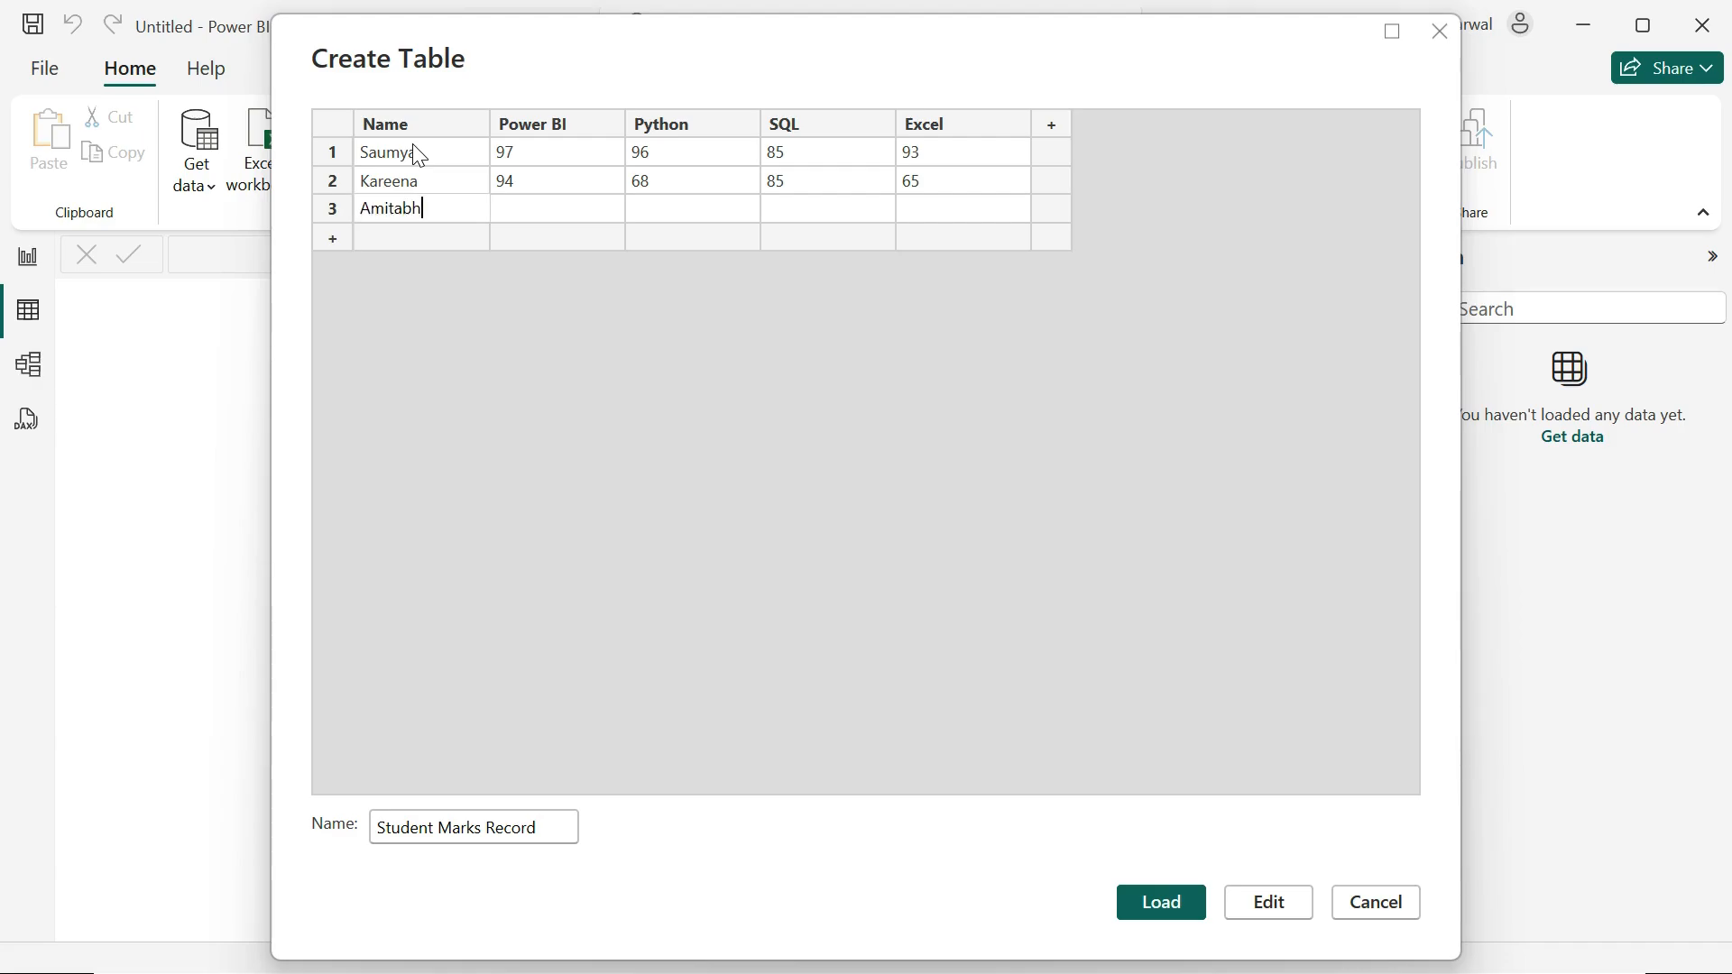
pyautogui.press('Tab')
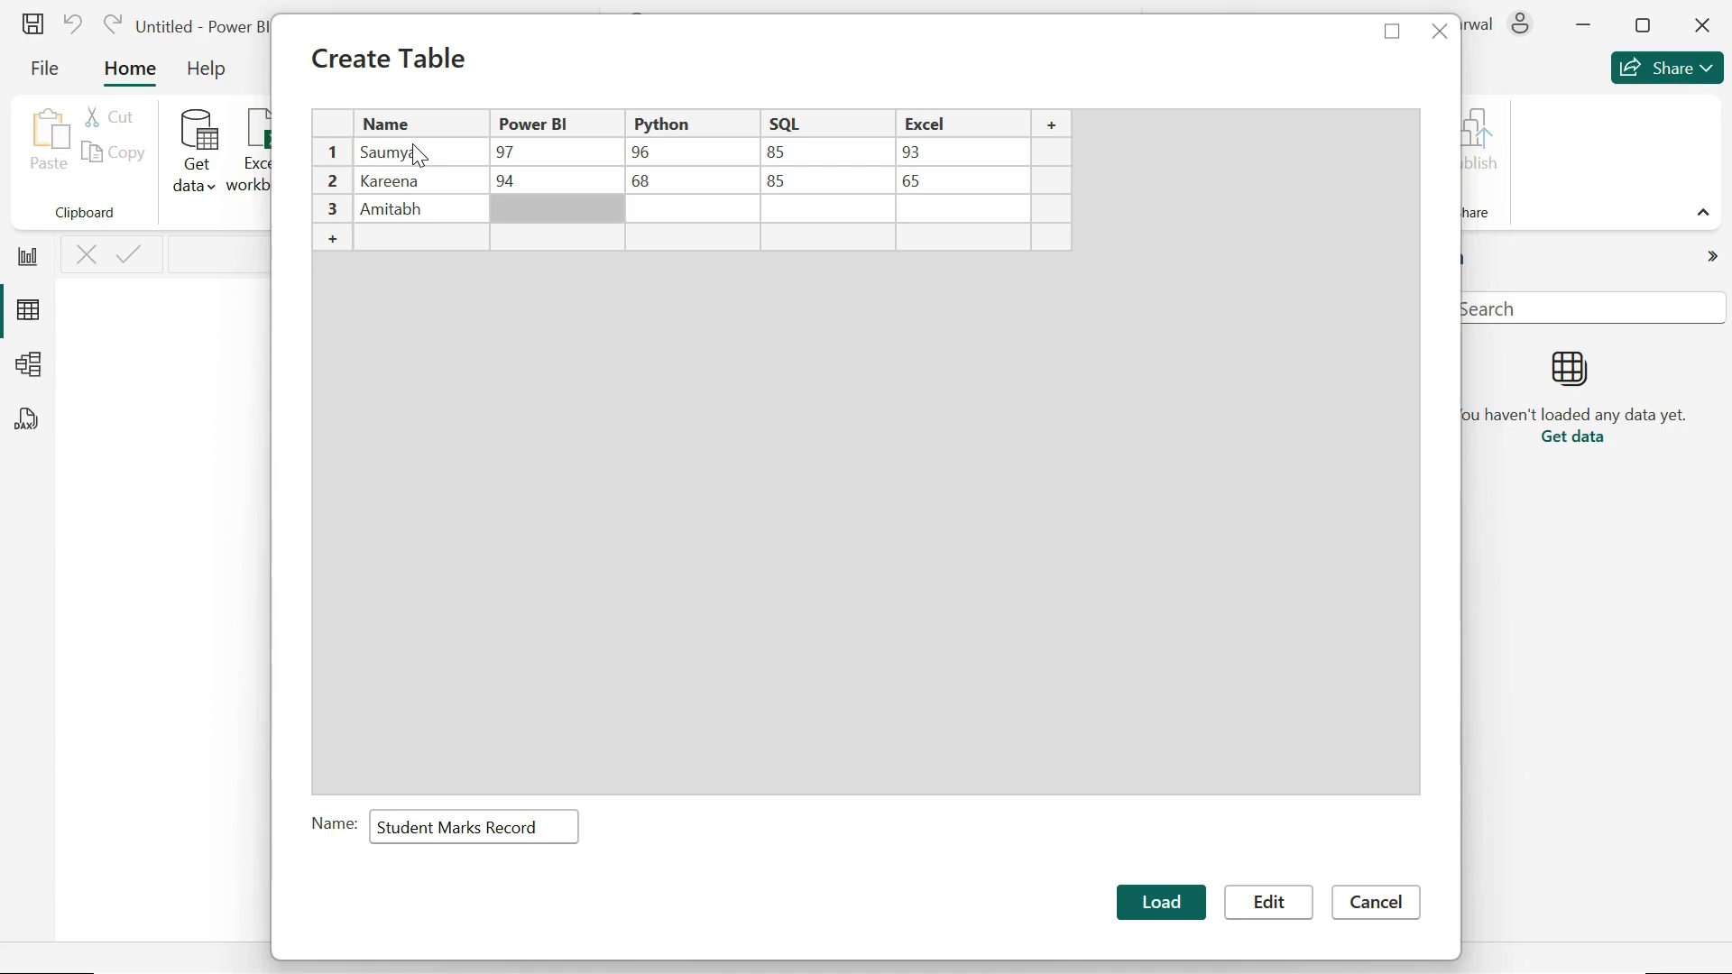
pyautogui.write('83')
pyautogui.press('Tab')
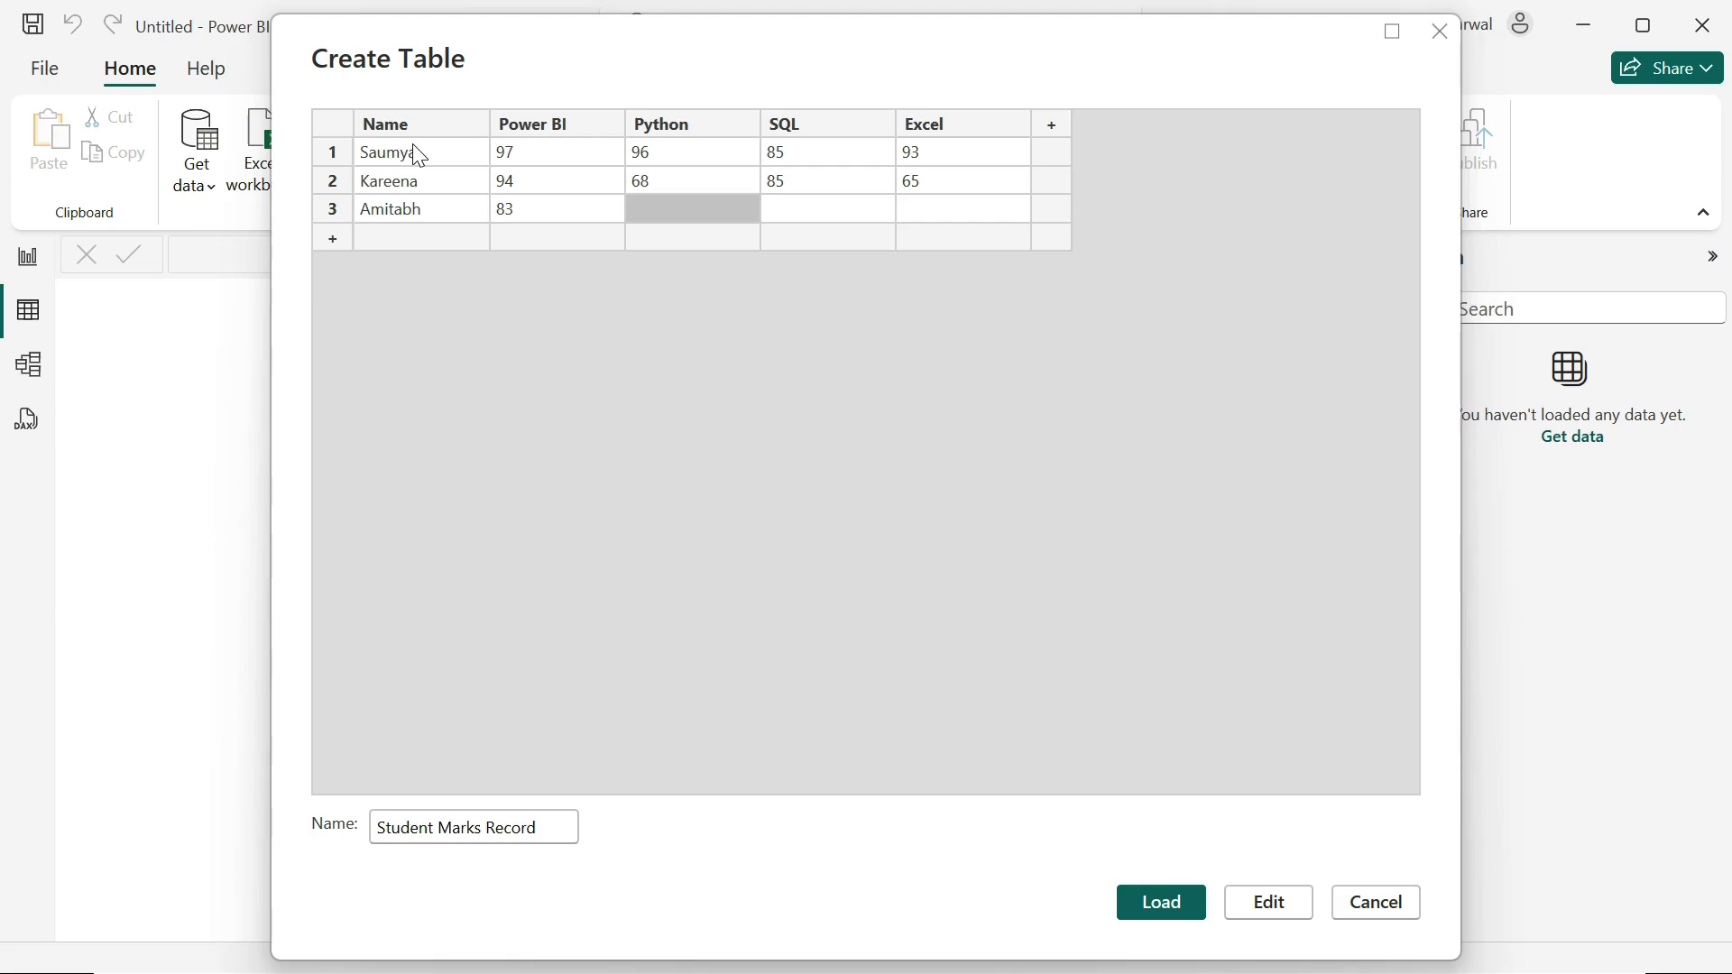
pyautogui.write('73')
pyautogui.press('Tab')
pyautogui.write('75')
pyautogui.press('Tab')
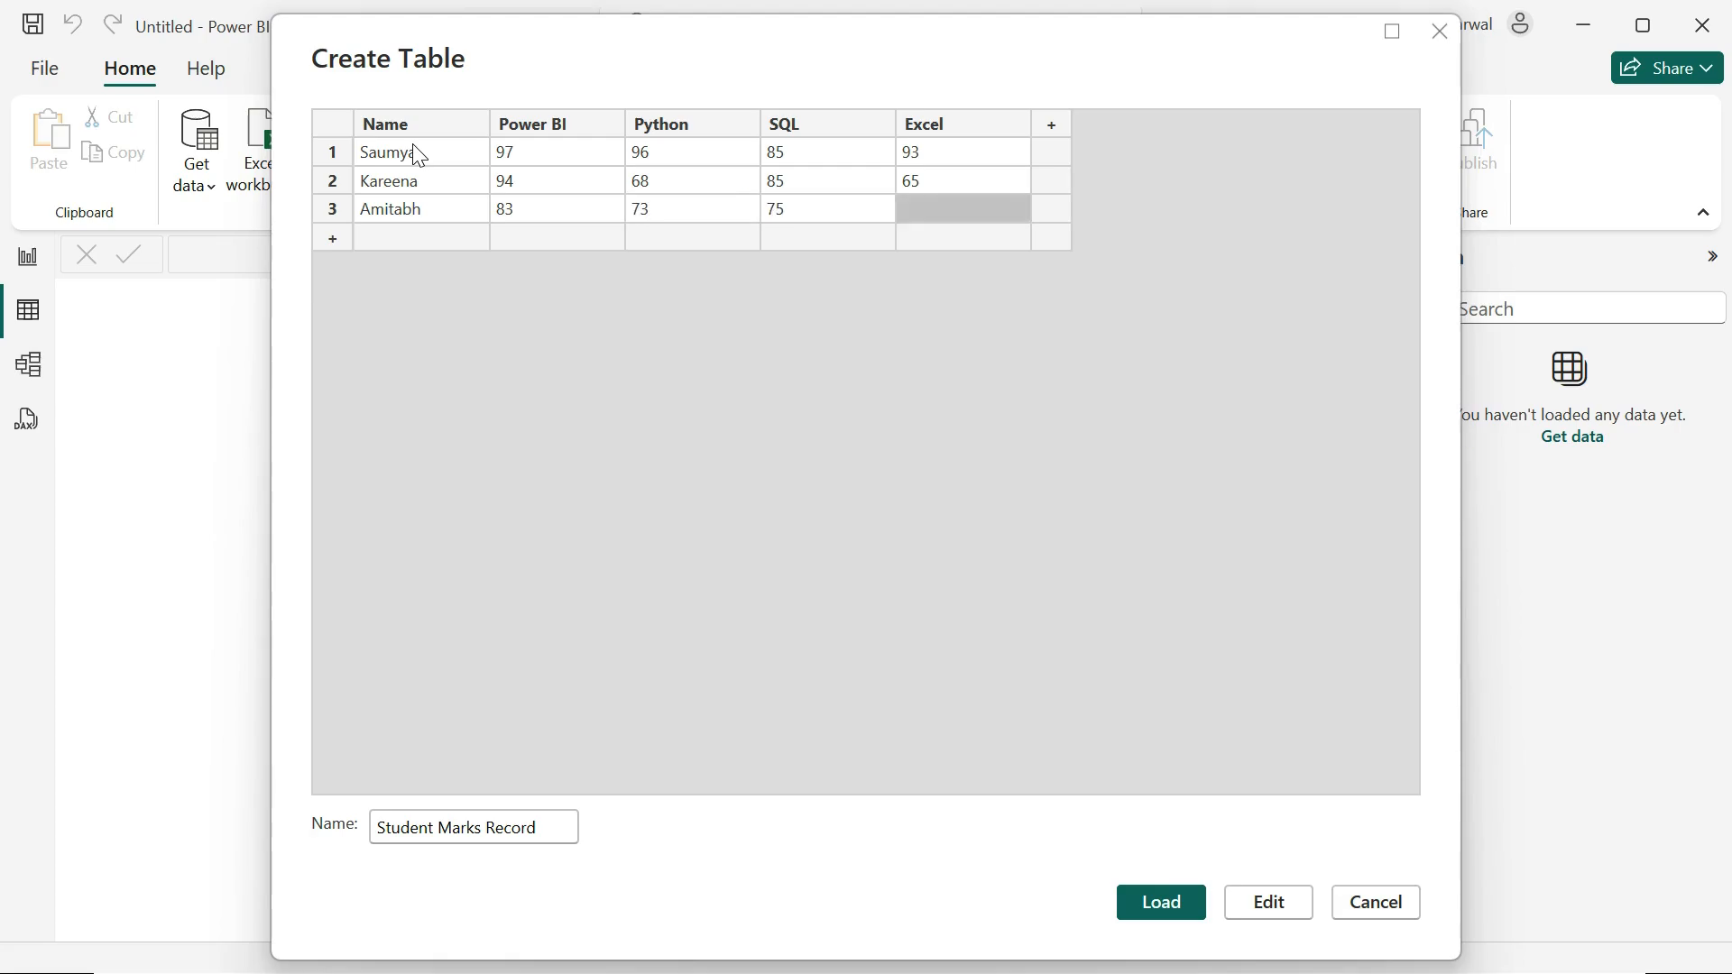
pyautogui.write('23')
pyautogui.press('Tab')
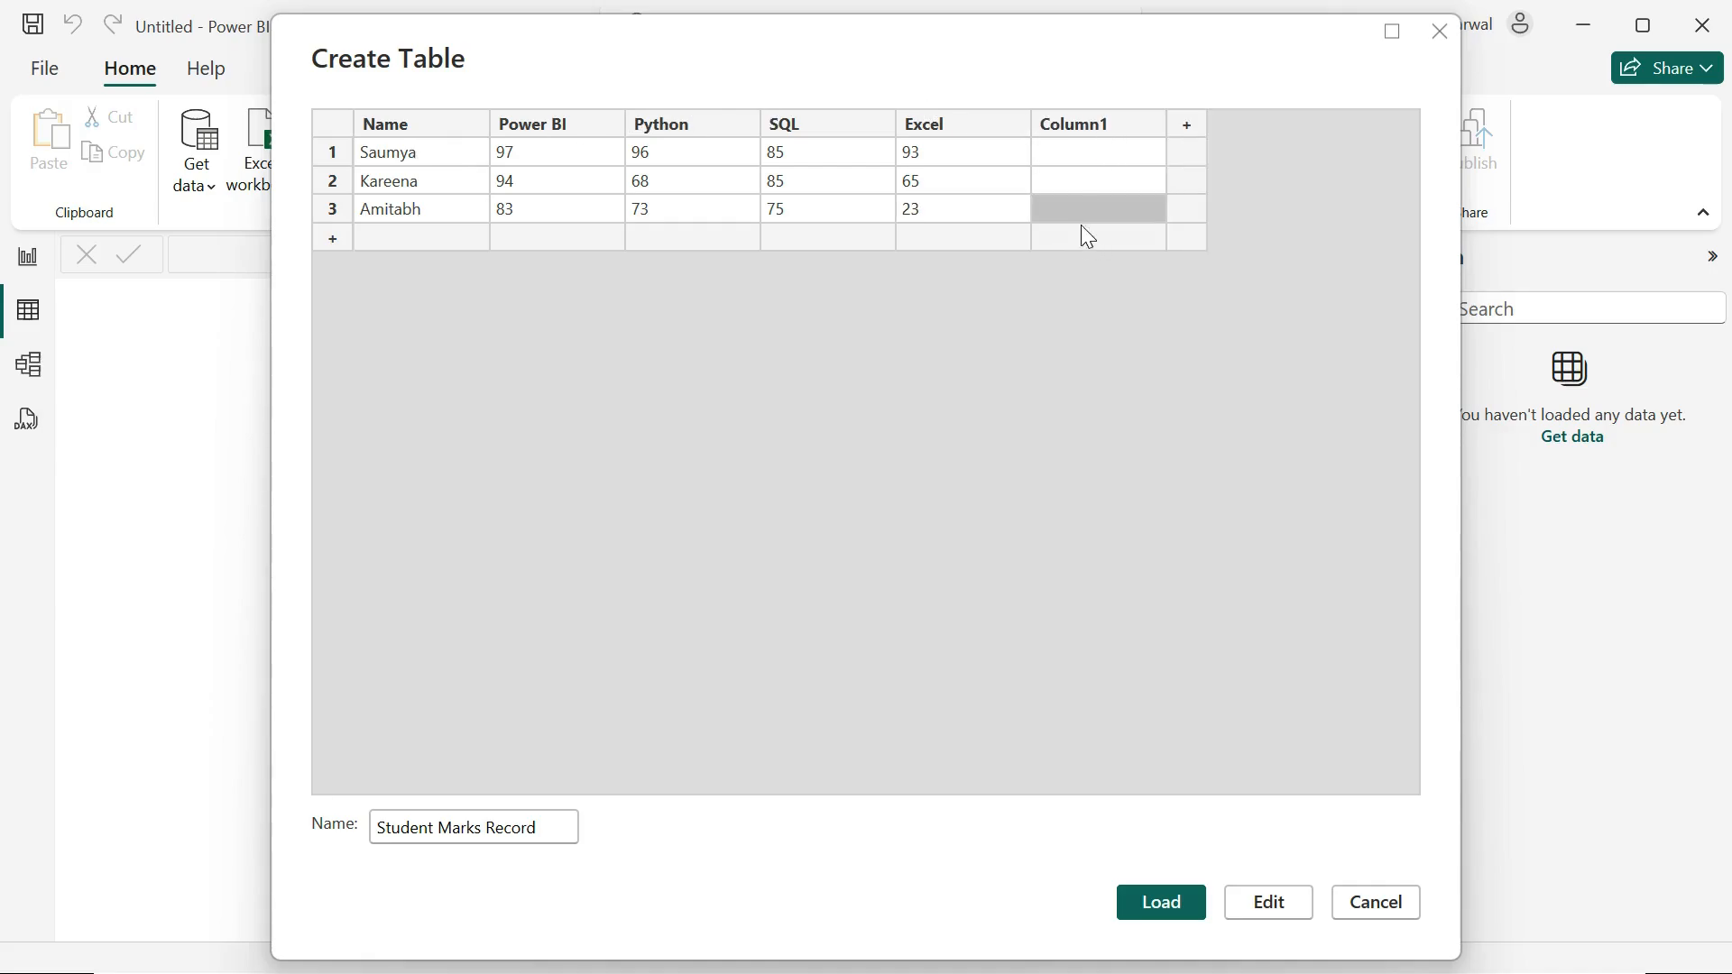
# Step: Delete the empty Column1 after the Excel column
pyautogui.click(1087, 133)
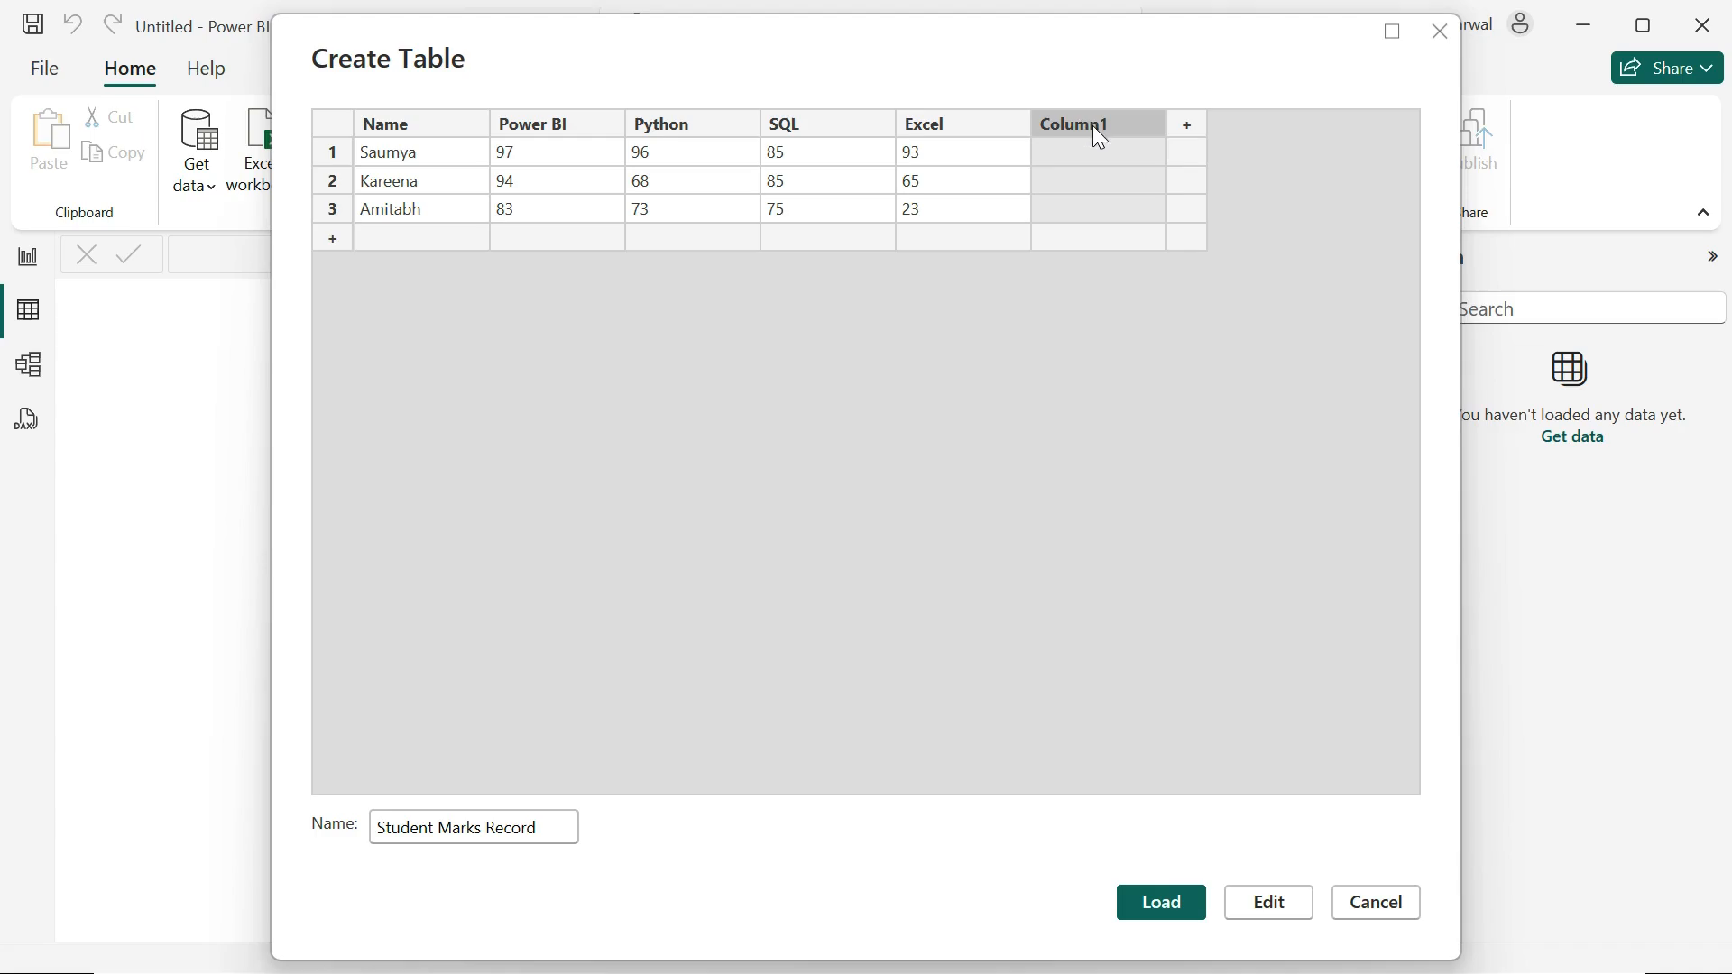
pyautogui.rightClick(1099, 137)
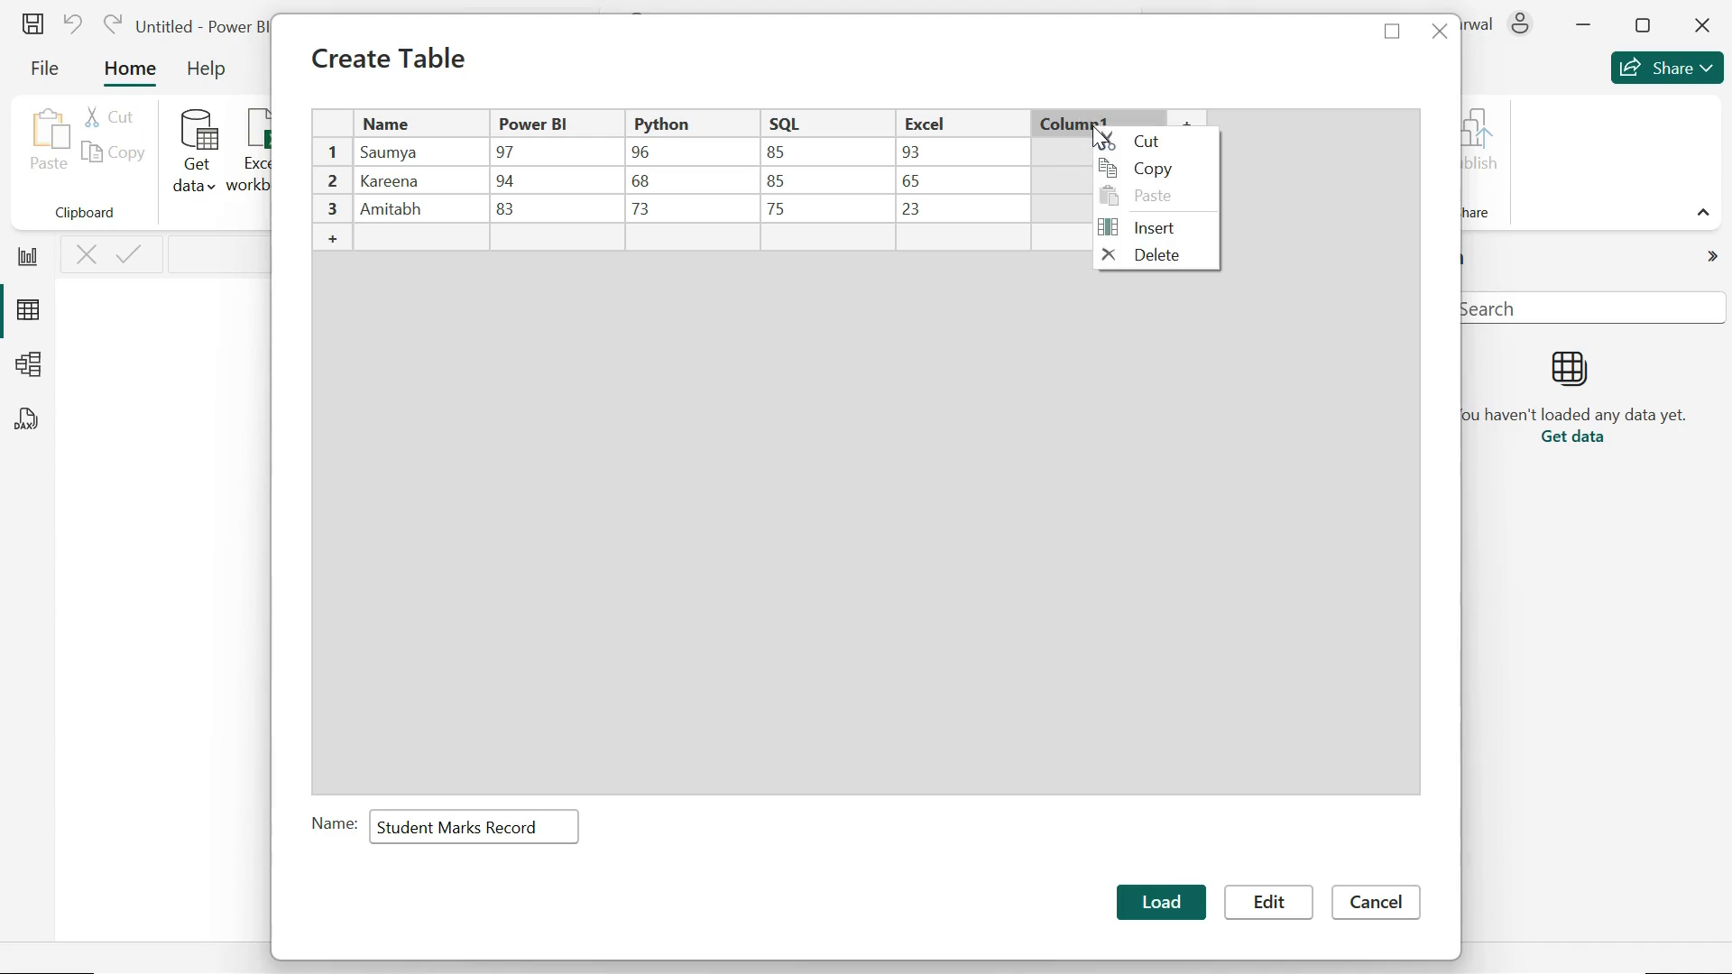
pyautogui.click(1184, 255)
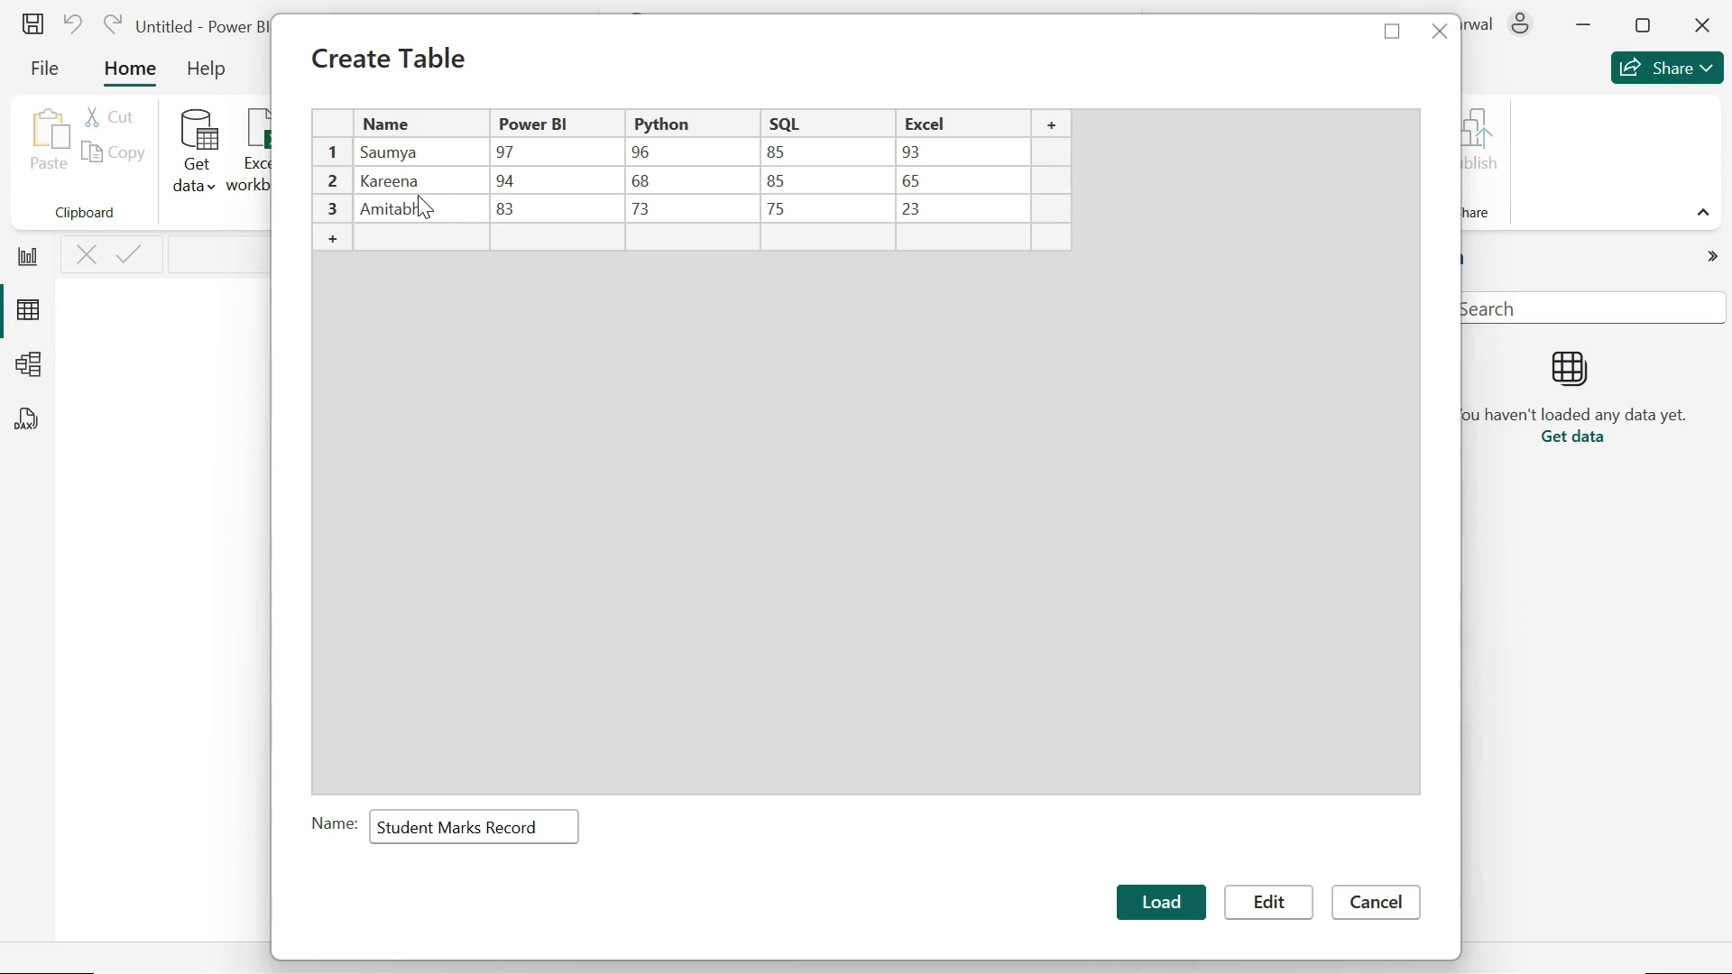
# Step: Insert a new column before Power BI and name it Second Name
pyautogui.click(573, 121)
pyautogui.rightClick(574, 121)
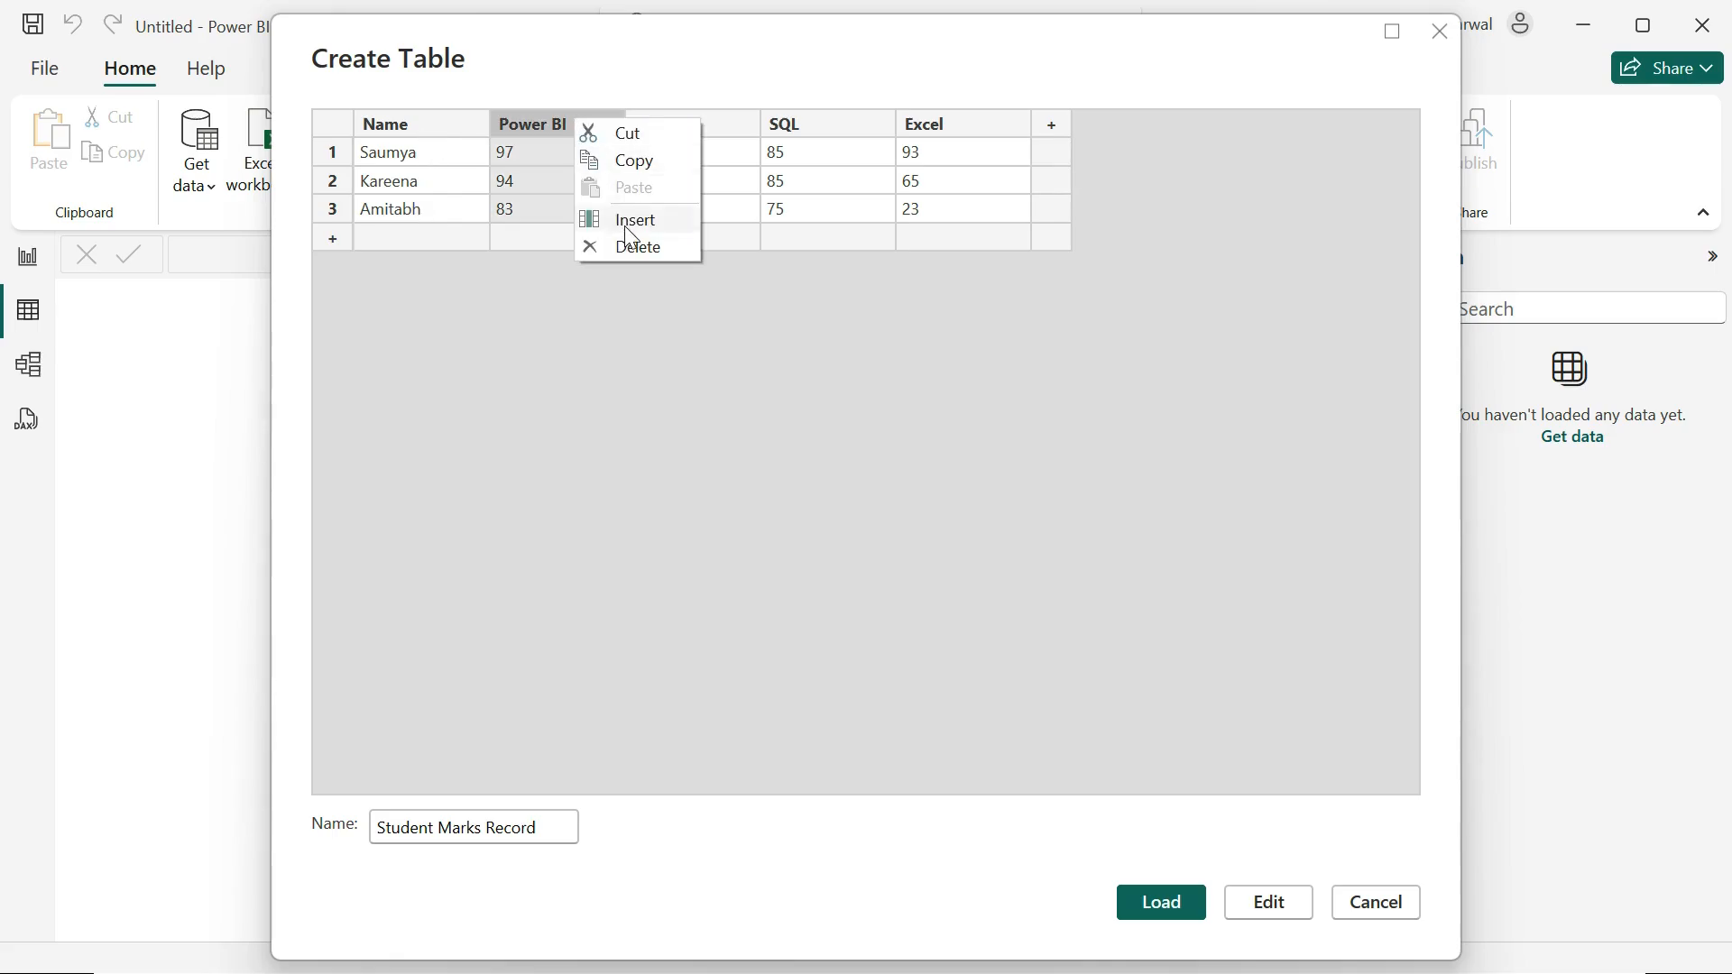
pyautogui.click(626, 219)
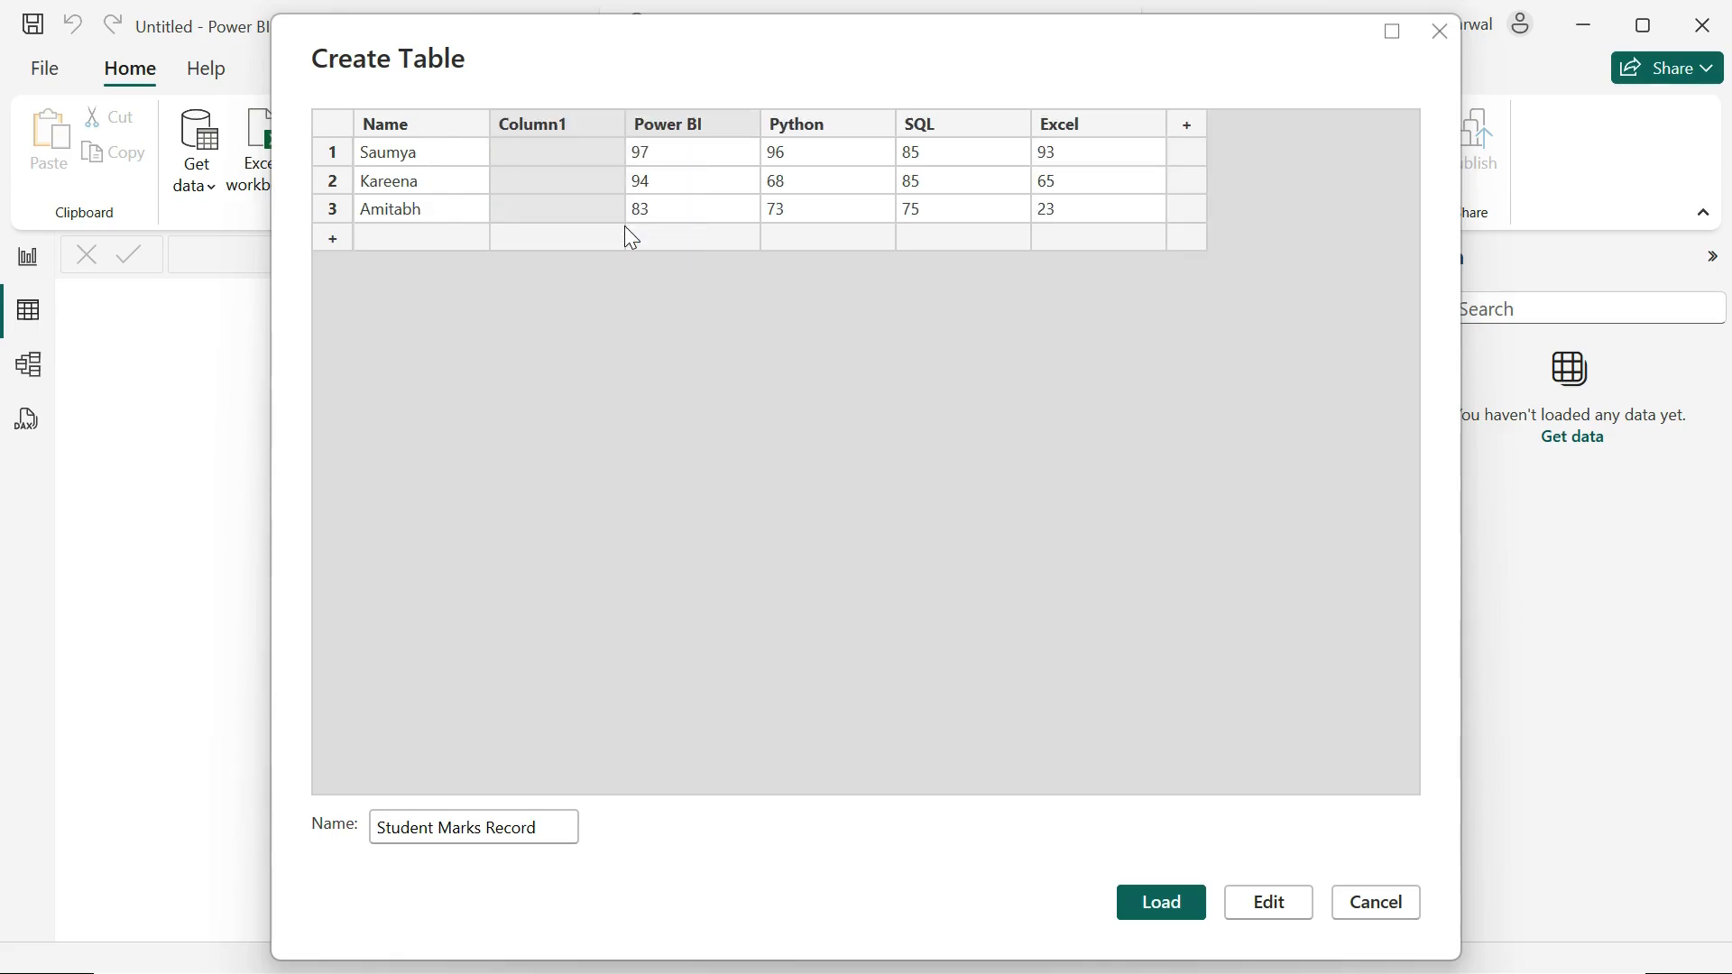
pyautogui.doubleClick(539, 118)
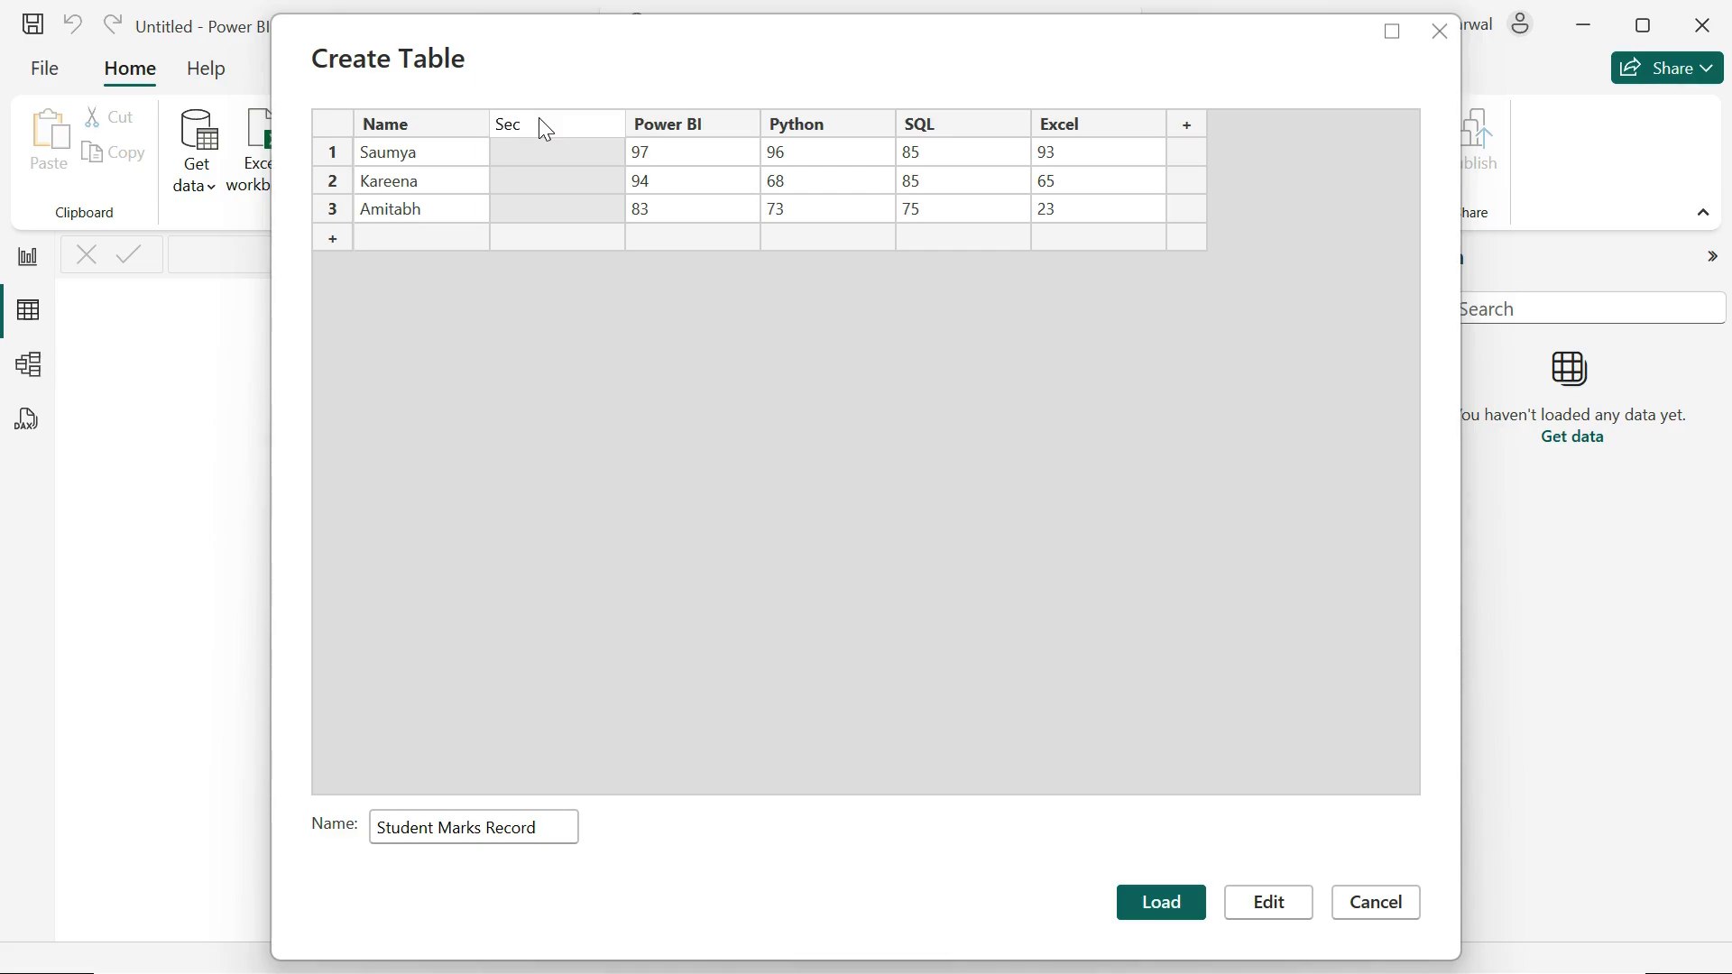
pyautogui.write('Second Name')
# Step: Rename the Name column to First Name
pyautogui.click(405, 127)
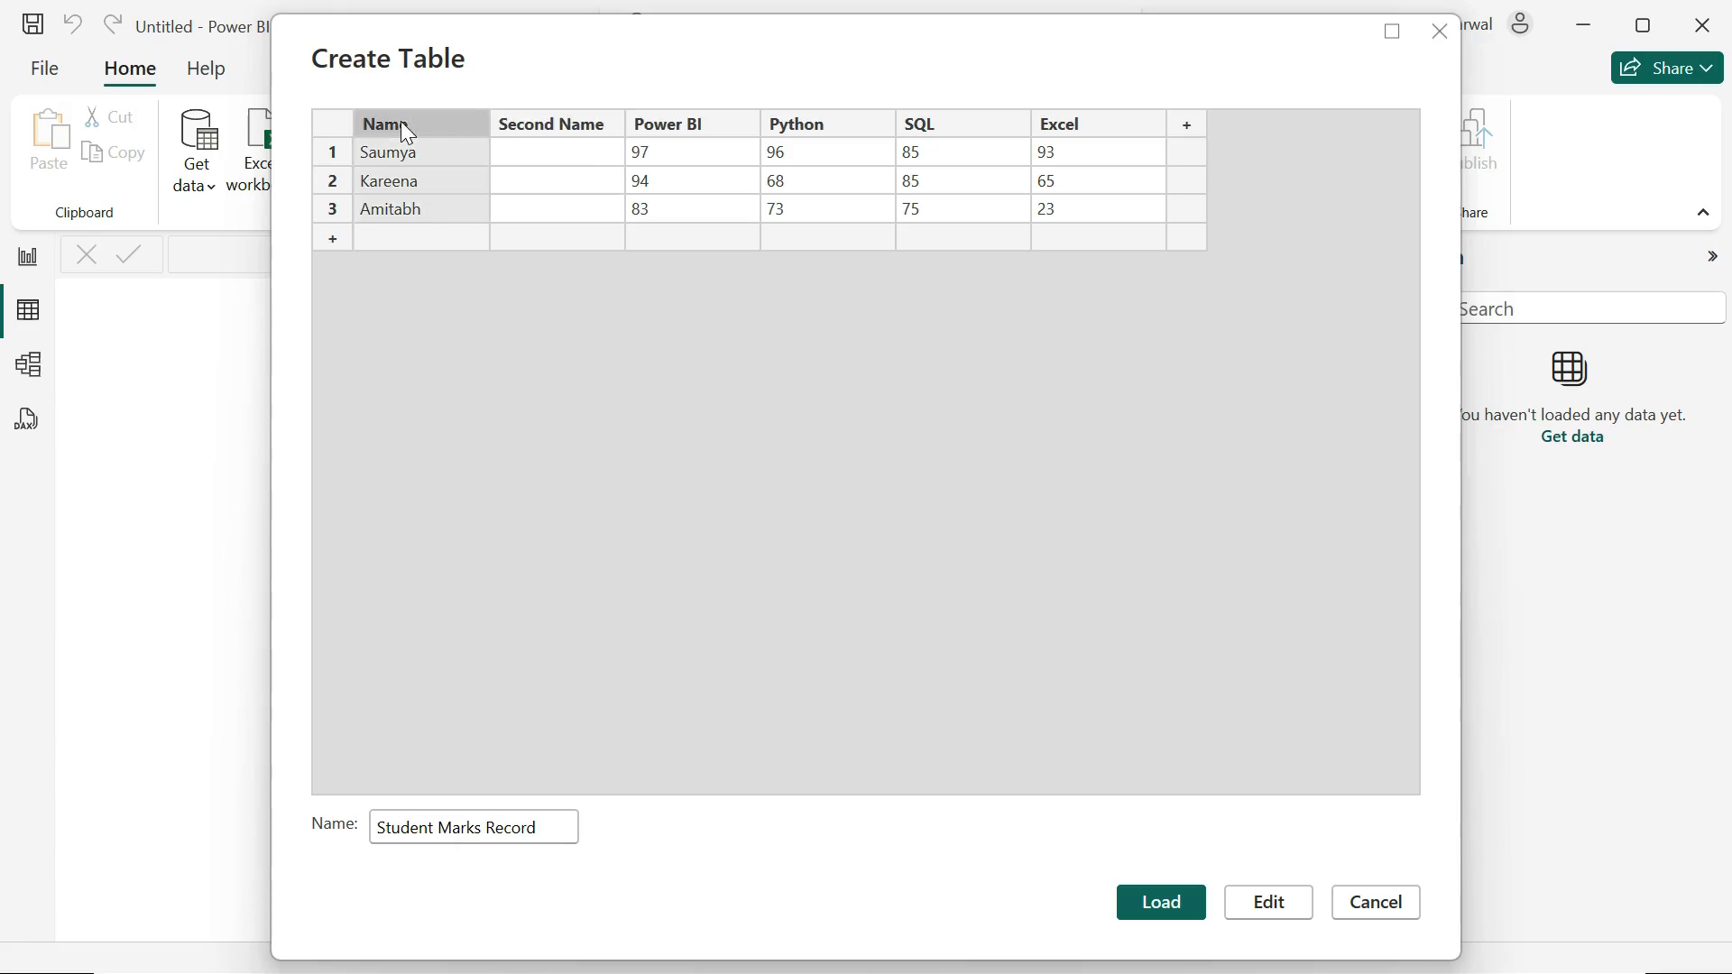
pyautogui.doubleClick(403, 126)
pyautogui.write('st Name')
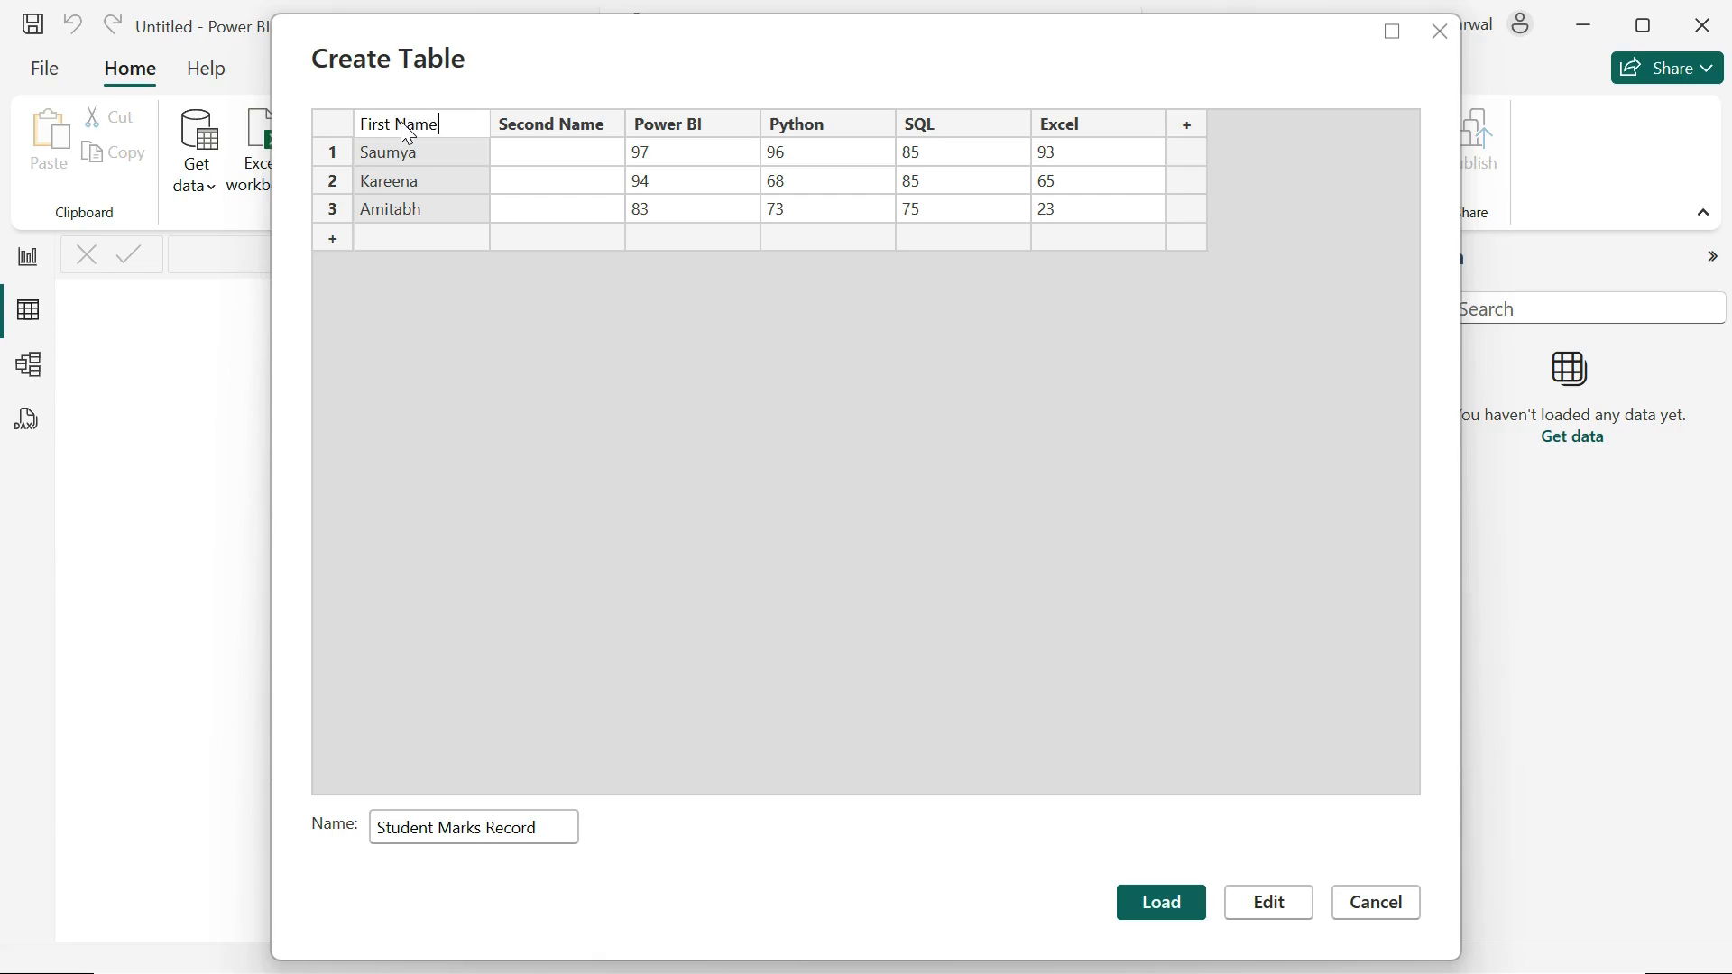
# Step: Fill in the students' second names for rows 1 to 3 in the Second Name column
pyautogui.click(518, 153)
pyautogui.write('Codes')
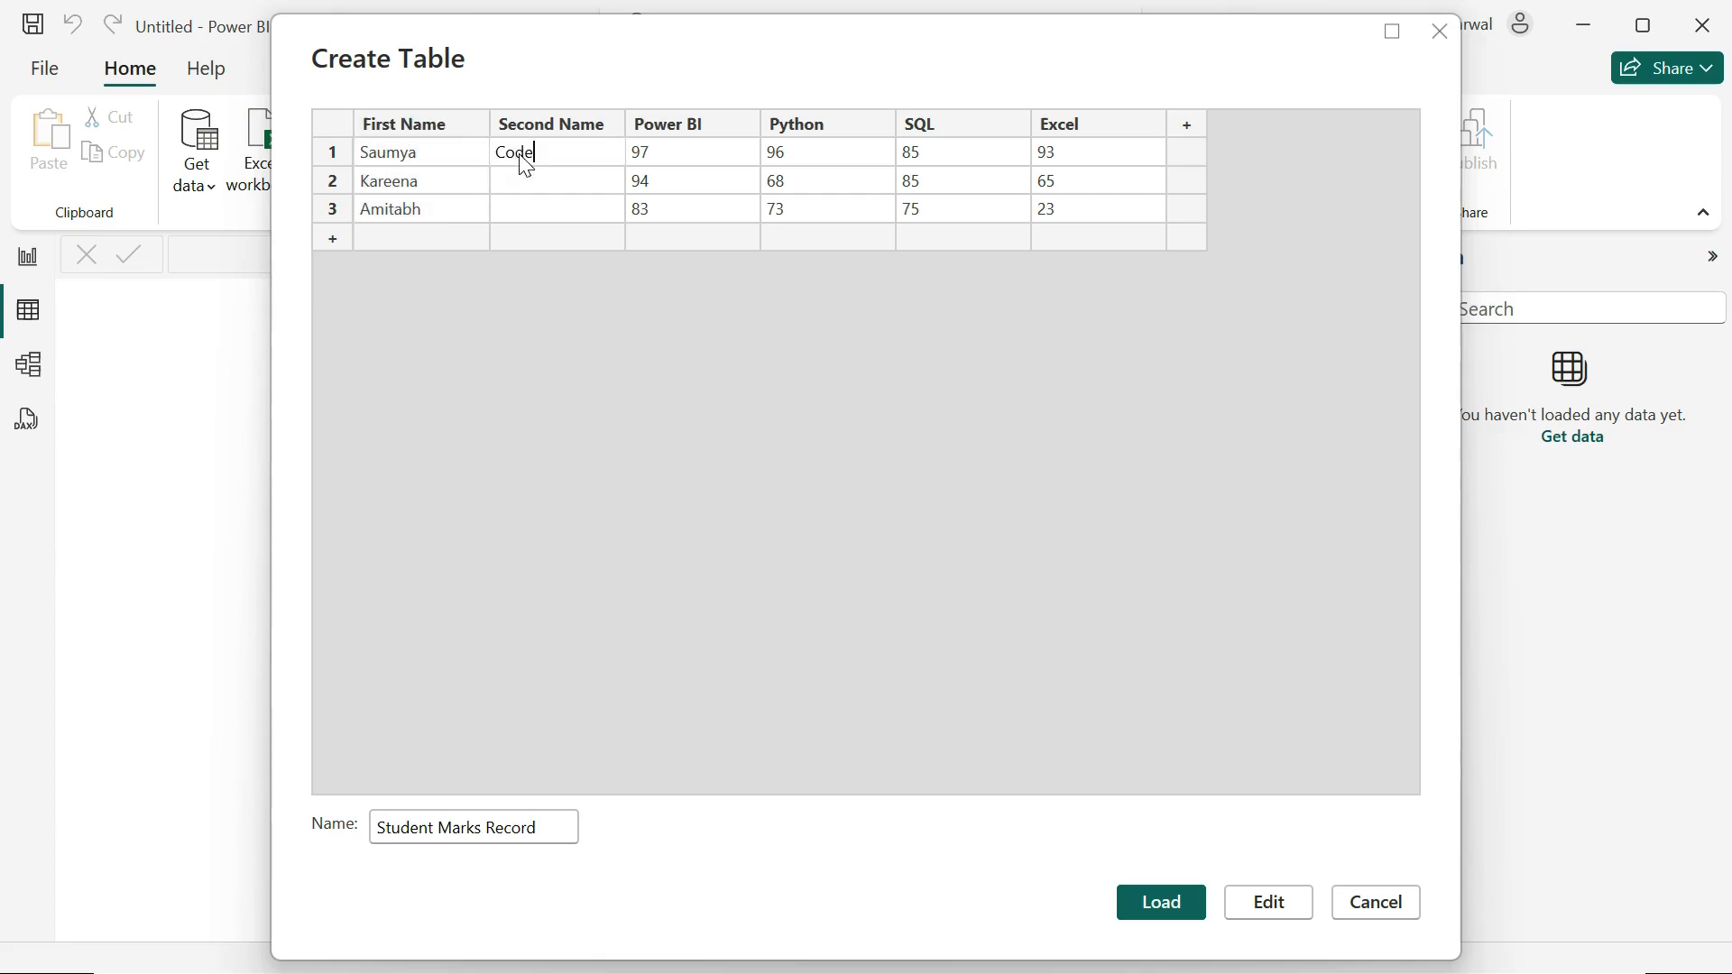
pyautogui.click(526, 187)
pyautogui.write('Kapoor')
pyautogui.click(533, 213)
pyautogui.write('Bachchan')
# Step: Add row 4 and enter the fourth student's first and second names
pyautogui.click(424, 237)
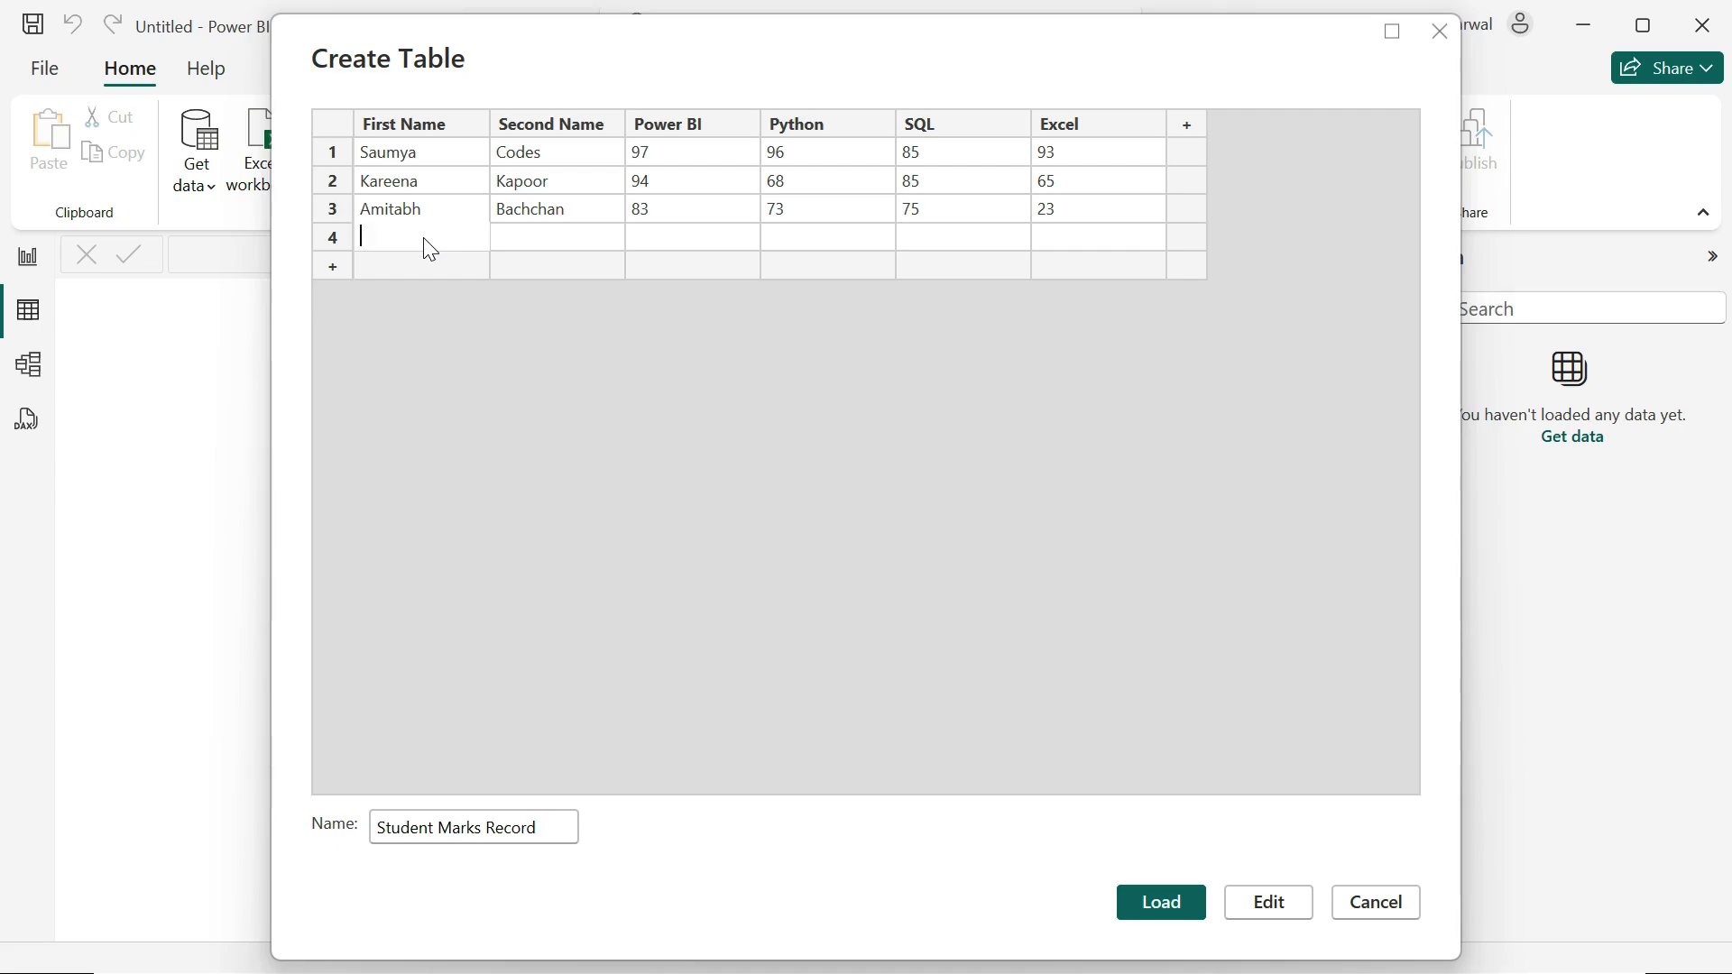
pyautogui.press('Tab')
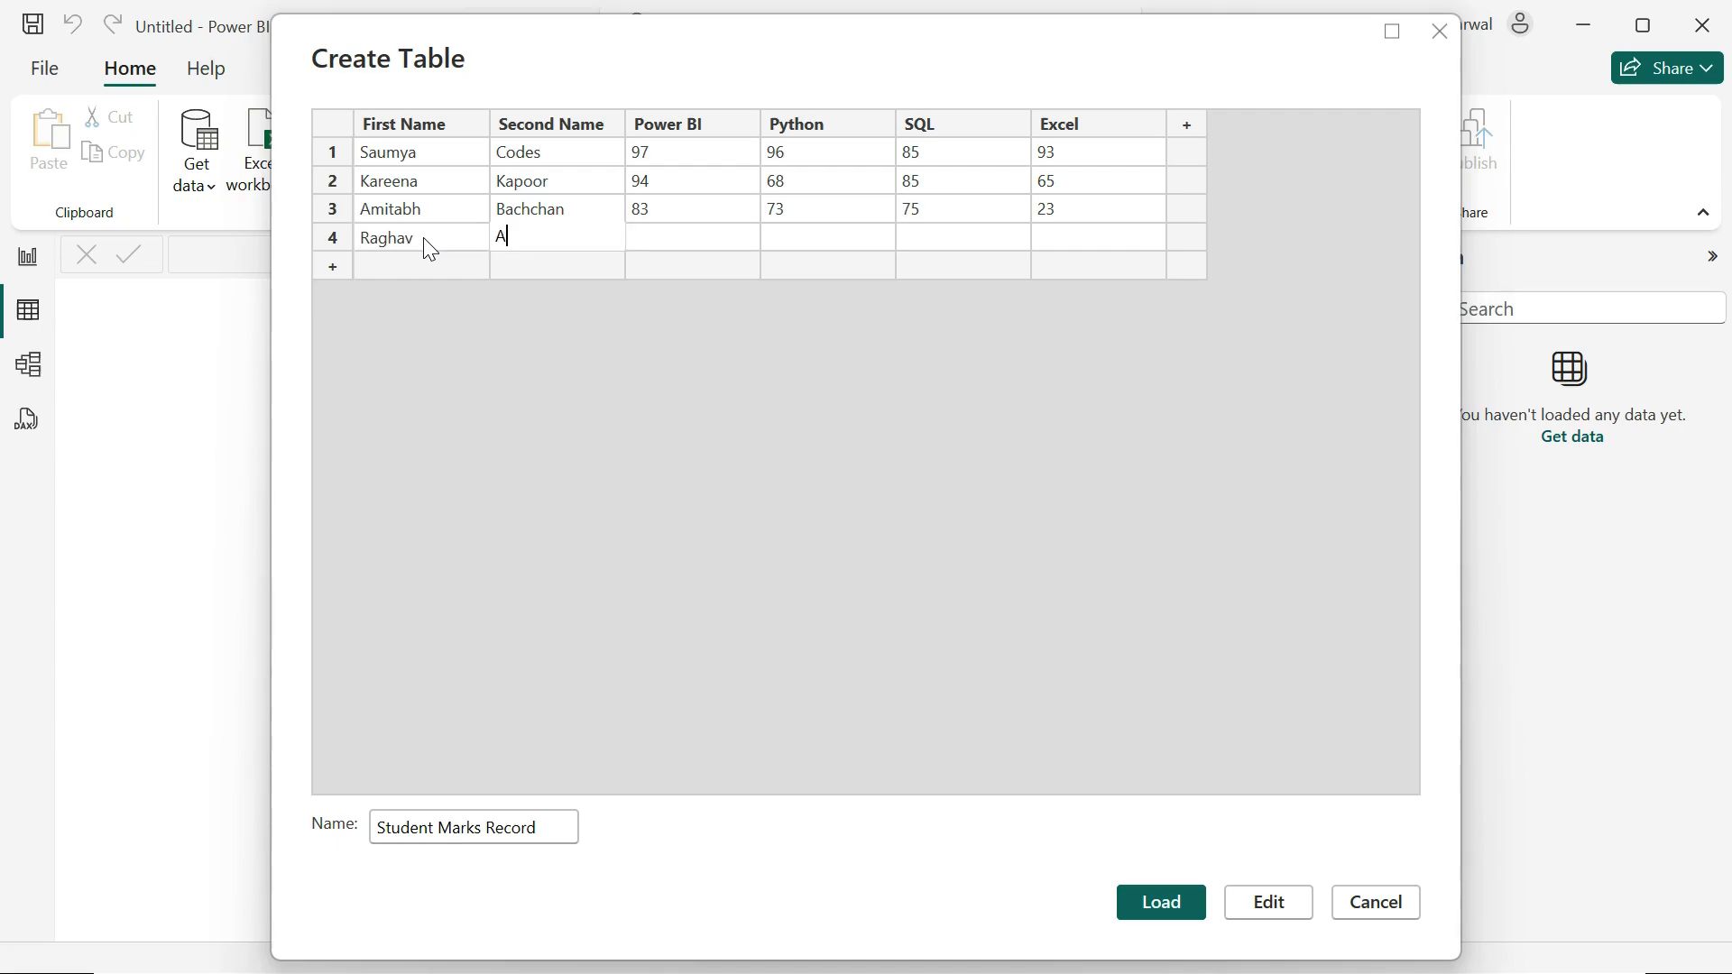
pyautogui.press('Tab')
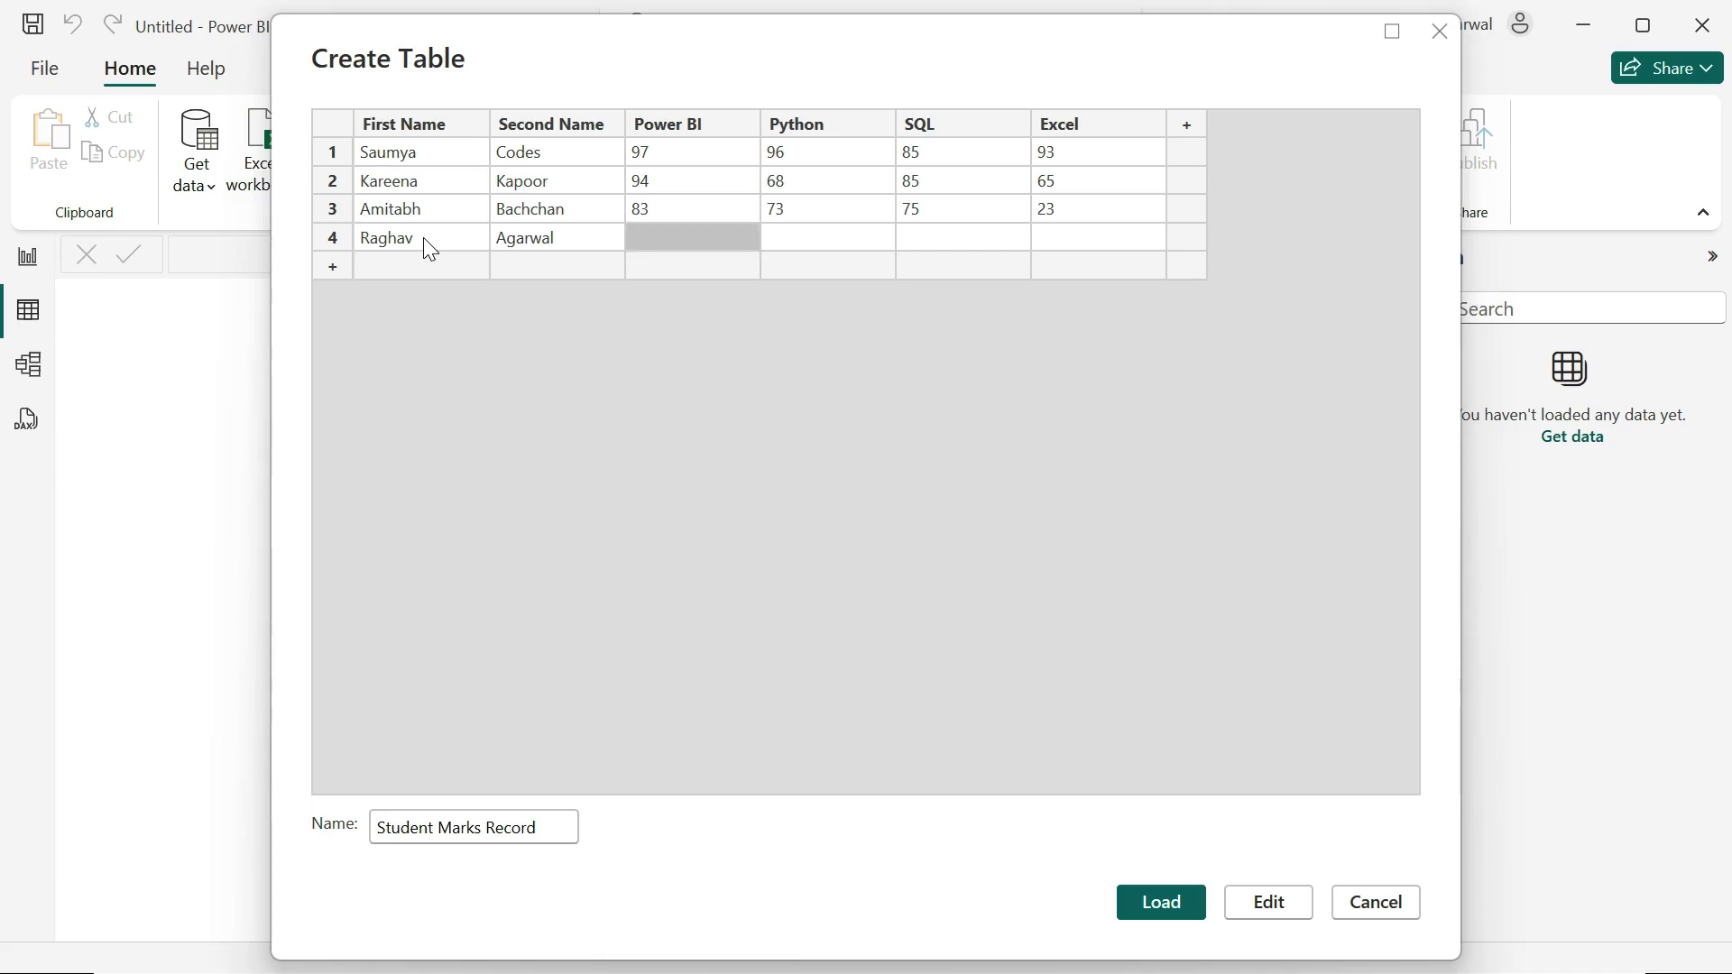
# Step: Enter the marks in row 4: Power BI 98, Python 86, SQL 89, Excel 99
pyautogui.write('65')
pyautogui.press('BackSpace')
pyautogui.press('BackSpace')
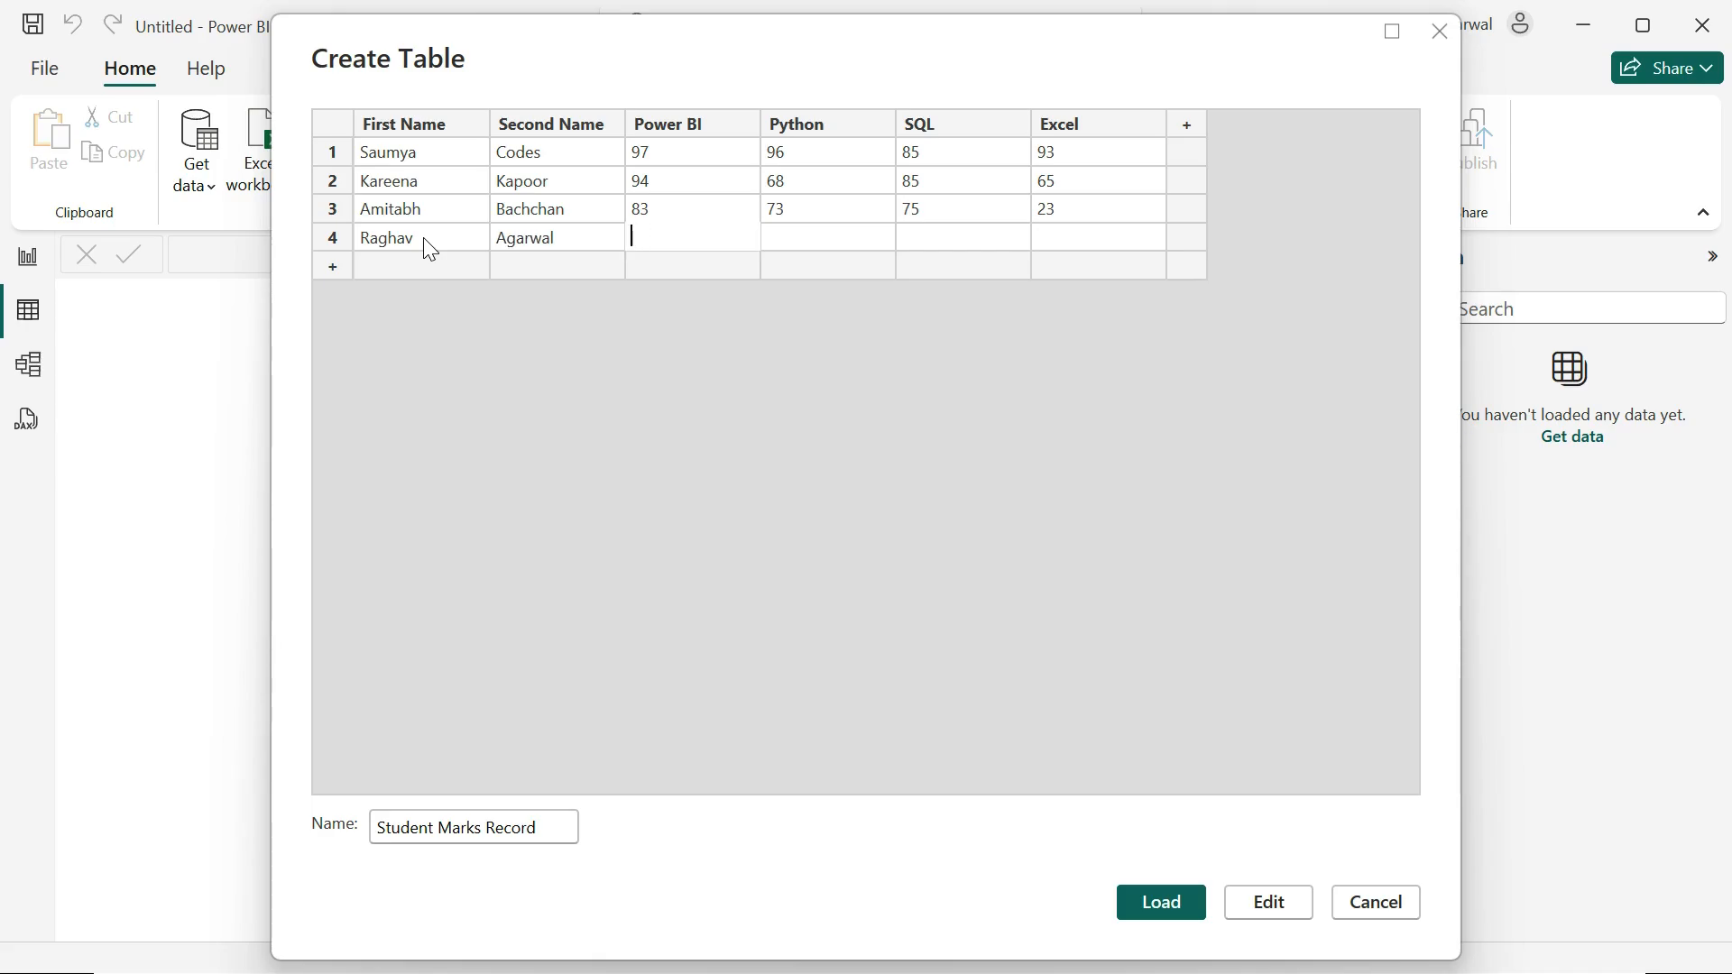
pyautogui.write('98')
pyautogui.press('Tab')
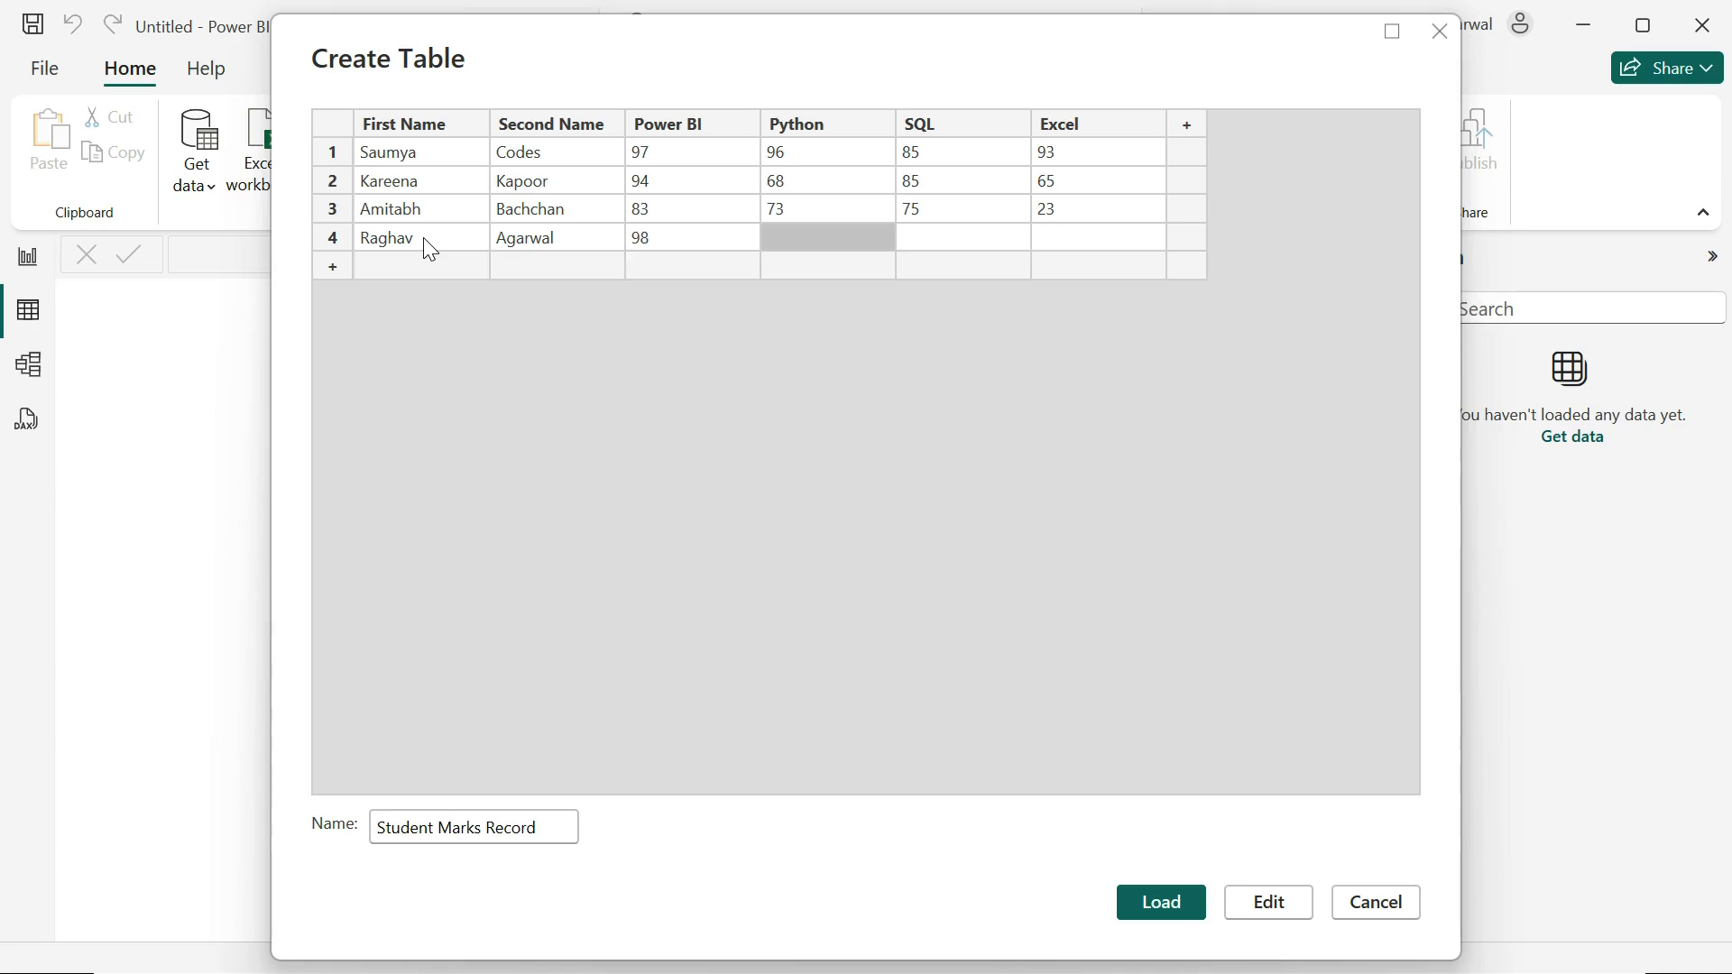
pyautogui.write('86')
pyautogui.press('Tab')
pyautogui.write('89')
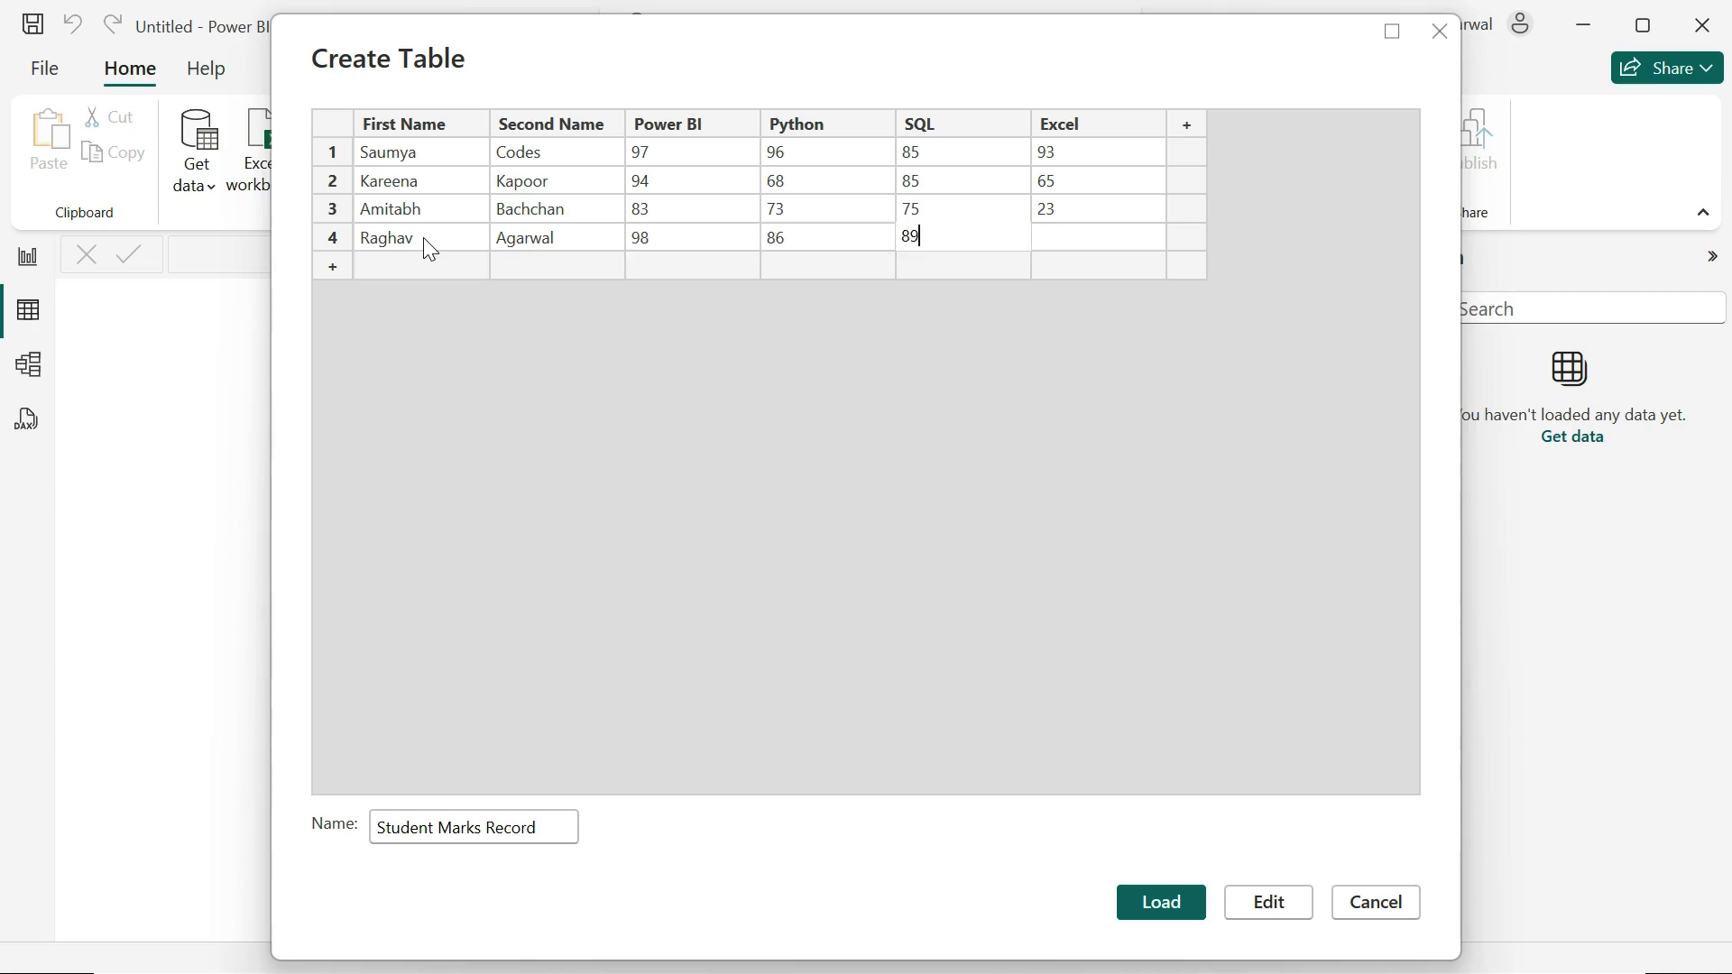
pyautogui.press('Tab')
pyautogui.write('99')
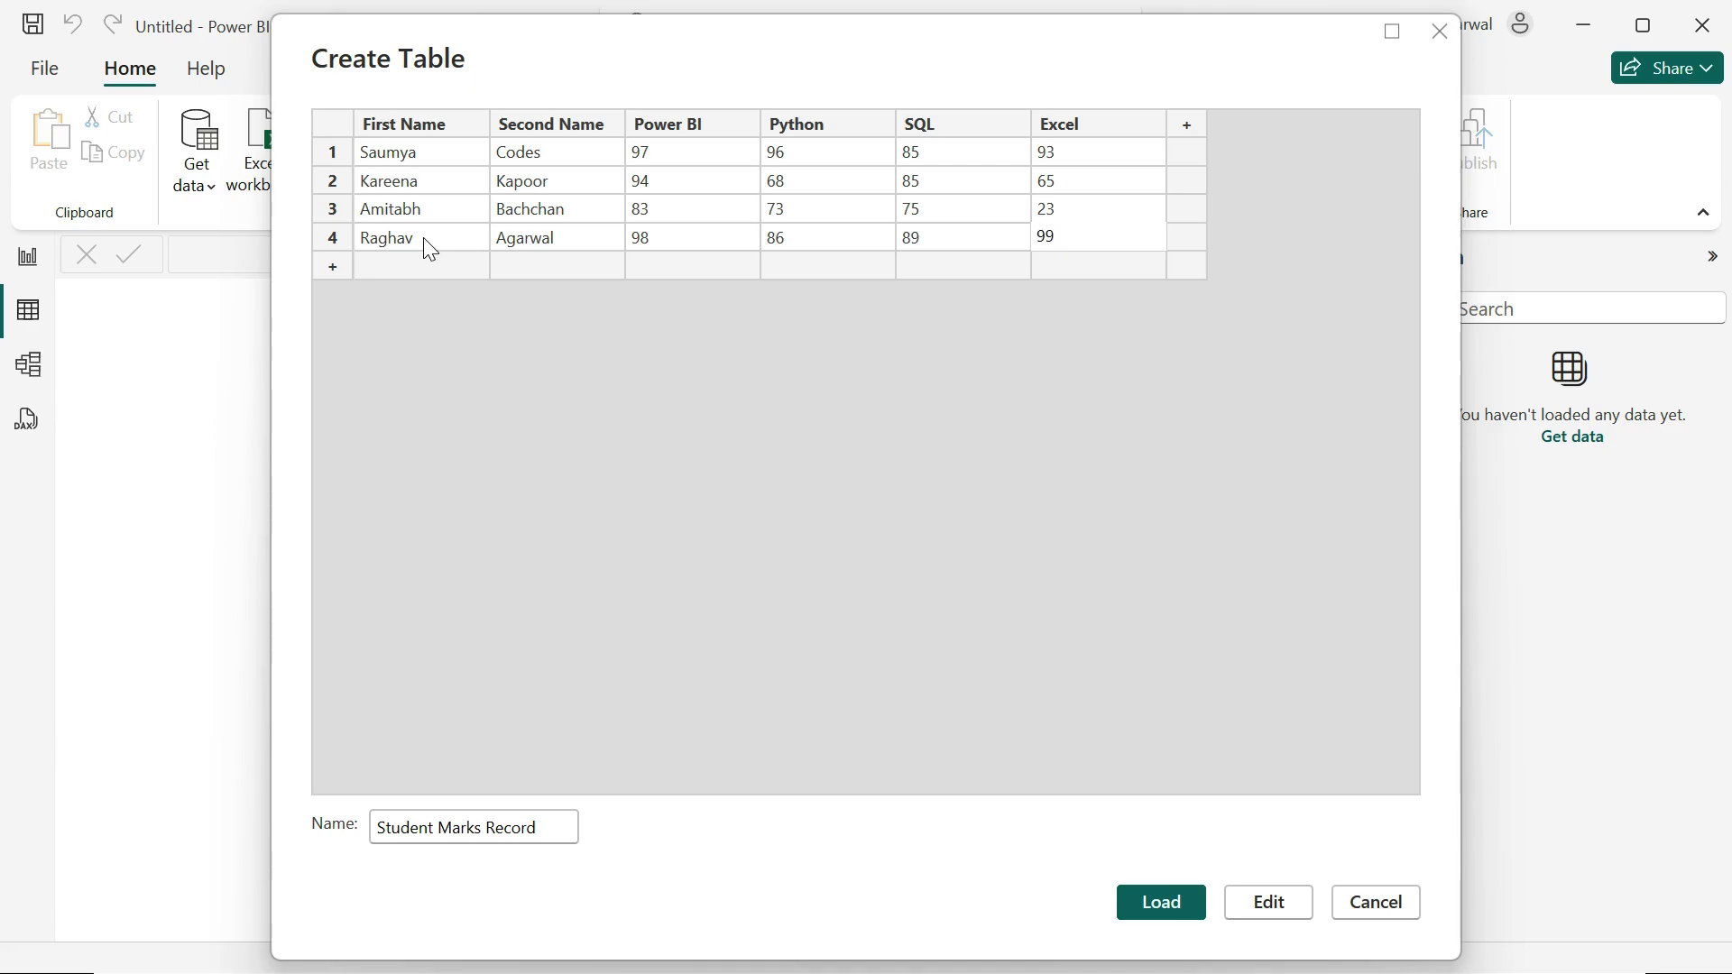
# Step: Add row 5 and enter the fifth student's first and second names
pyautogui.press('Return')
pyautogui.press('Left')
pyautogui.press('Left')
pyautogui.press('Left')
pyautogui.press('Left')
pyautogui.press('Left')
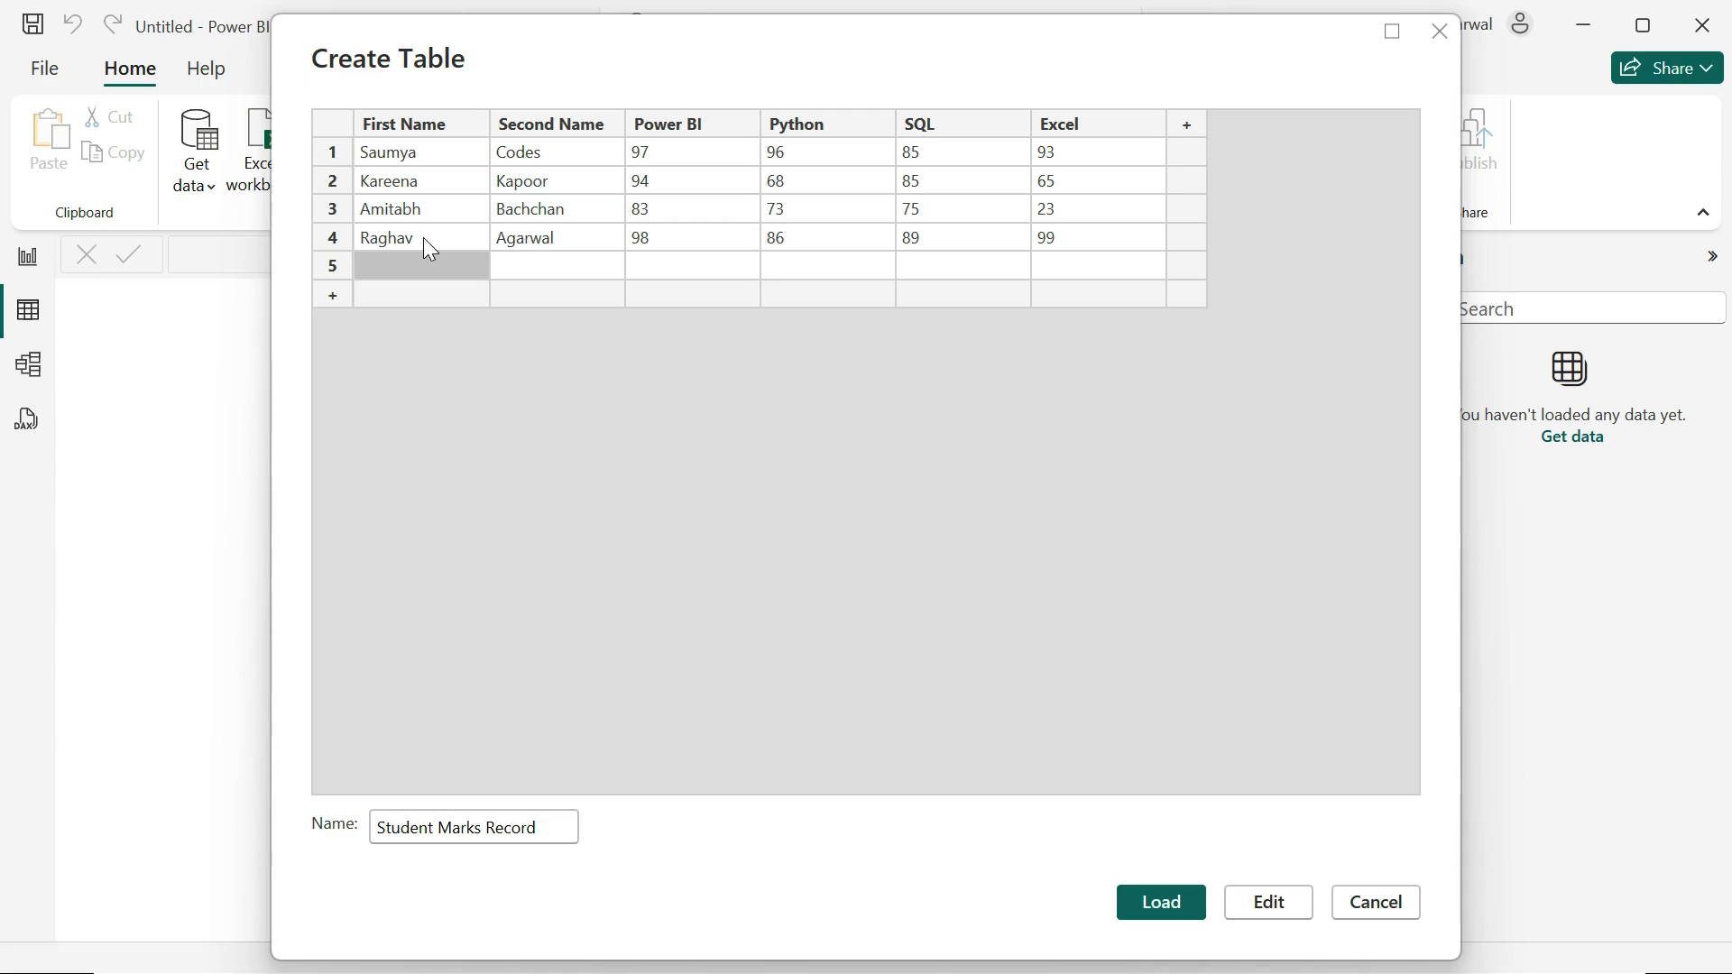
pyautogui.press('Tab')
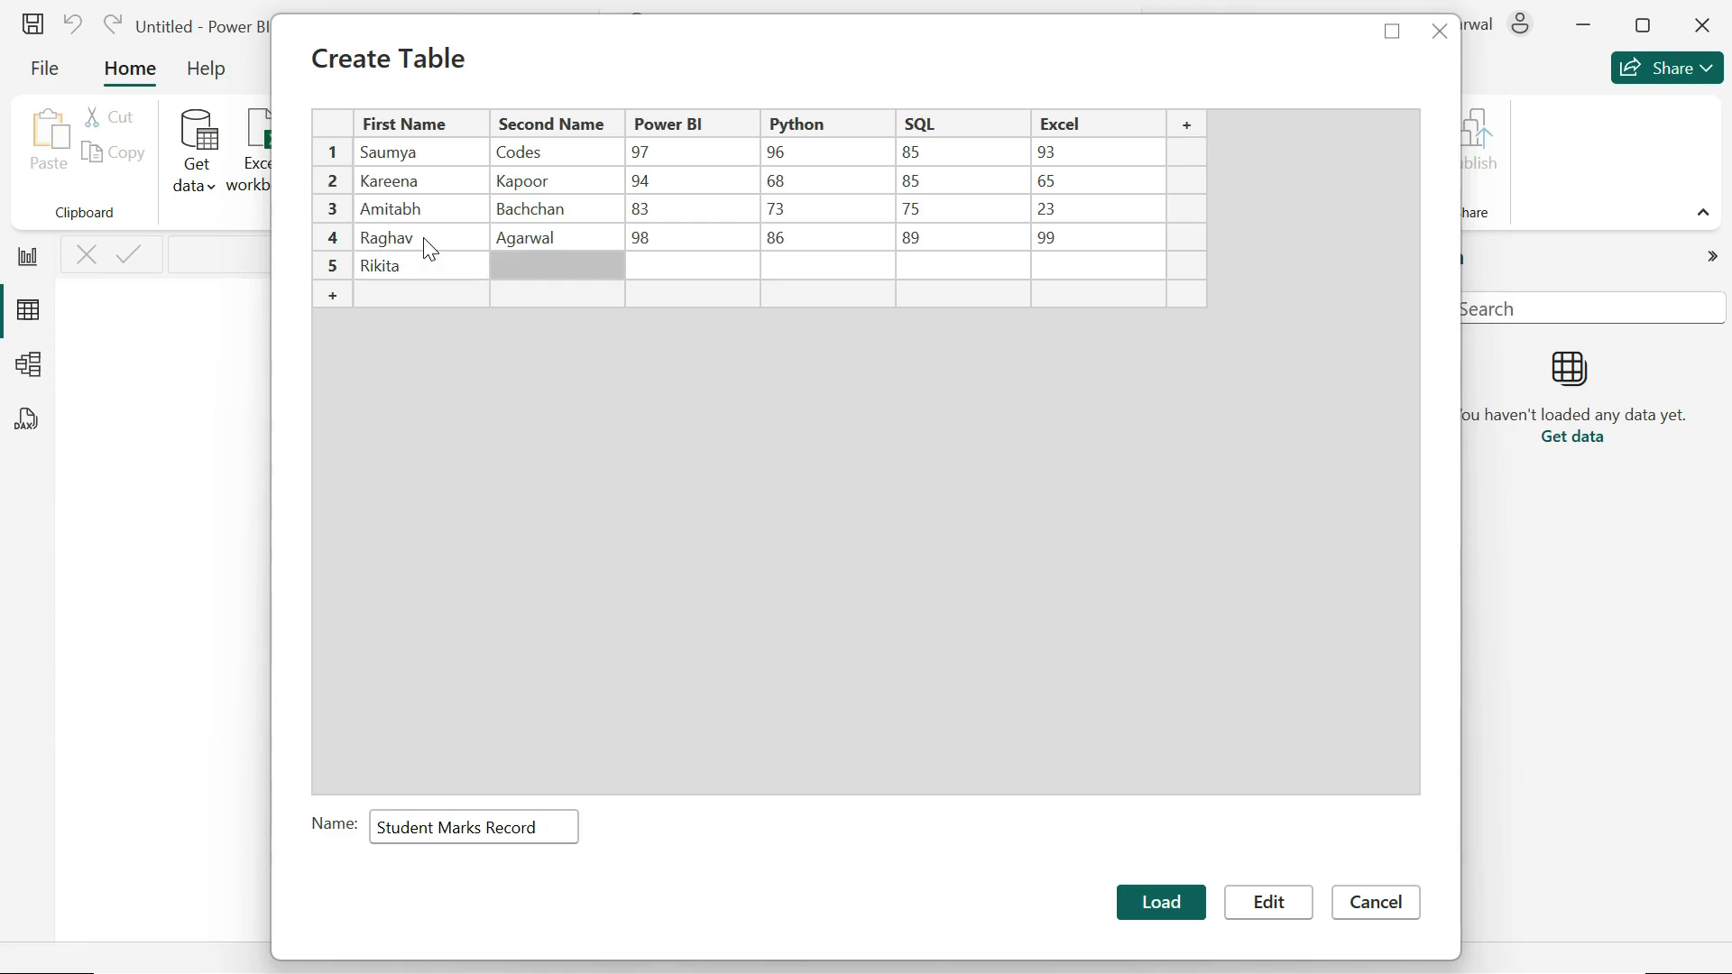
pyautogui.press('Tab')
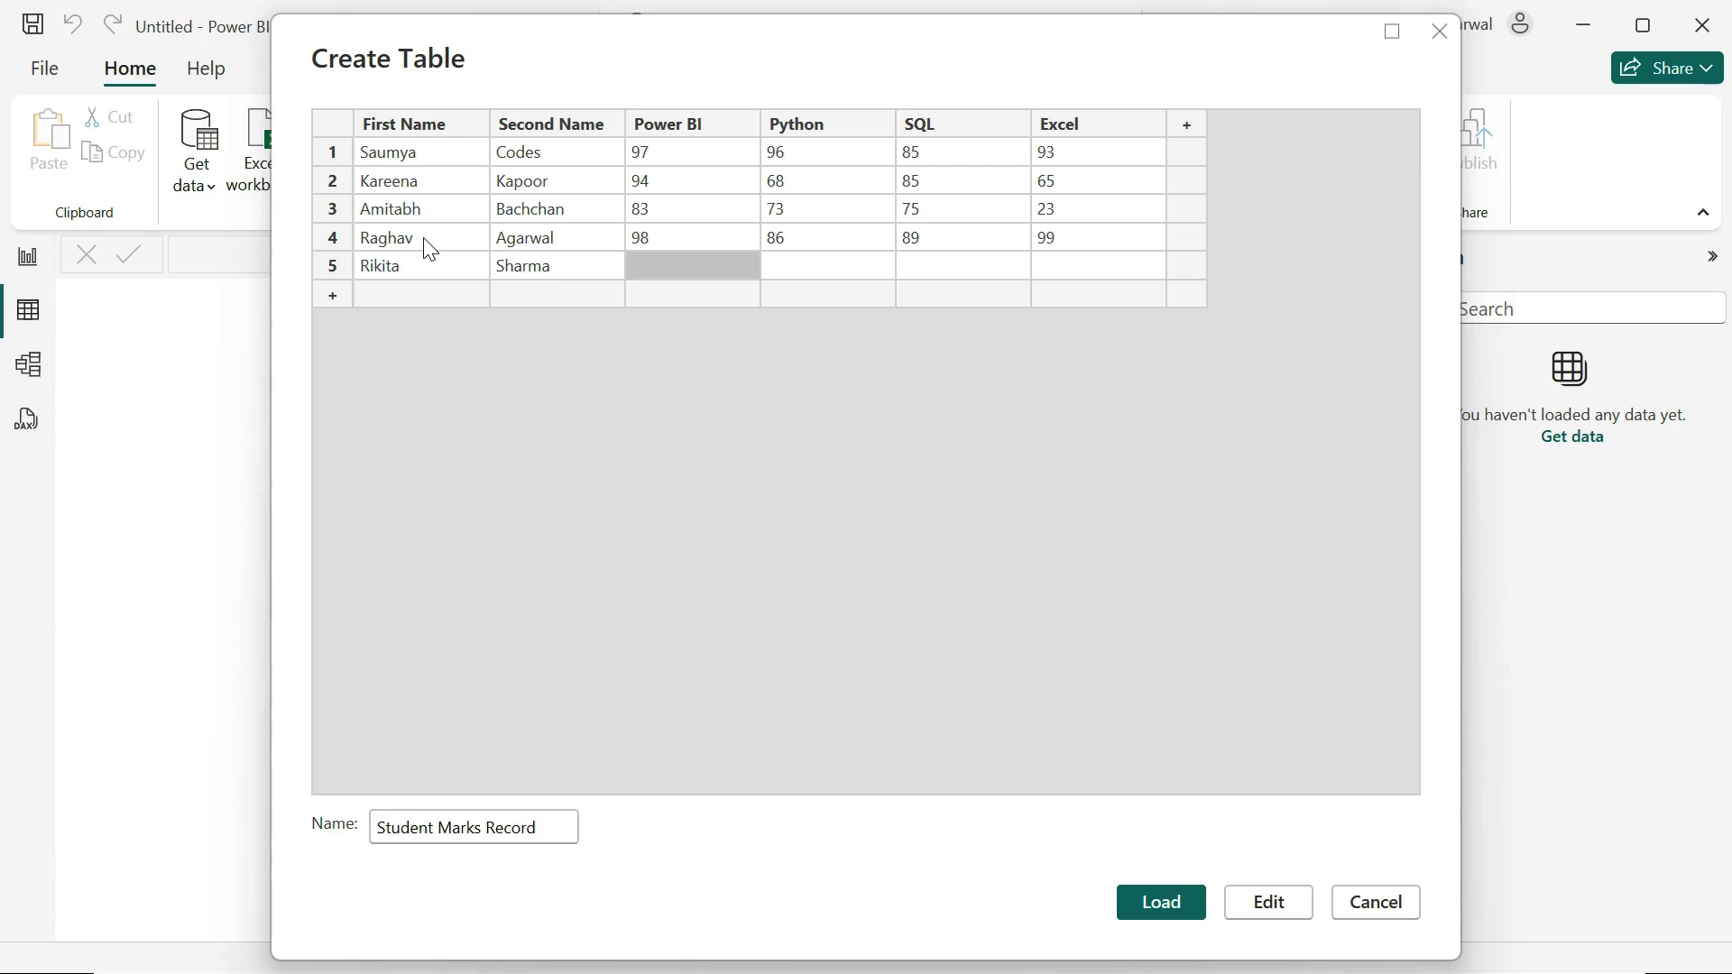
# Step: Enter the marks in row 5: Power BI 85, Python 89, SQL 76, Excel 80
pyautogui.write('85')
pyautogui.press('Tab')
pyautogui.write('89')
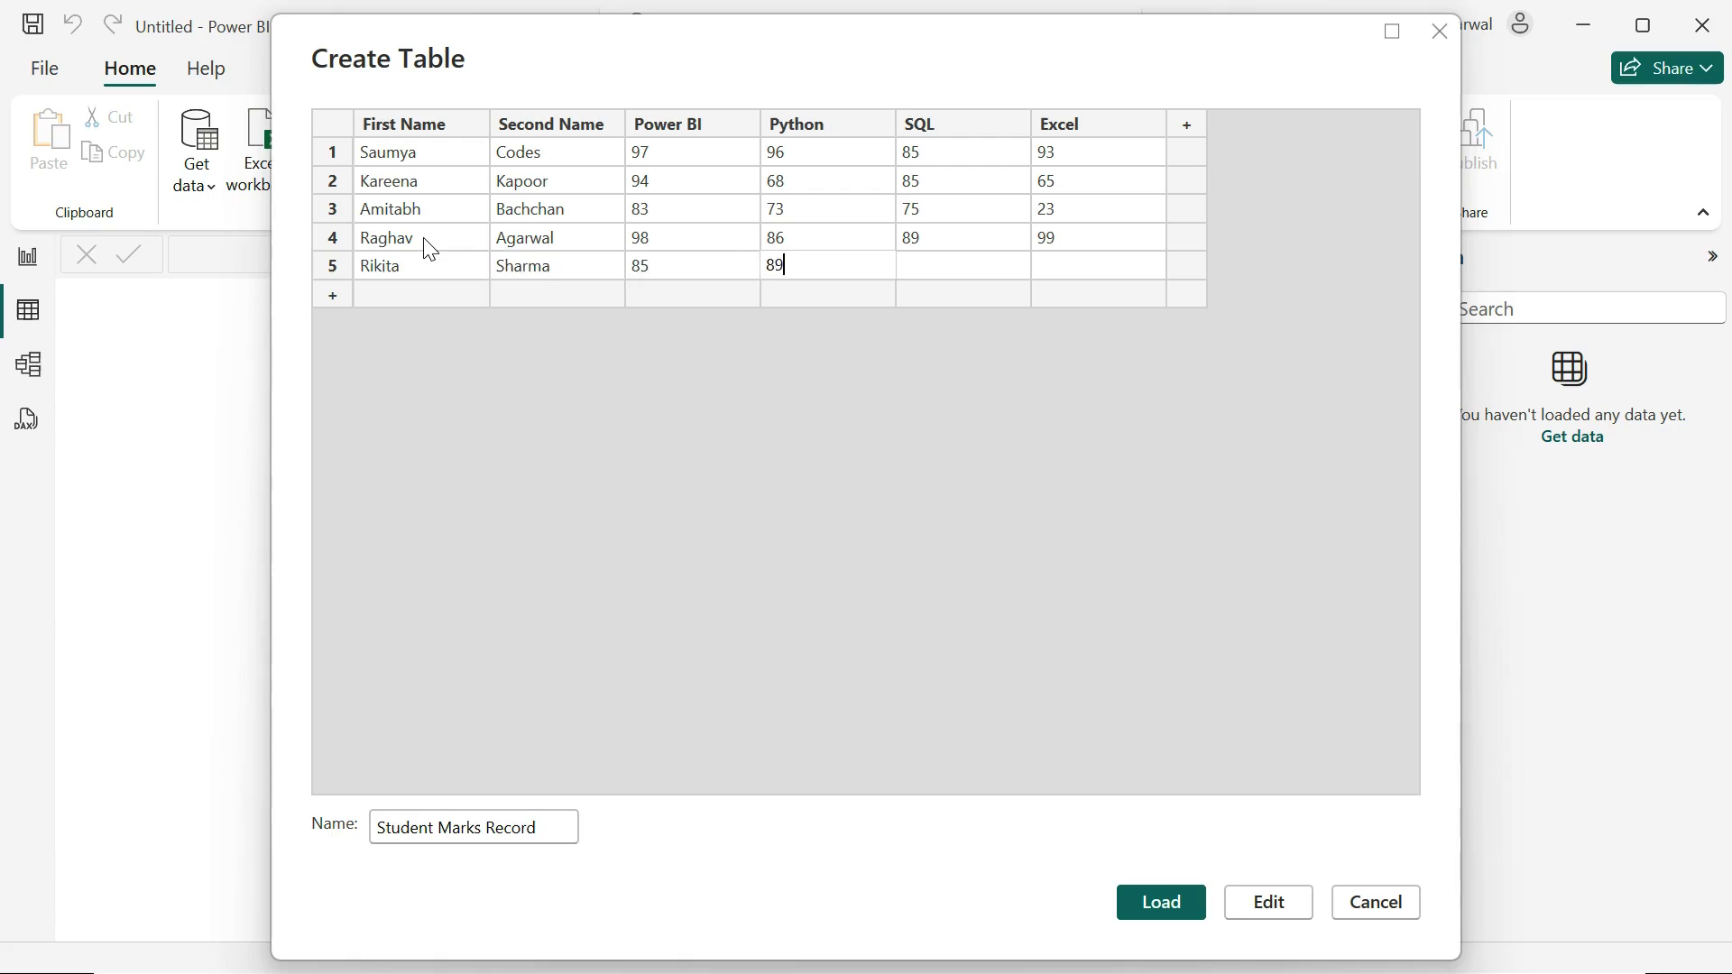
pyautogui.press('Tab')
pyautogui.write('76')
pyautogui.press('Tab')
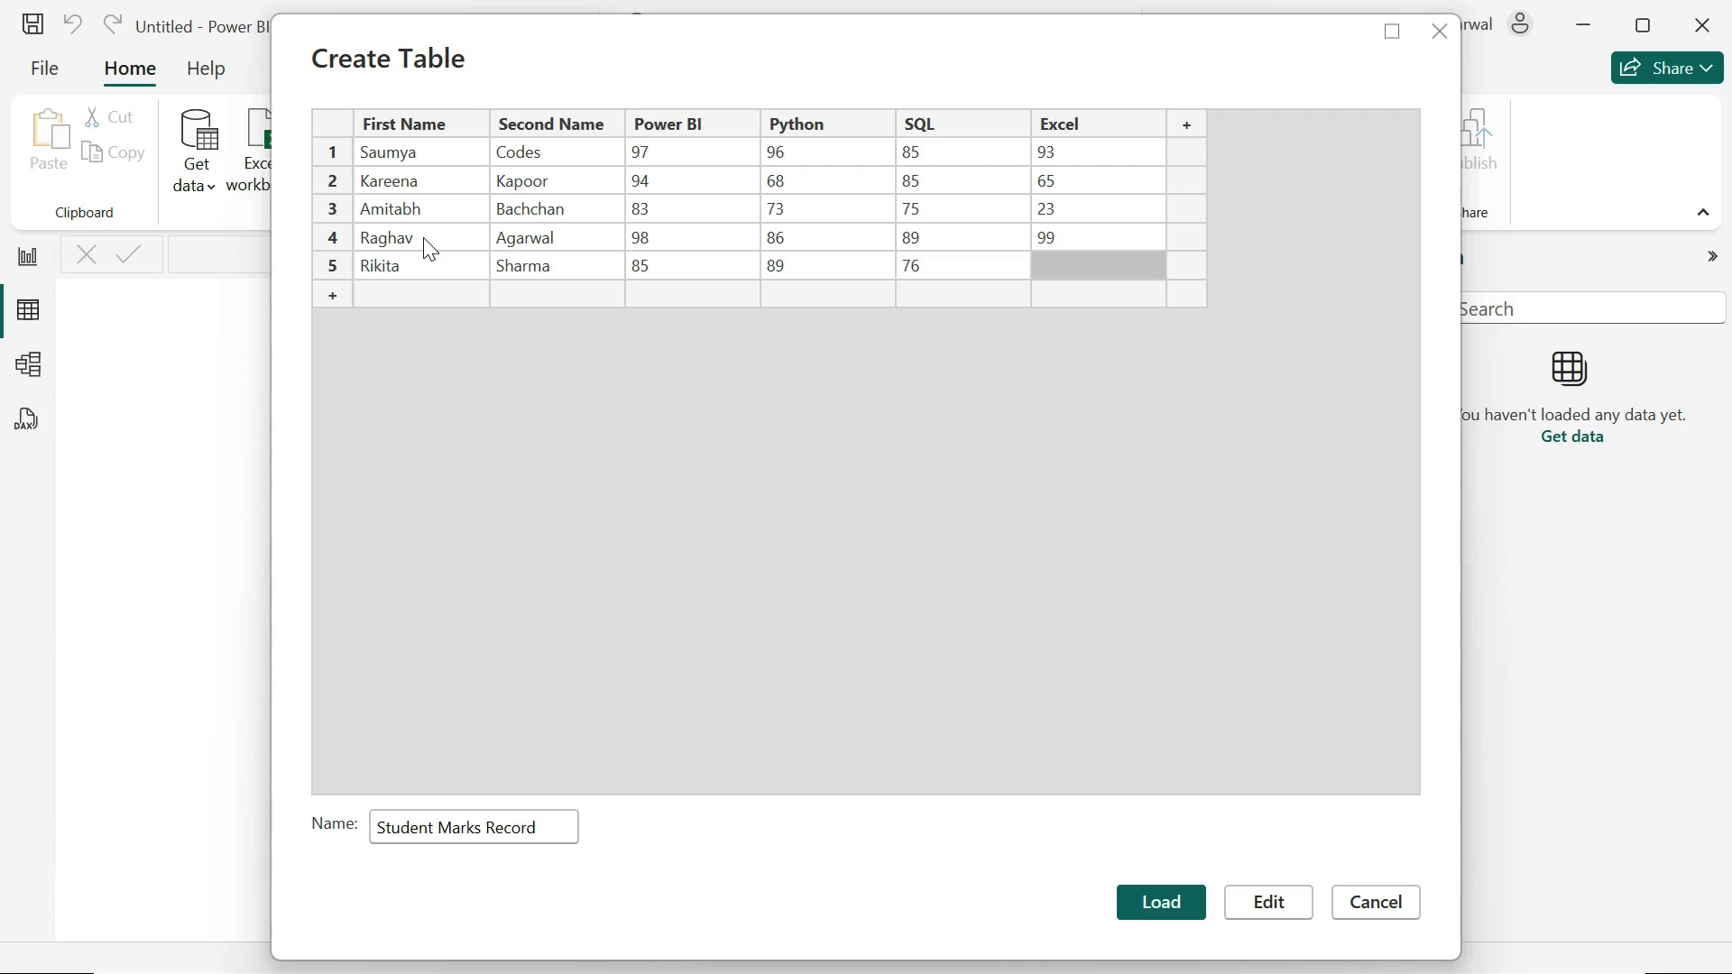
pyautogui.write('80')
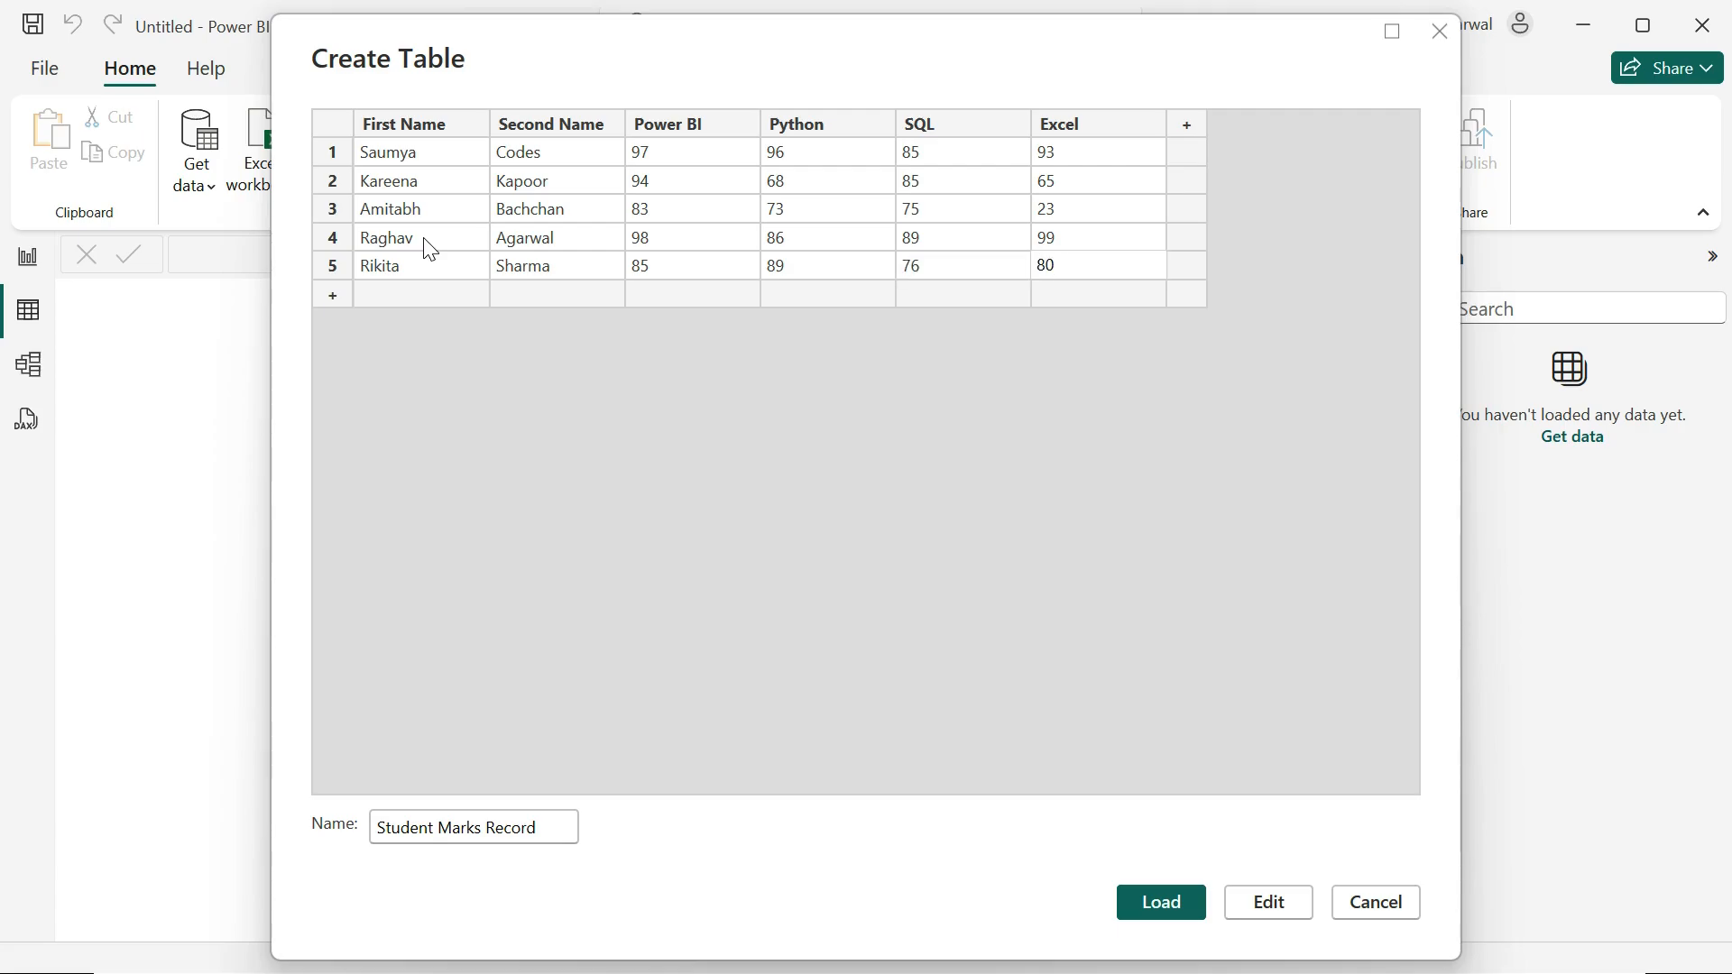
pyautogui.click(500, 468)
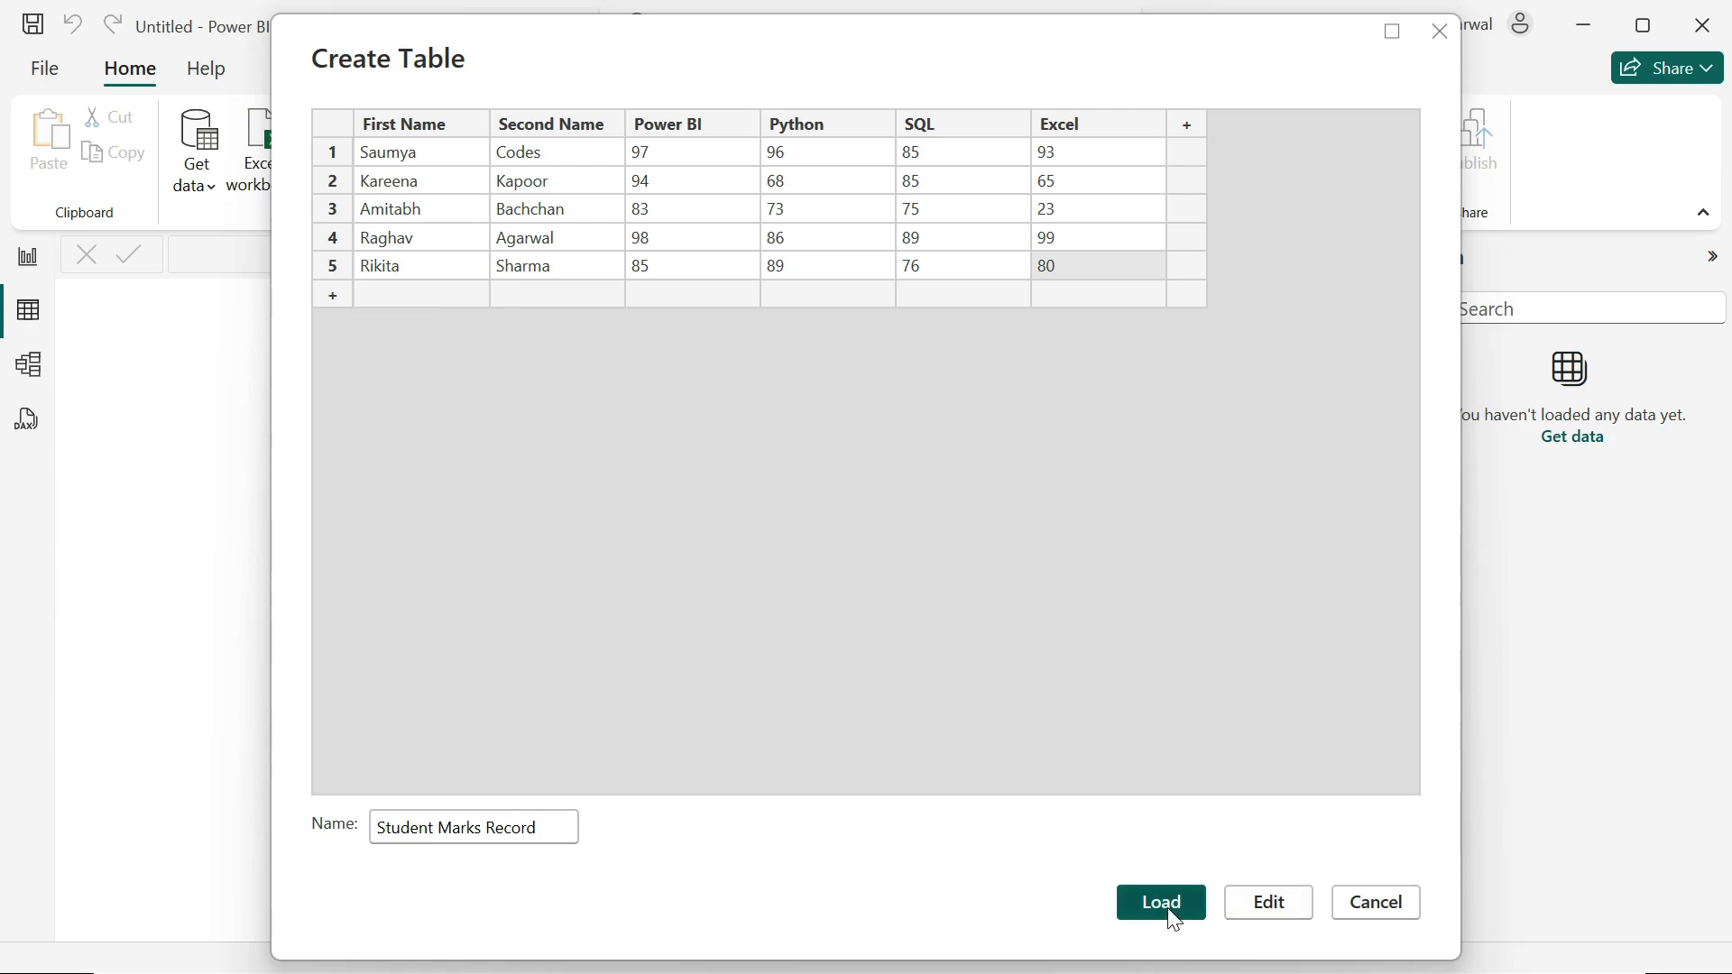
# Step: Open the table for editing in the Power Query Editor and remove its Changed Type step
pyautogui.click(1286, 904)
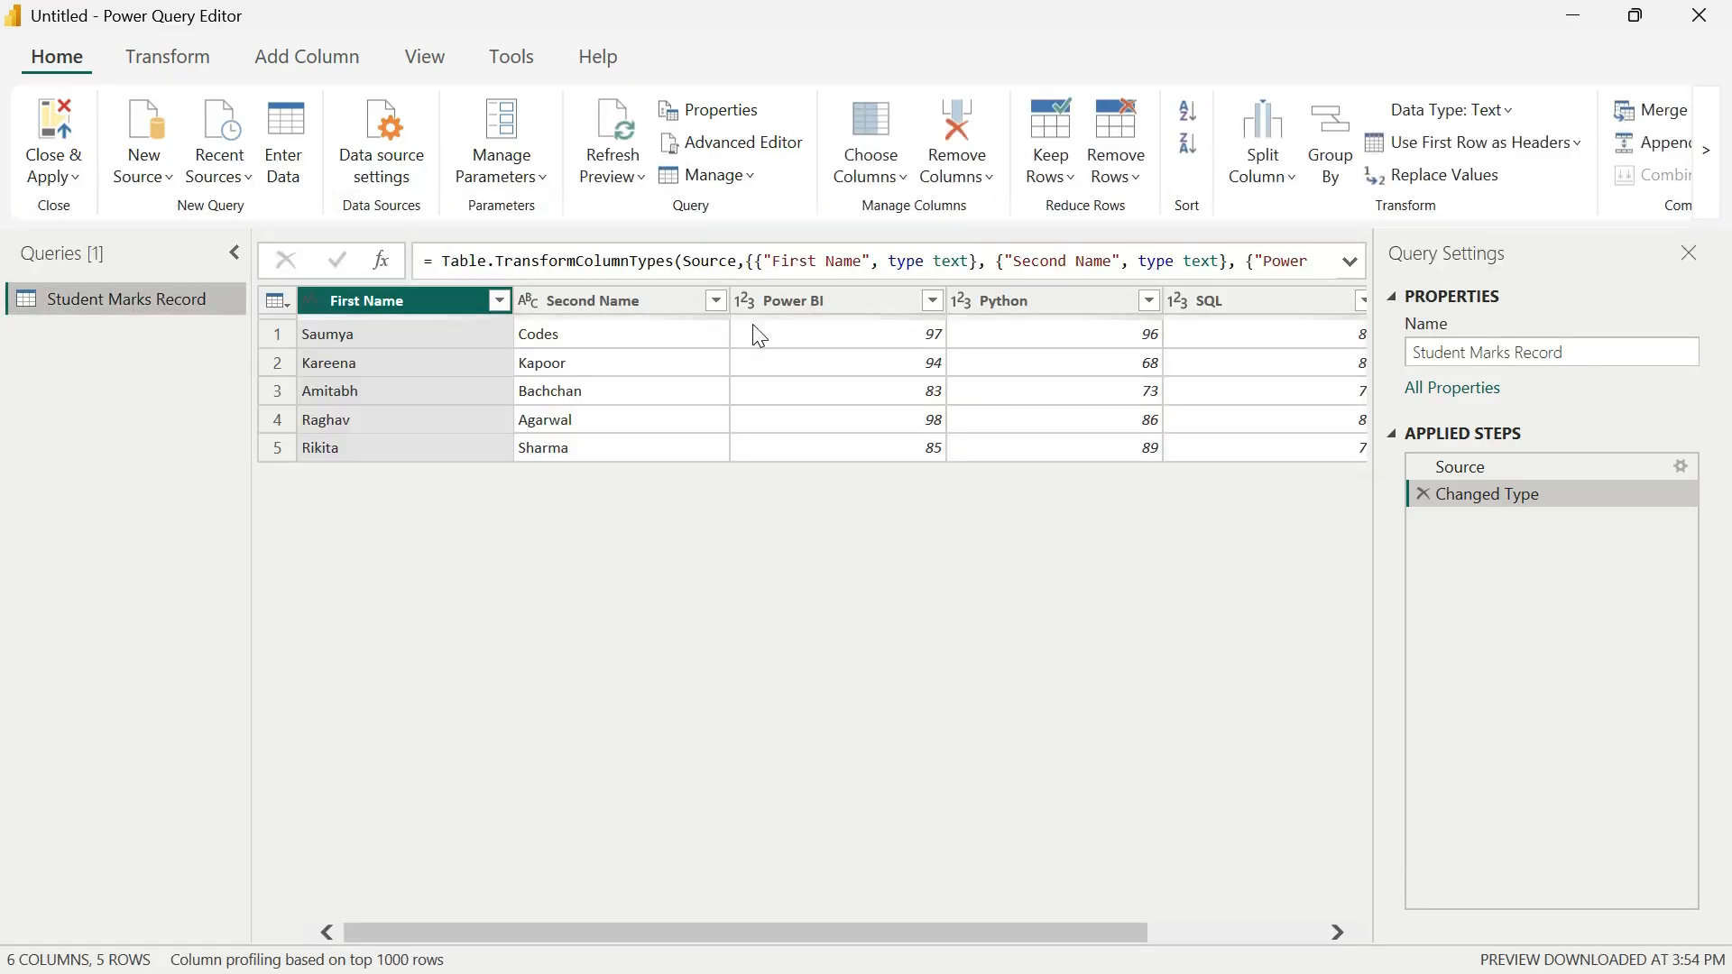
pyautogui.moveTo(883, 933); pyautogui.dragTo(1082, 911)
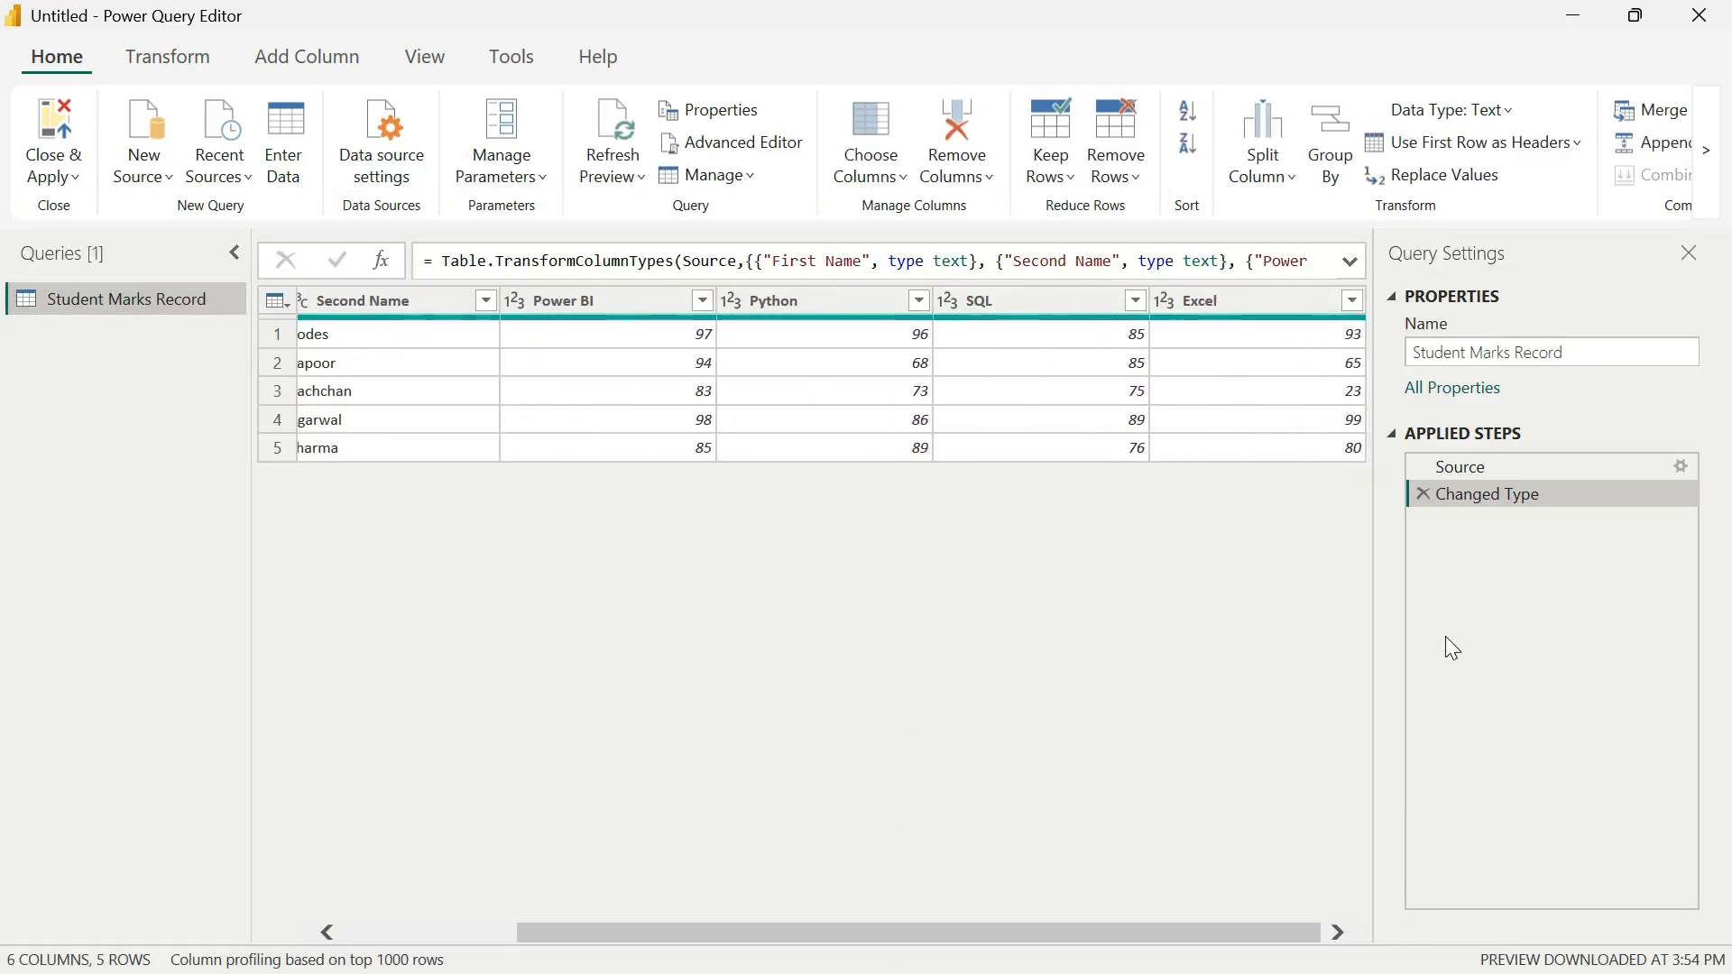
pyautogui.click(1423, 494)
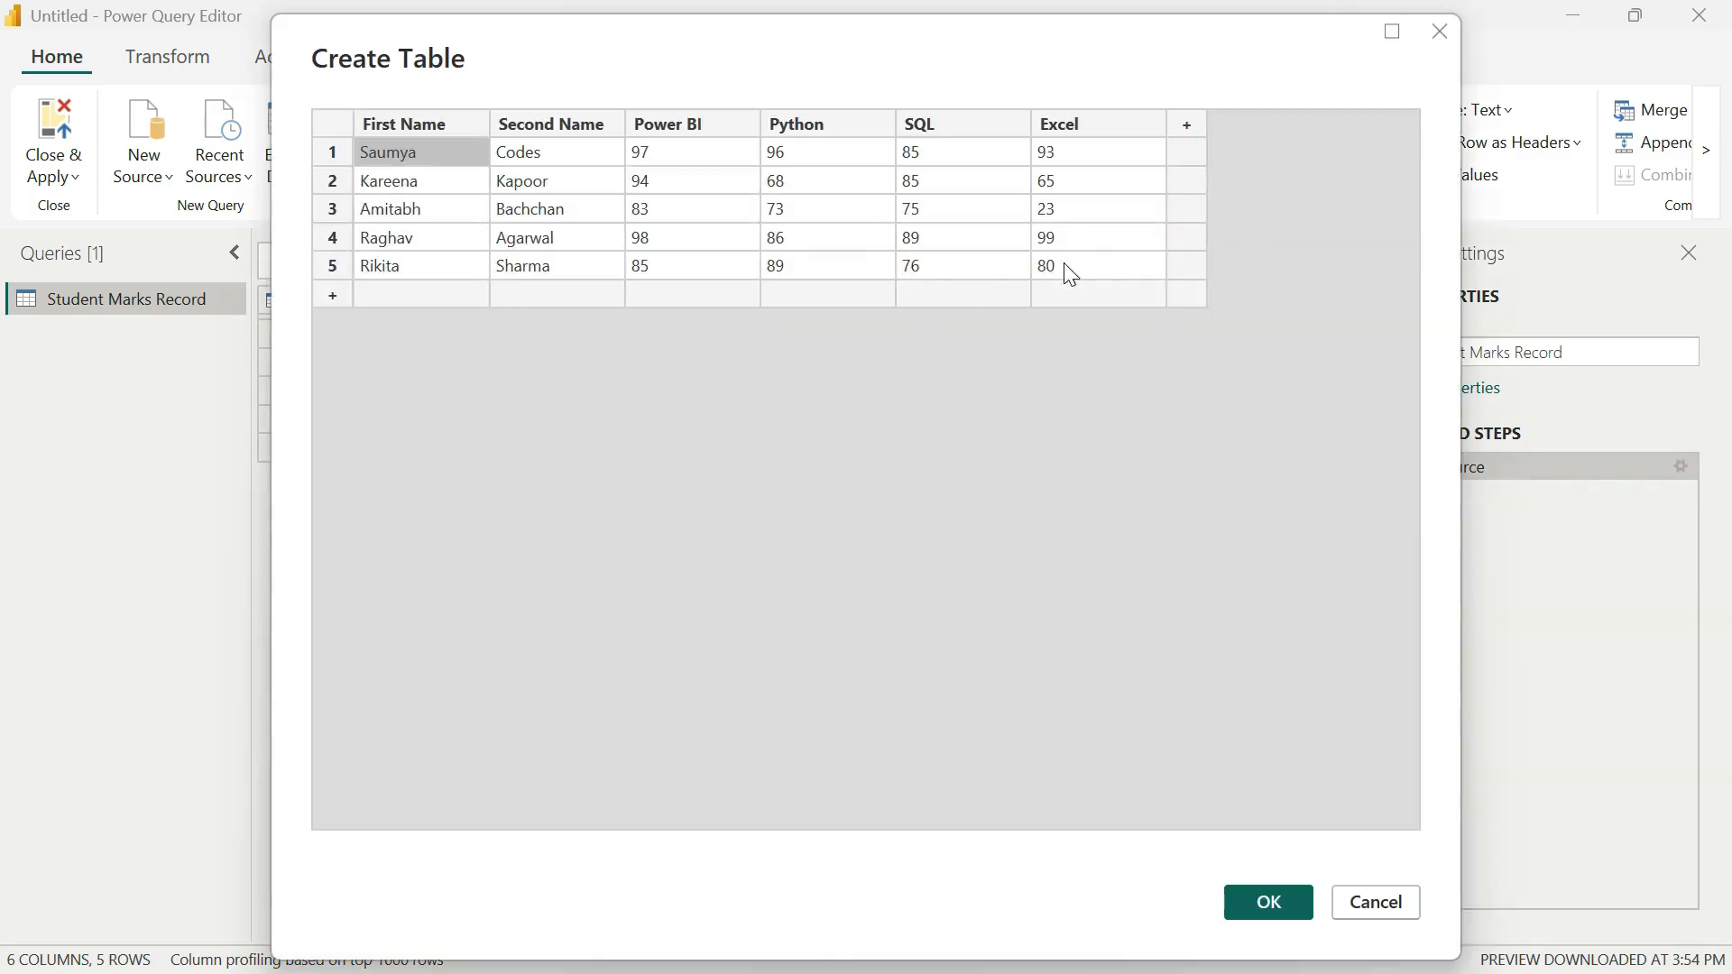
# Step: In the Source step's table, set row 5's Excel mark to 80.5 and row 3's SQL mark to 75.5
pyautogui.click(1082, 259)
pyautogui.click(1082, 259)
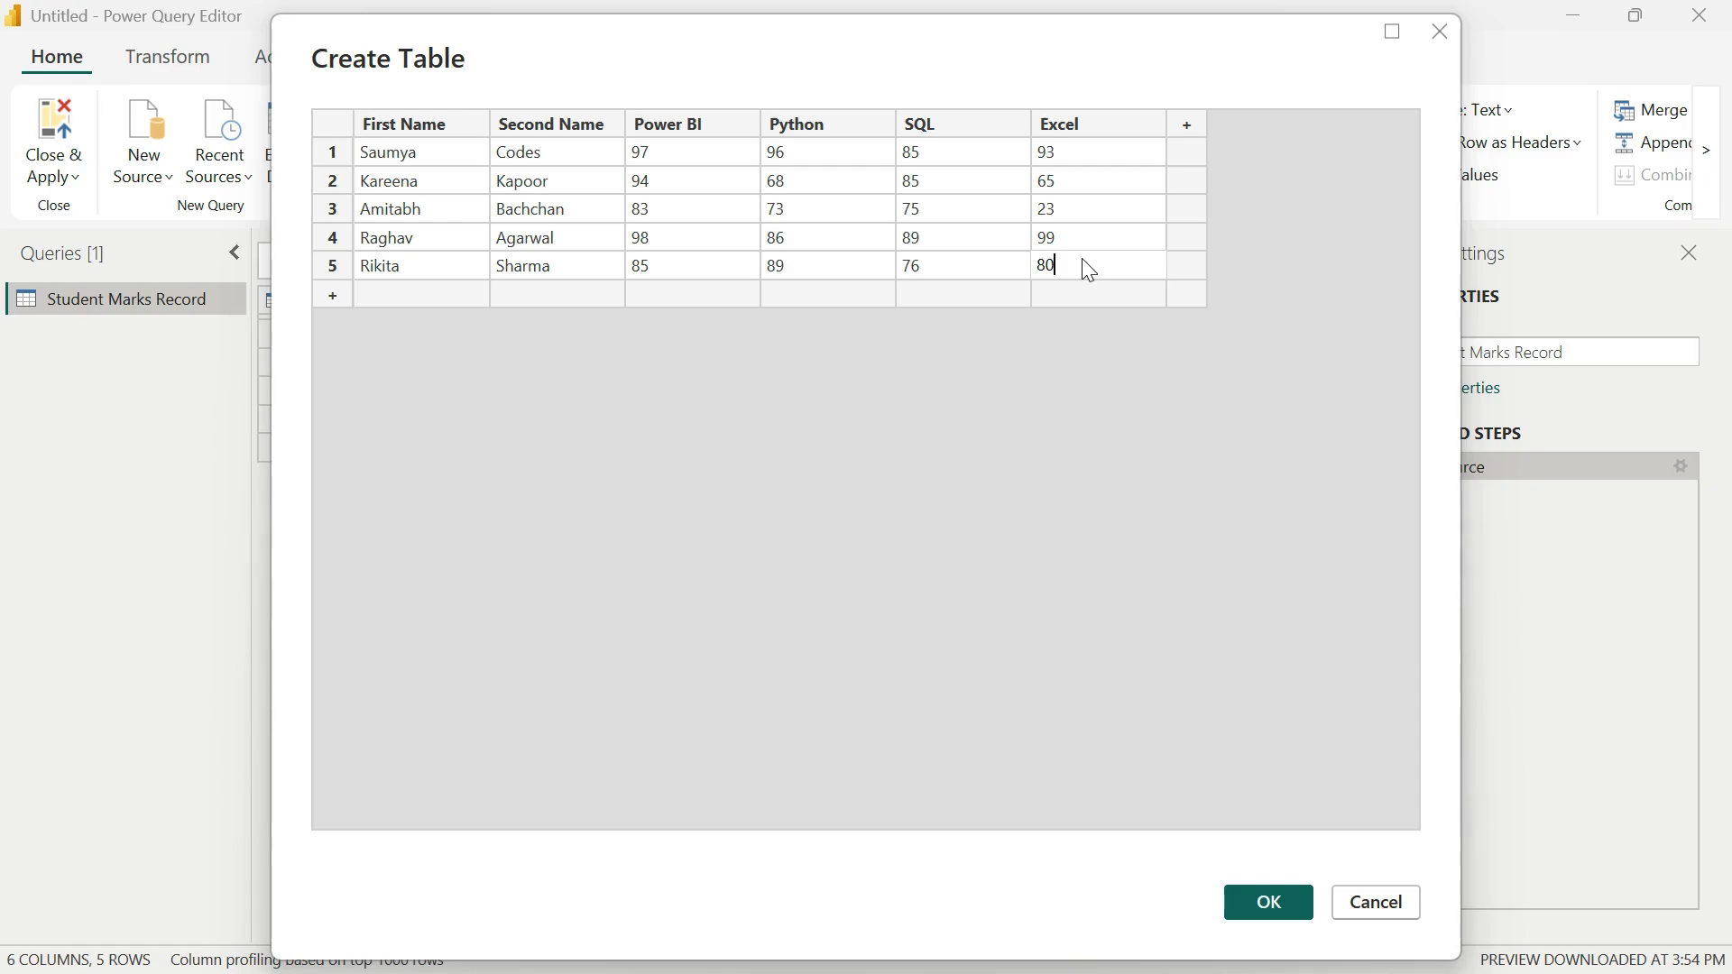
pyautogui.write('.5')
pyautogui.click(963, 215)
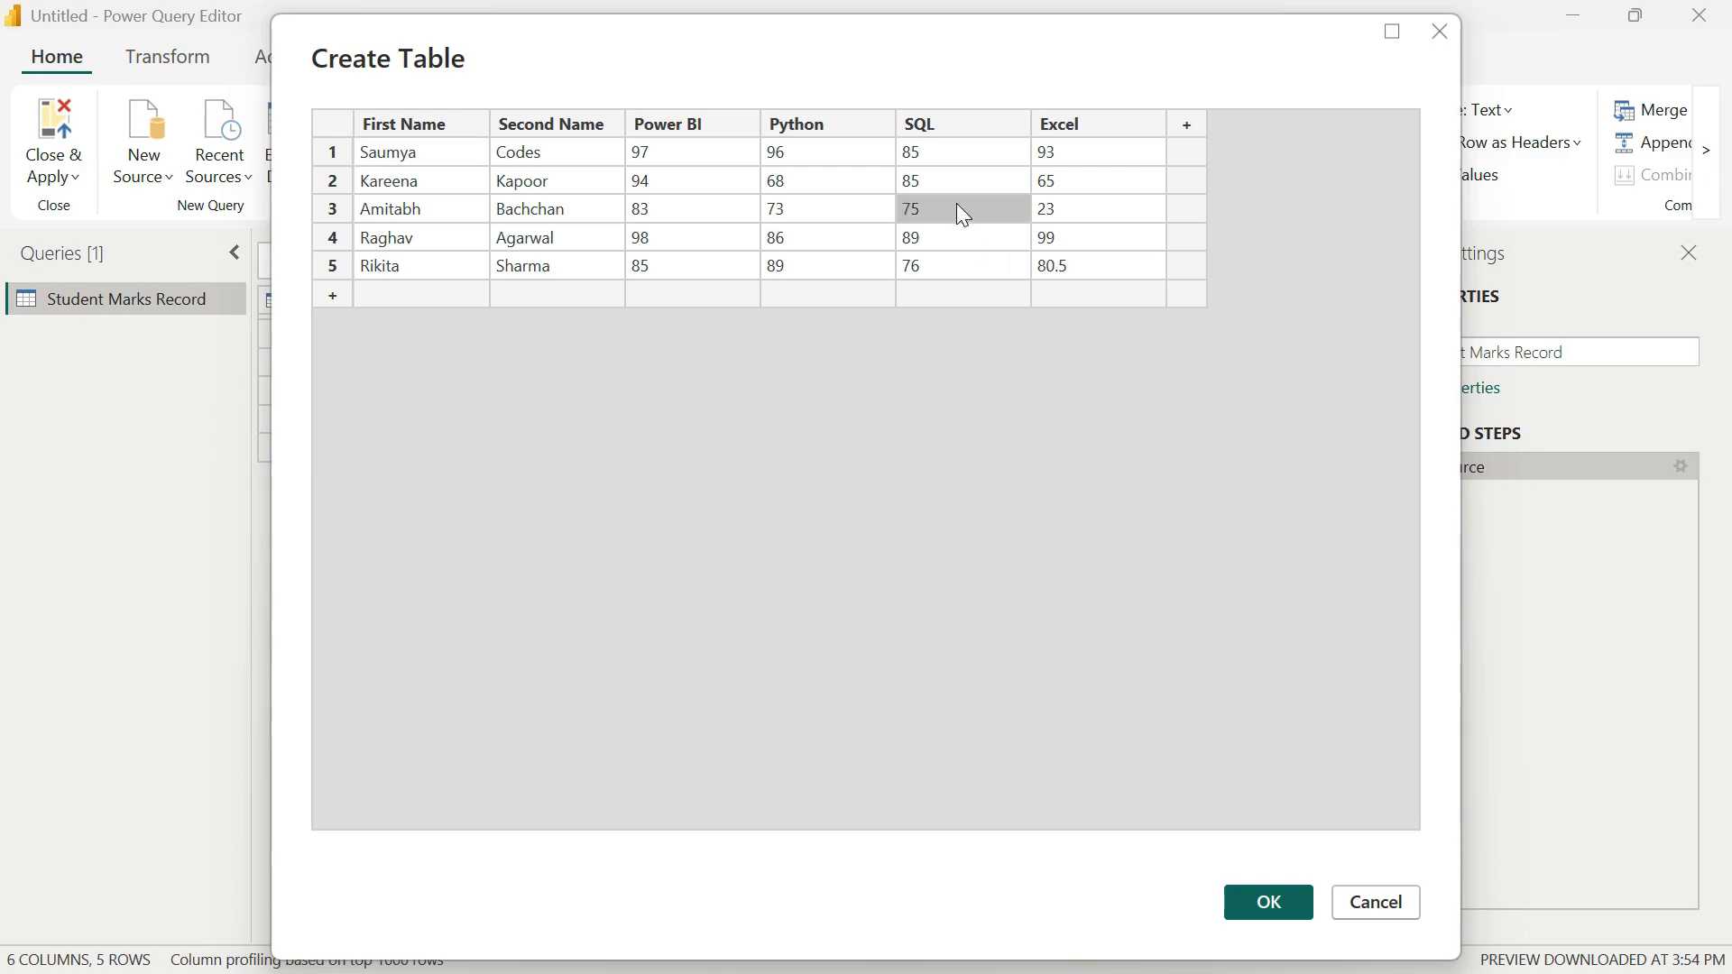
pyautogui.click(963, 214)
pyautogui.click(964, 215)
pyautogui.write('.8')
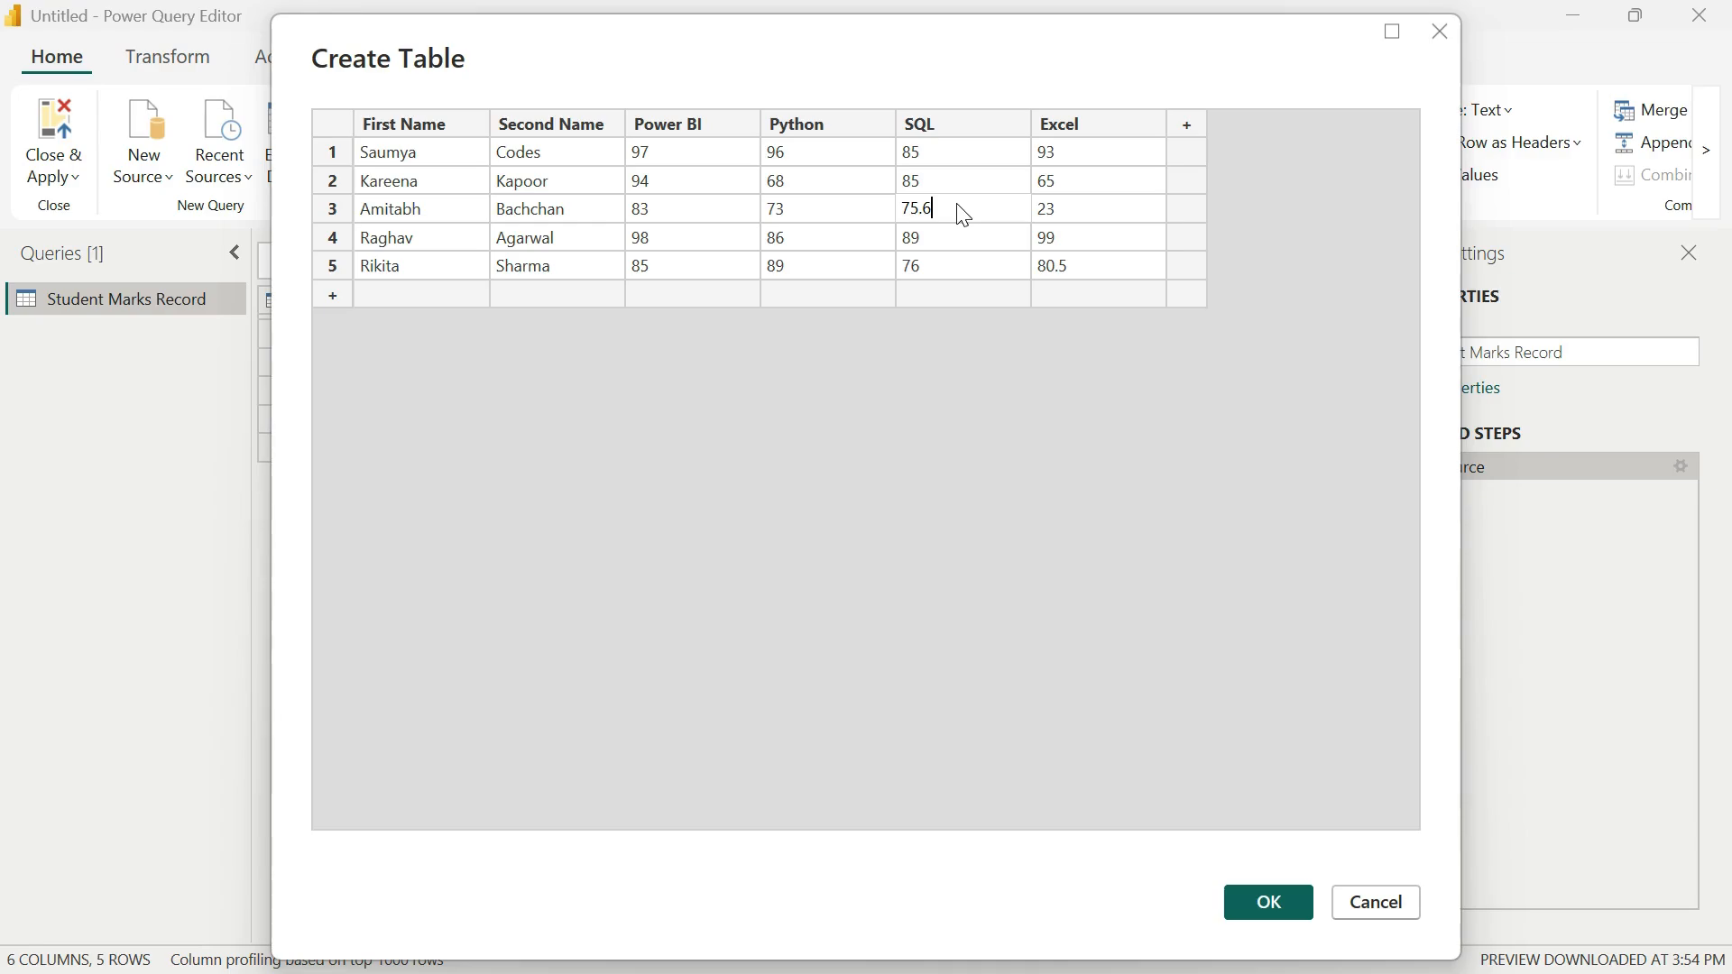
pyautogui.press('BackSpace')
pyautogui.write('5')
# Step: Set row 2's Python mark to 68.5 and row 5's Power BI mark to 85.5, and apply the table edits
pyautogui.click(835, 190)
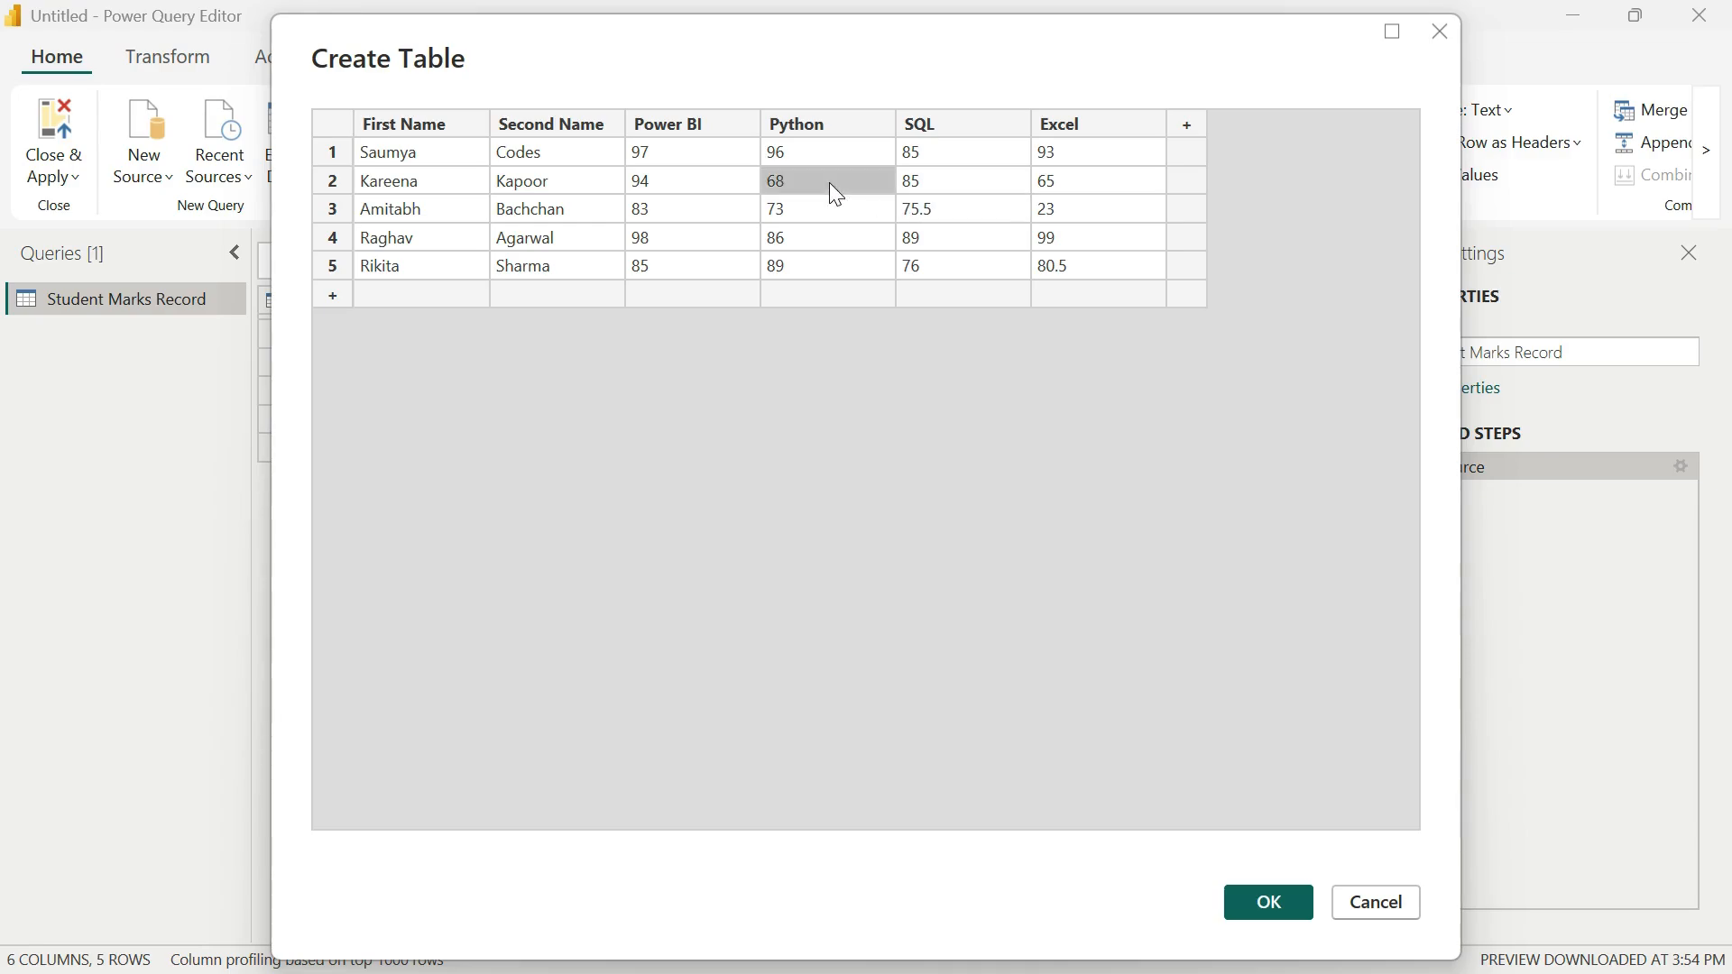
pyautogui.click(837, 194)
pyautogui.click(835, 192)
pyautogui.write('.5')
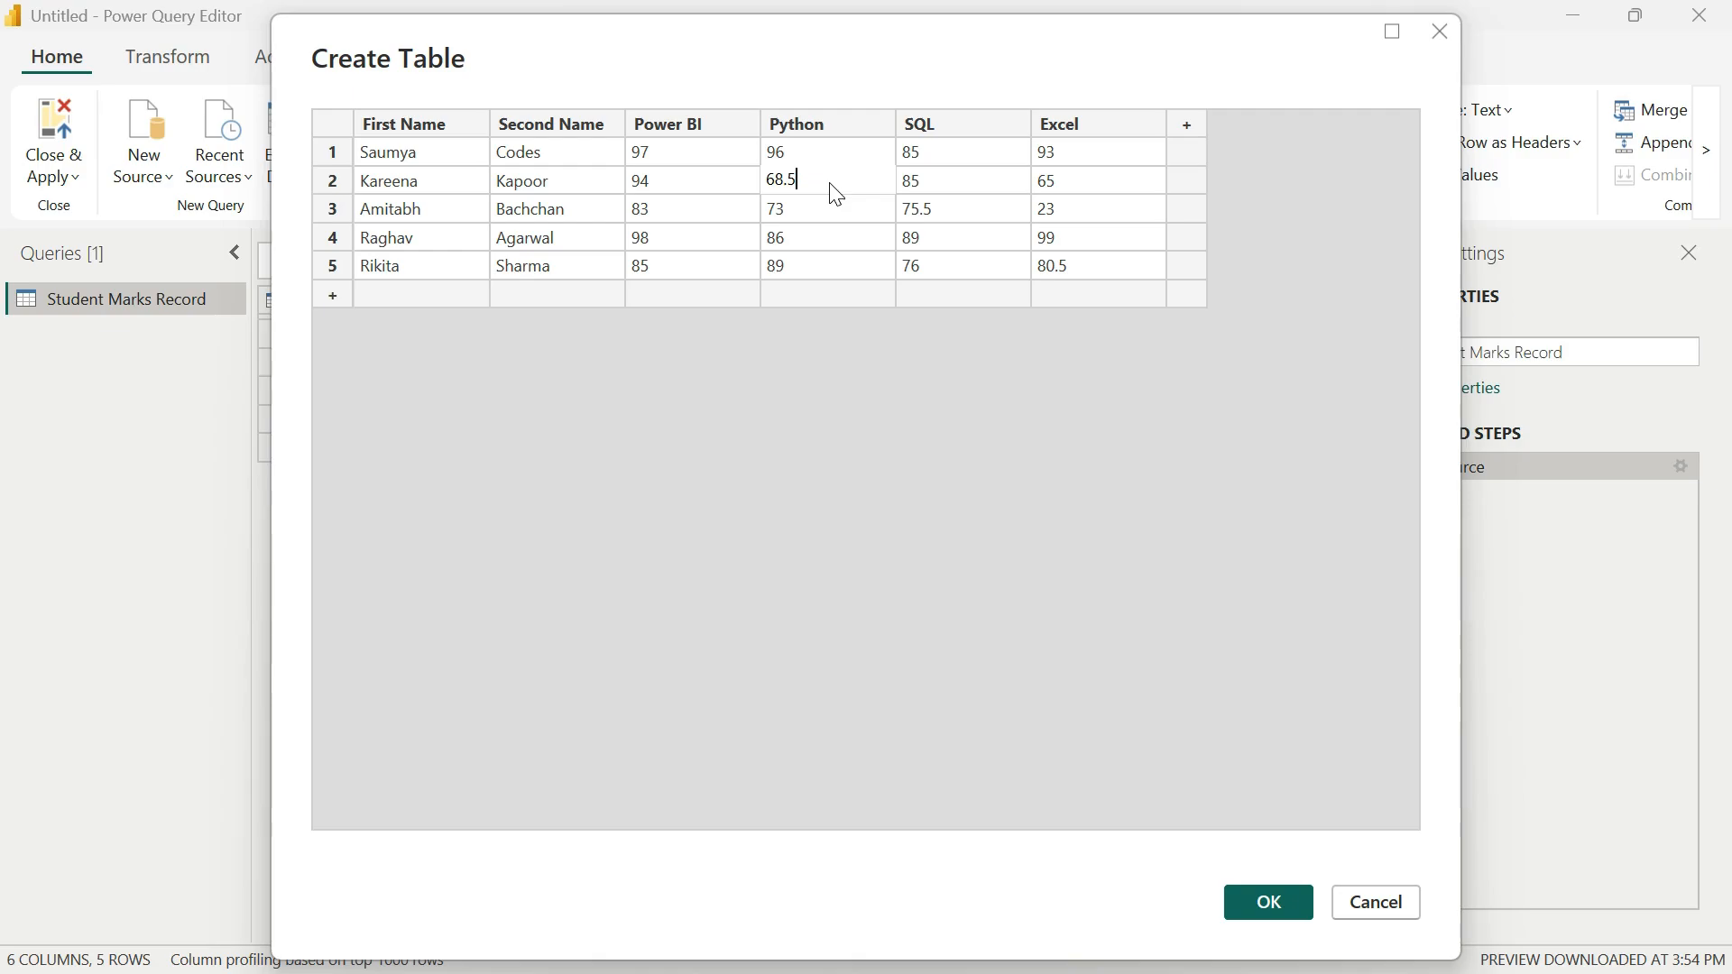
pyautogui.doubleClick(667, 258)
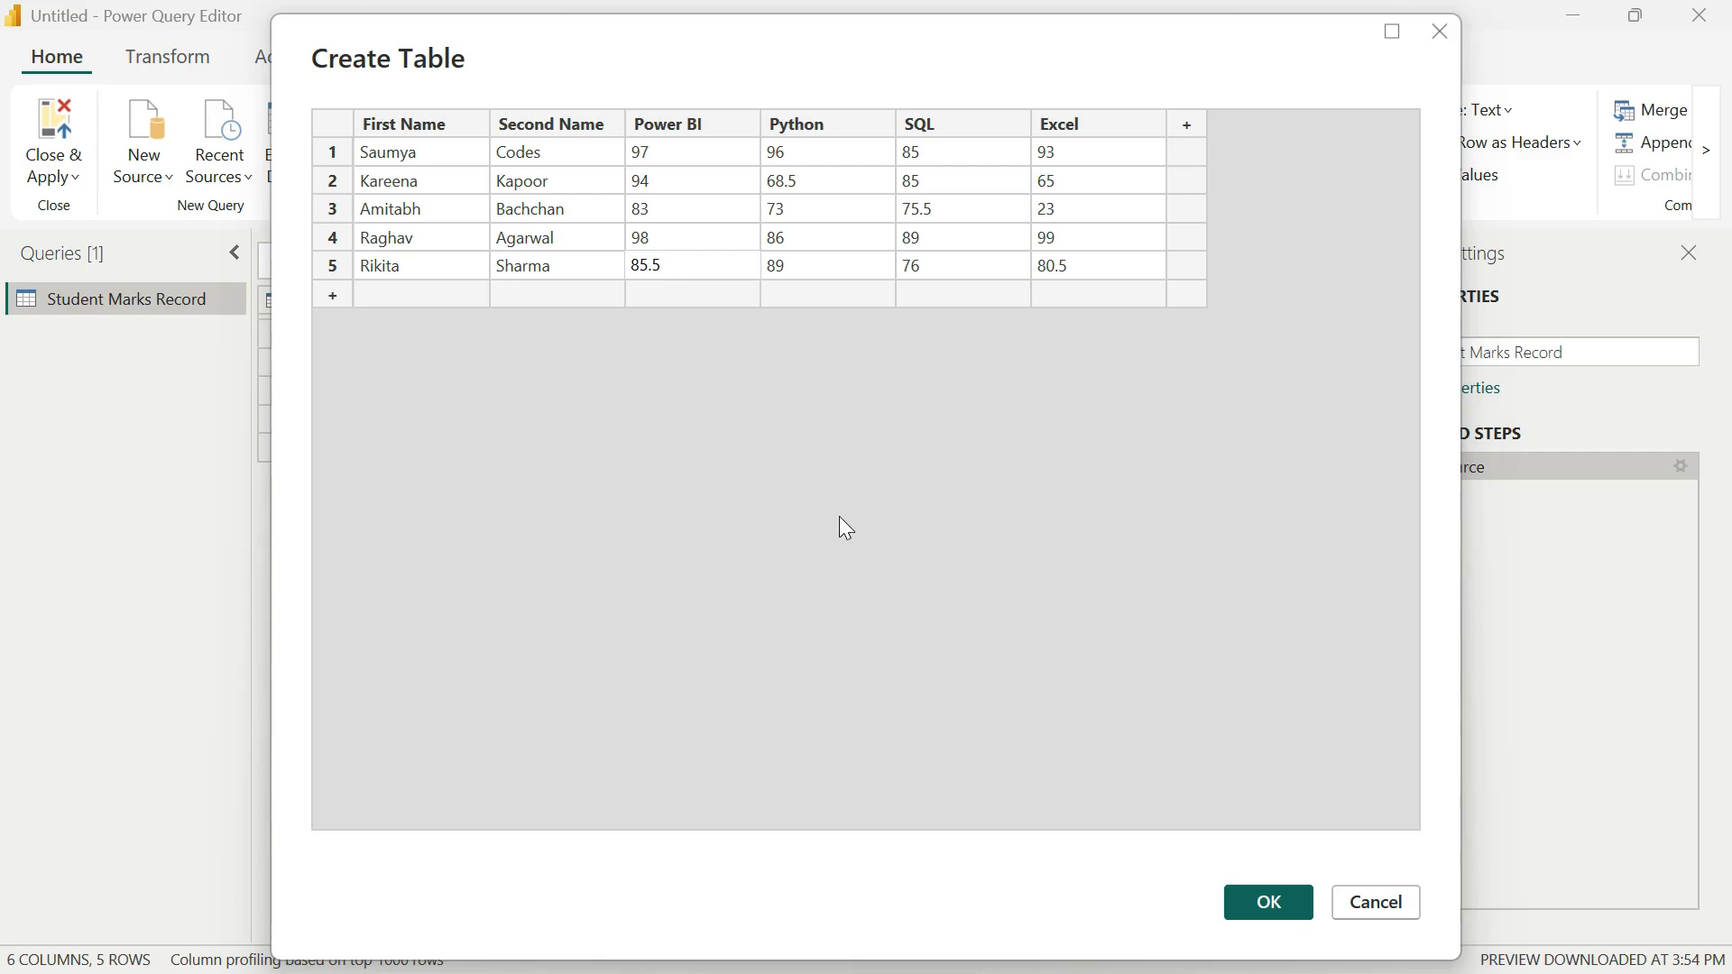
pyautogui.write('.5')
pyautogui.click(1260, 910)
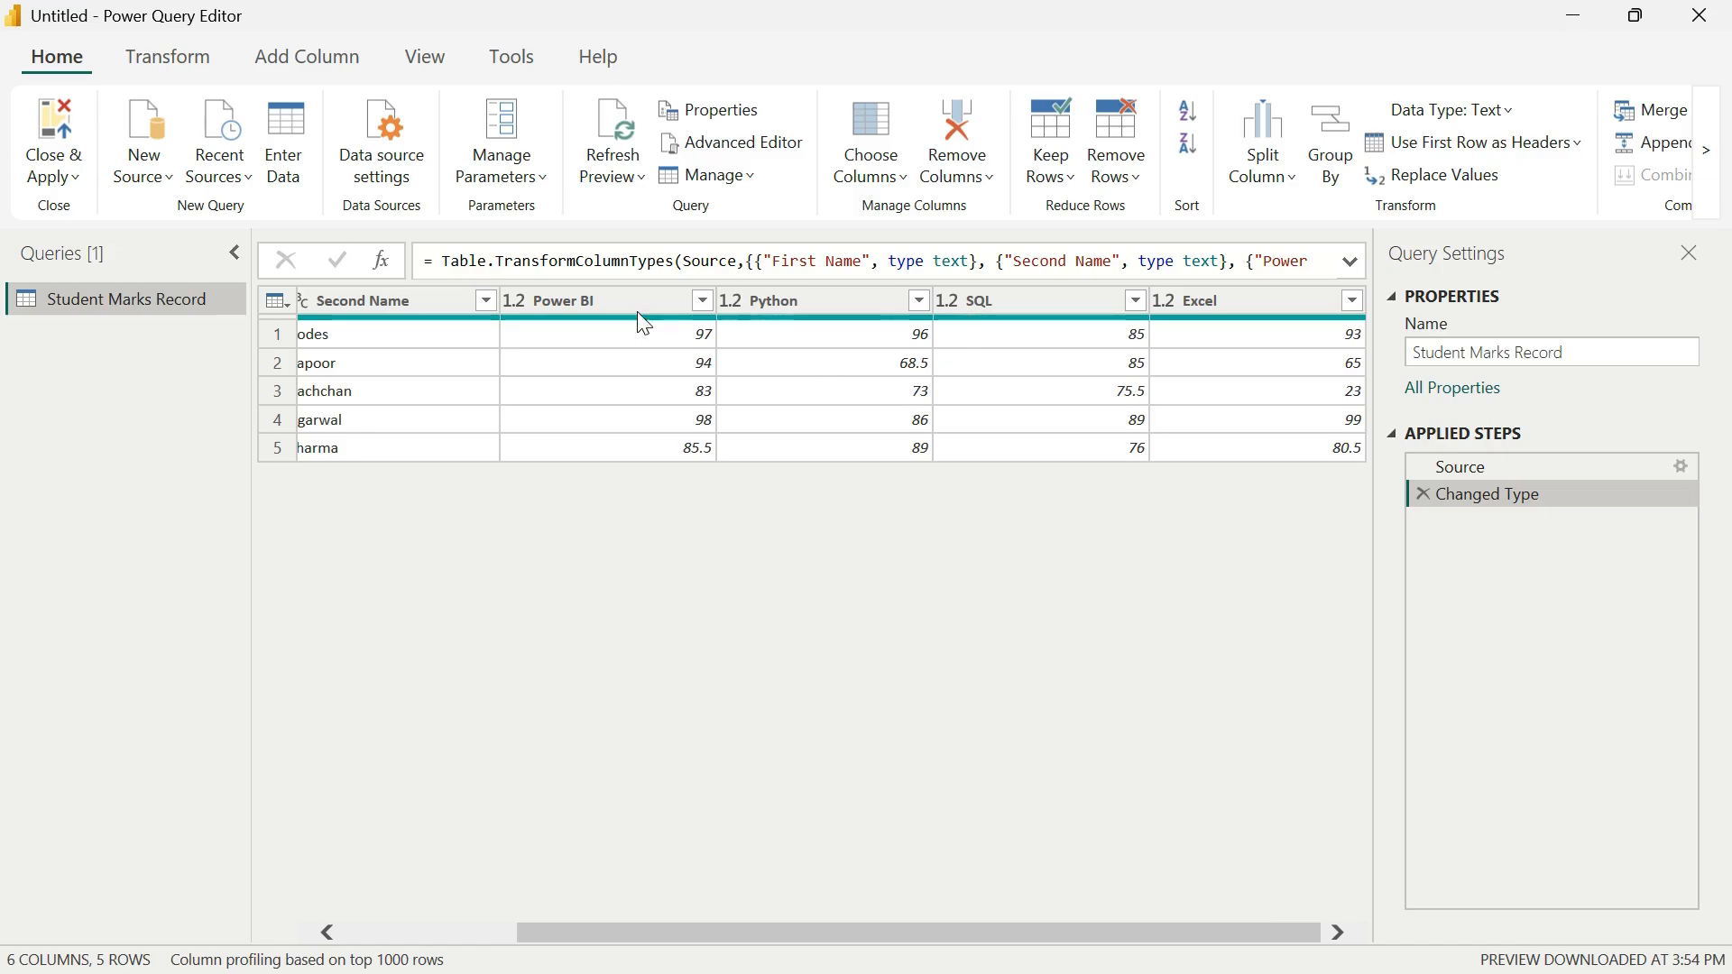
# Step: Reopen the Source step's table for editing and enter the new student's first and second names in row 6
pyautogui.moveTo(987, 938); pyautogui.dragTo(684, 947)
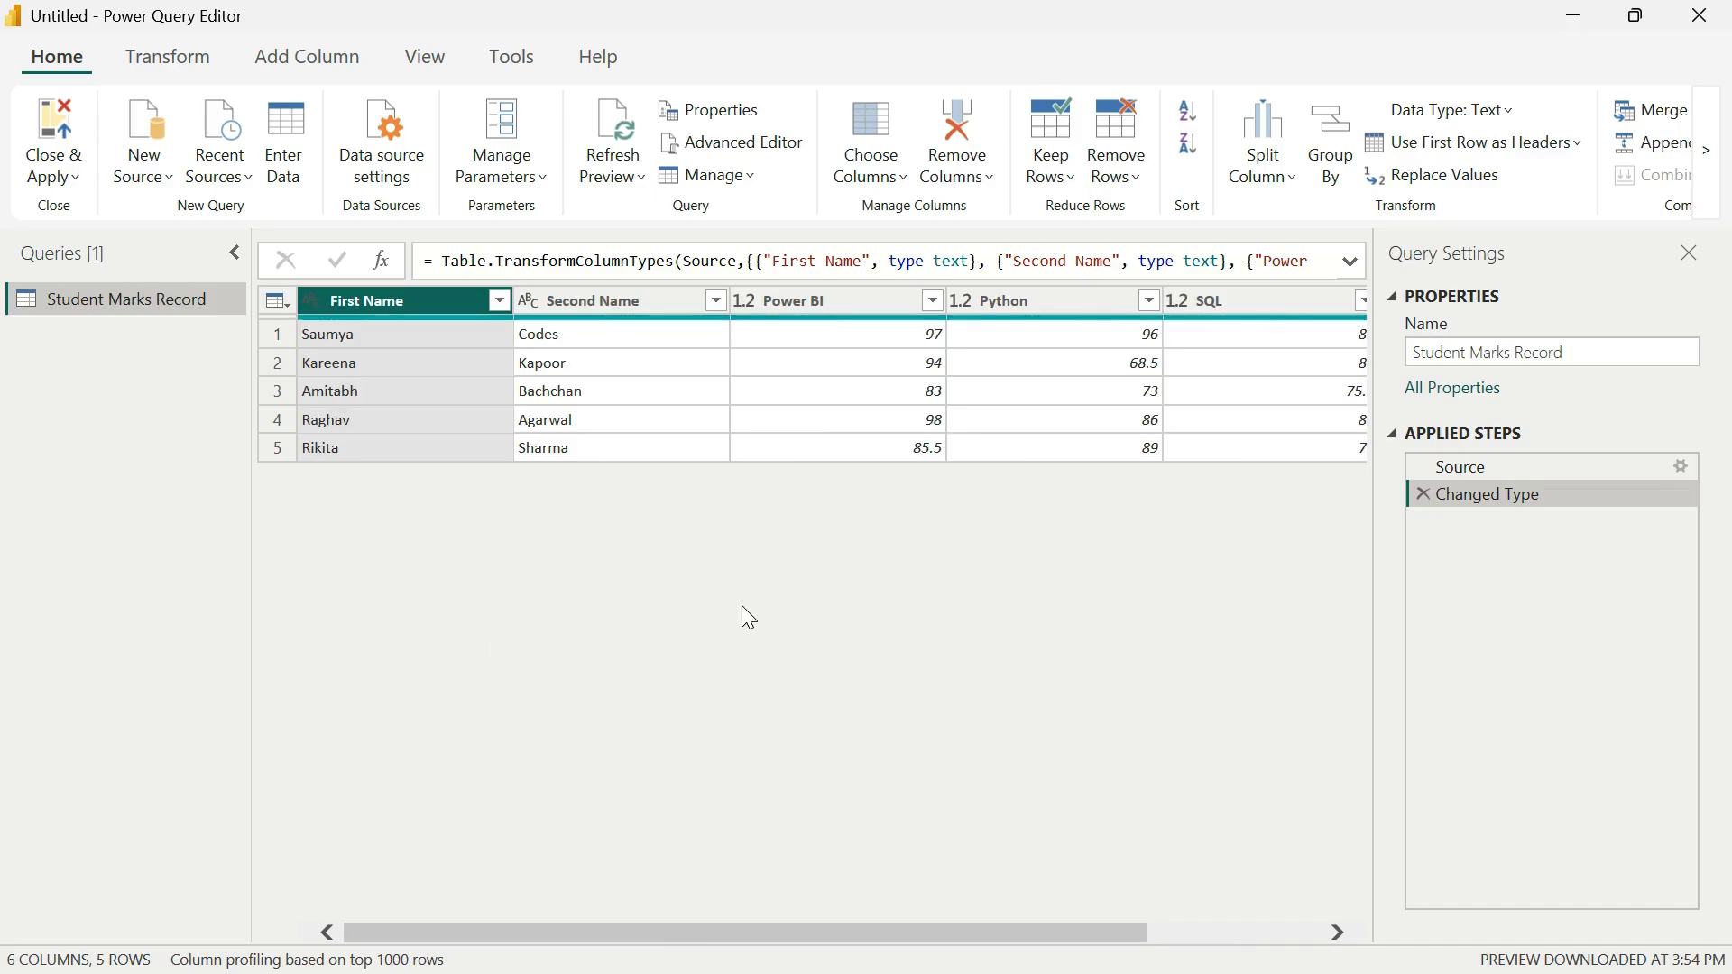
pyautogui.click(1680, 465)
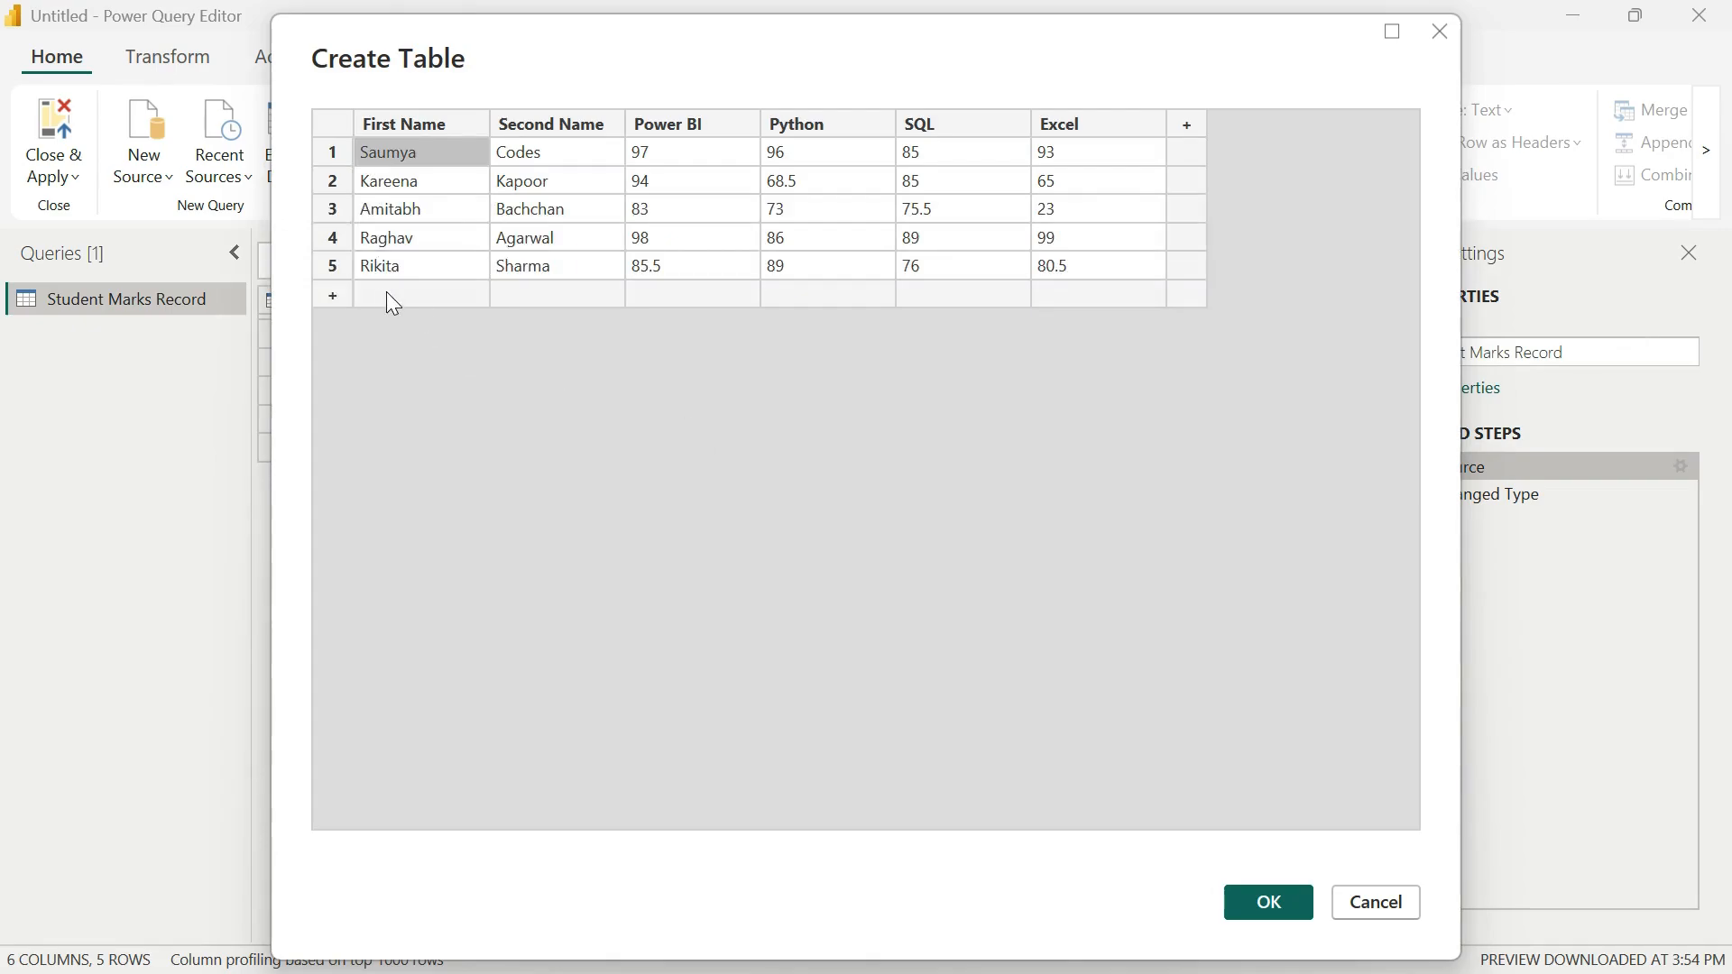
pyautogui.click(376, 289)
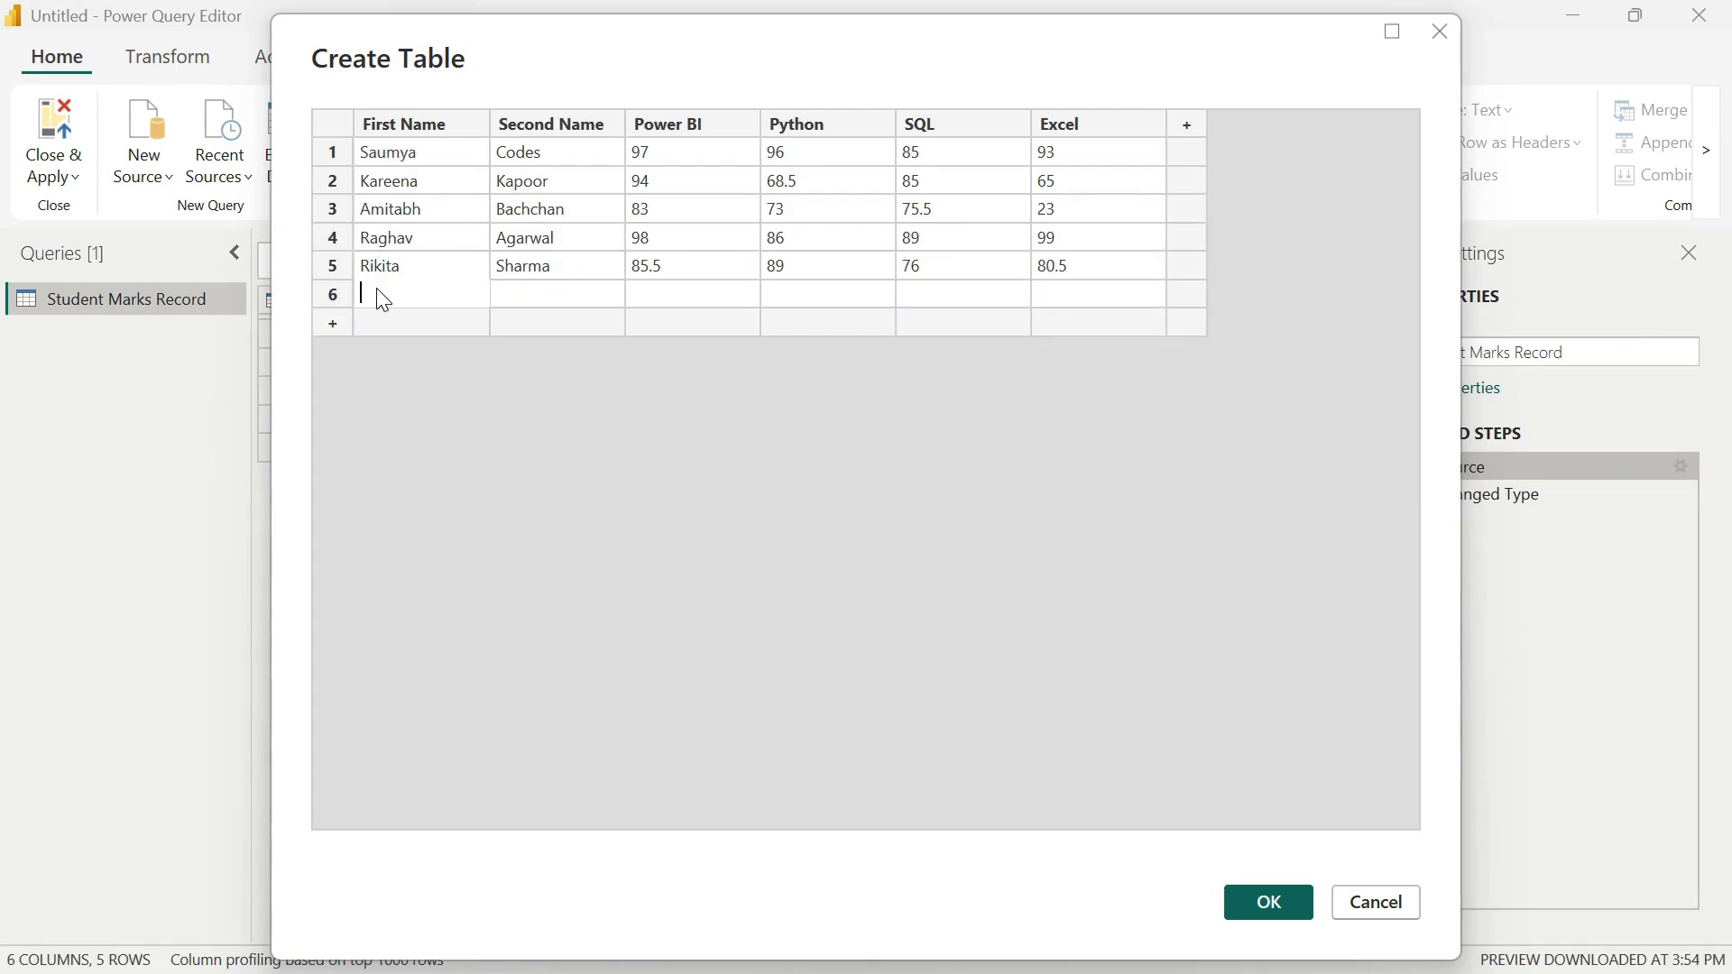
pyautogui.write('A')
pyautogui.press('BackSpace')
pyautogui.write('Karishma')
pyautogui.press('BackSpace')
pyautogui.press('BackSpace')
pyautogui.press('BackSpace')
pyautogui.press('BackSpace')
pyautogui.press('BackSpace')
pyautogui.press('BackSpace')
pyautogui.write('rishma')
pyautogui.press('Tab')
pyautogui.write('Kapoor')
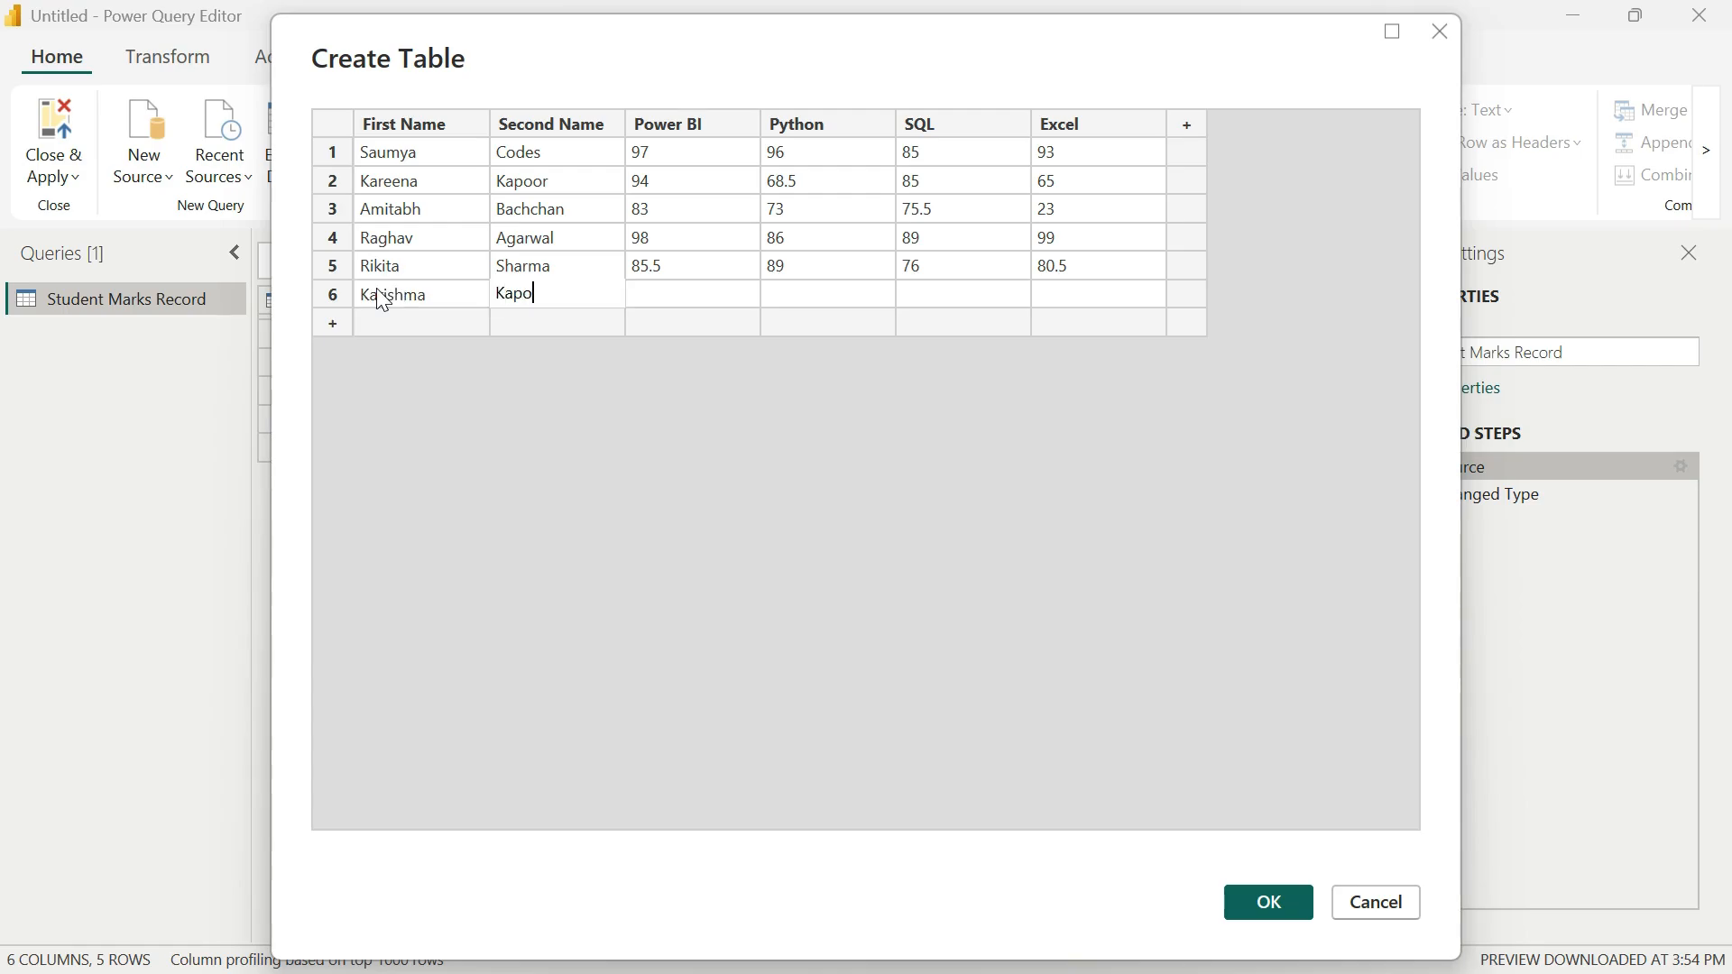
pyautogui.press('Tab')
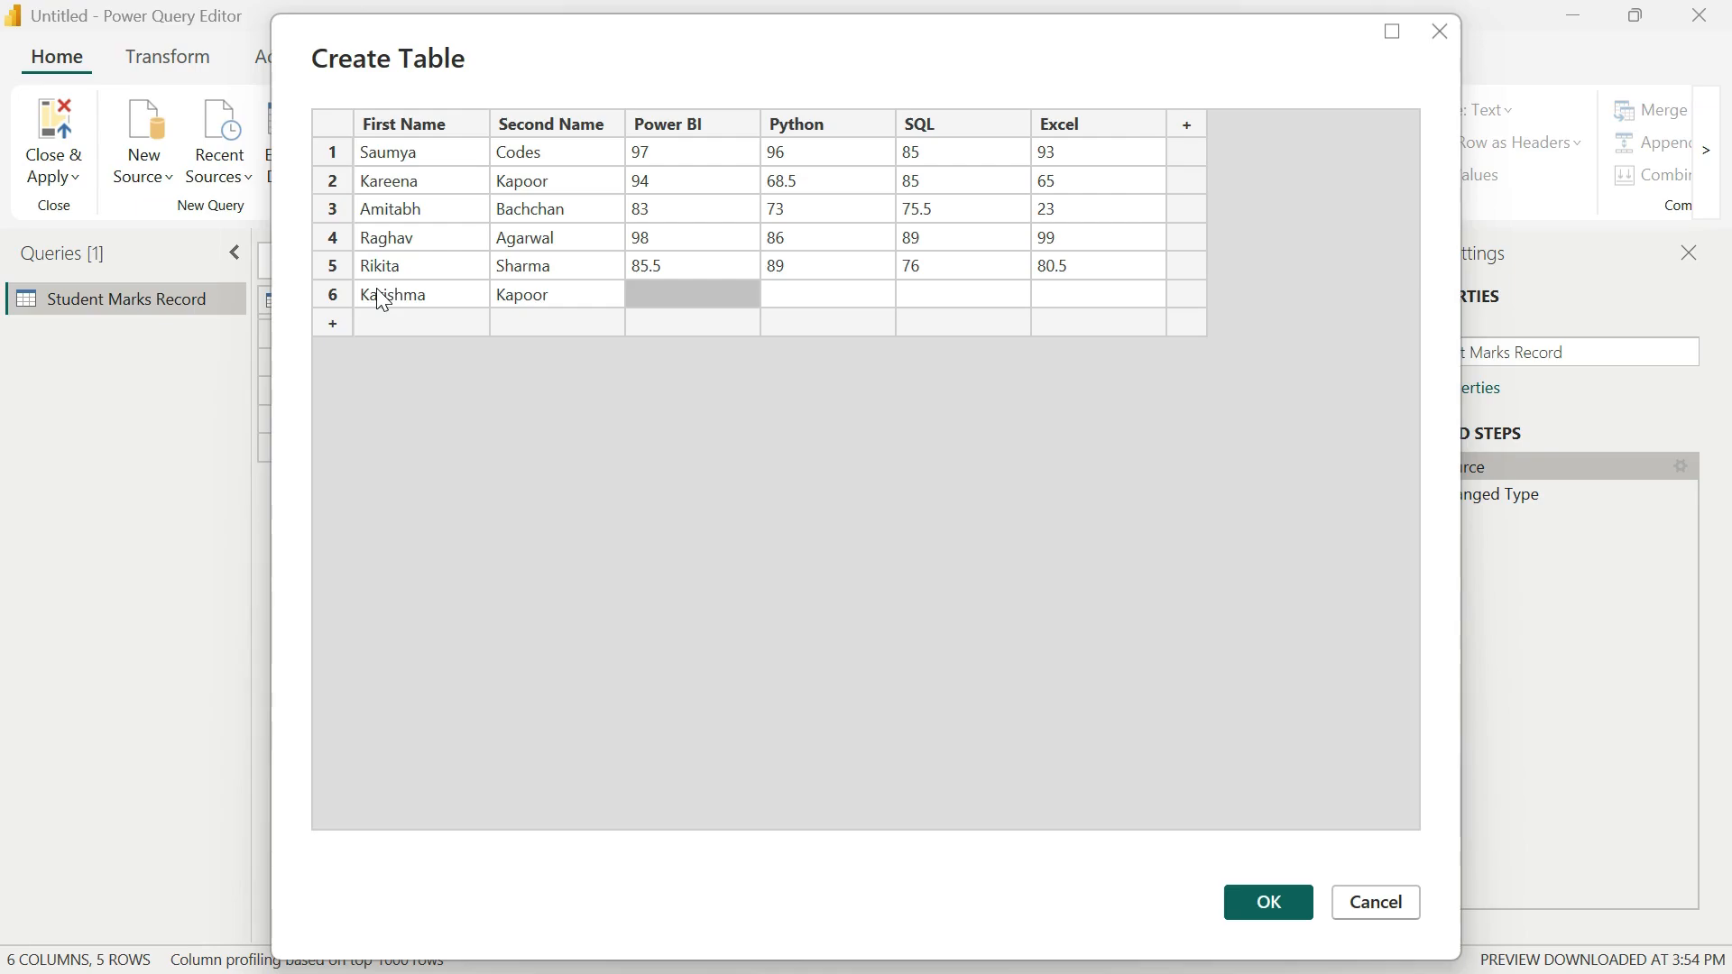
# Step: Enter the marks in row 6: Power BI 76, Python 78, SQL 77.5, Excel 99
pyautogui.write('76')
pyautogui.press('Tab')
pyautogui.write('7')
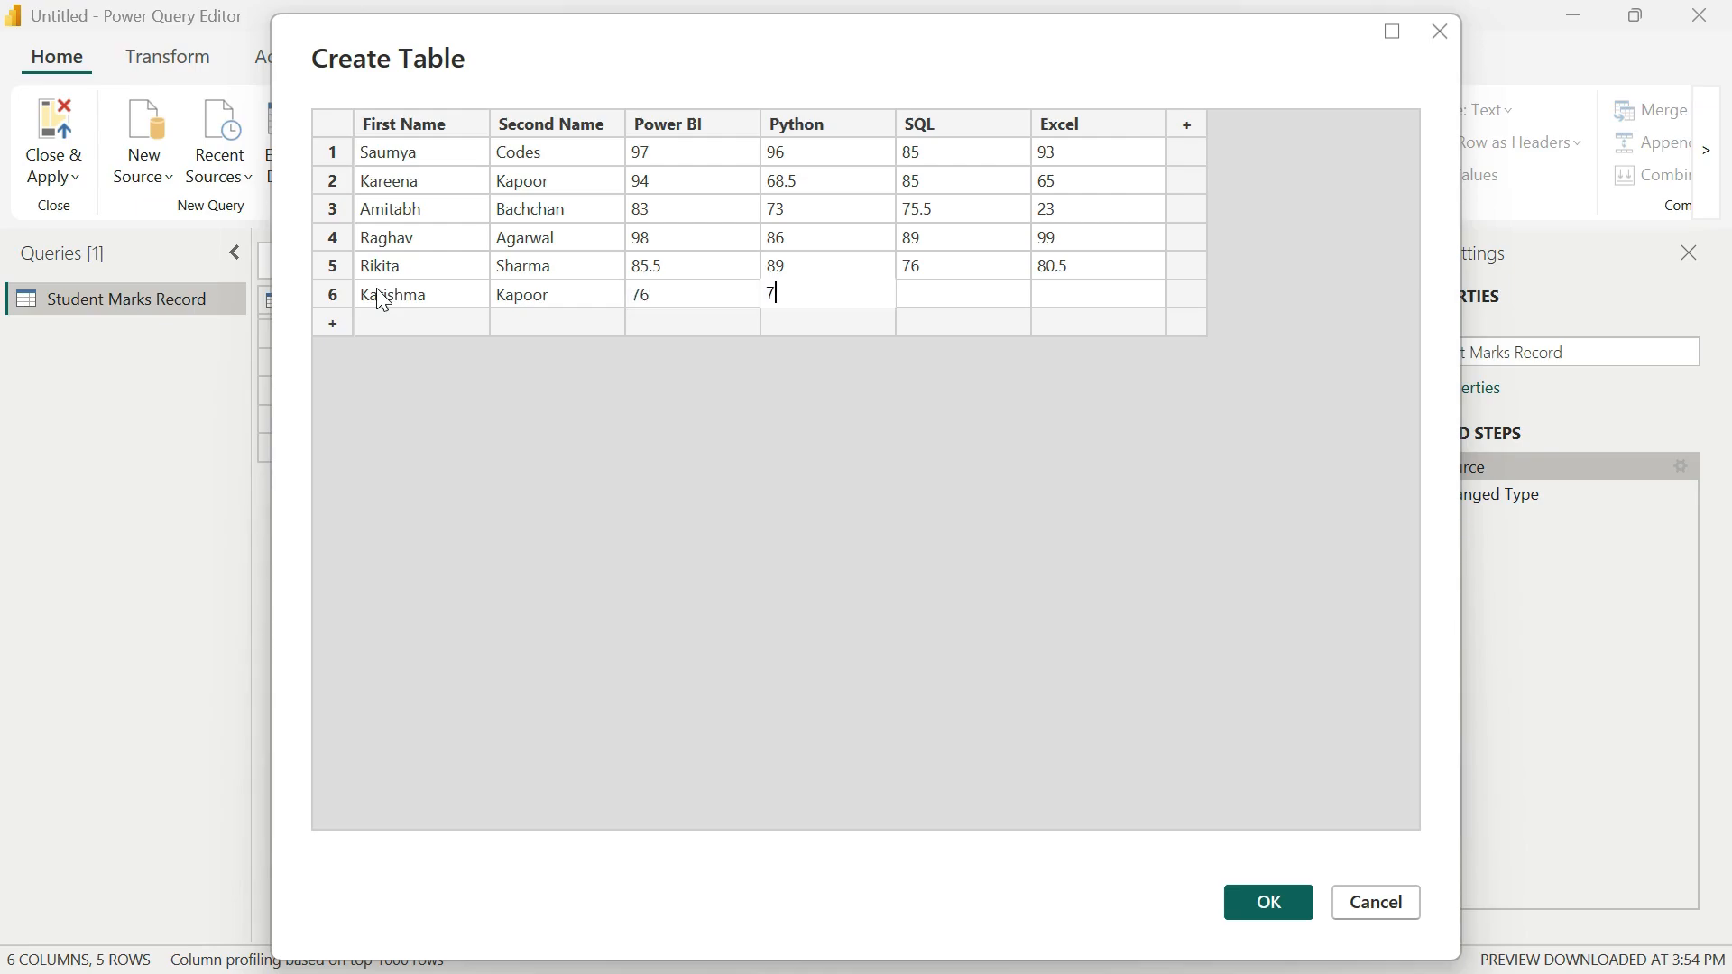
pyautogui.write('8')
pyautogui.press('Tab')
pyautogui.write('77.5')
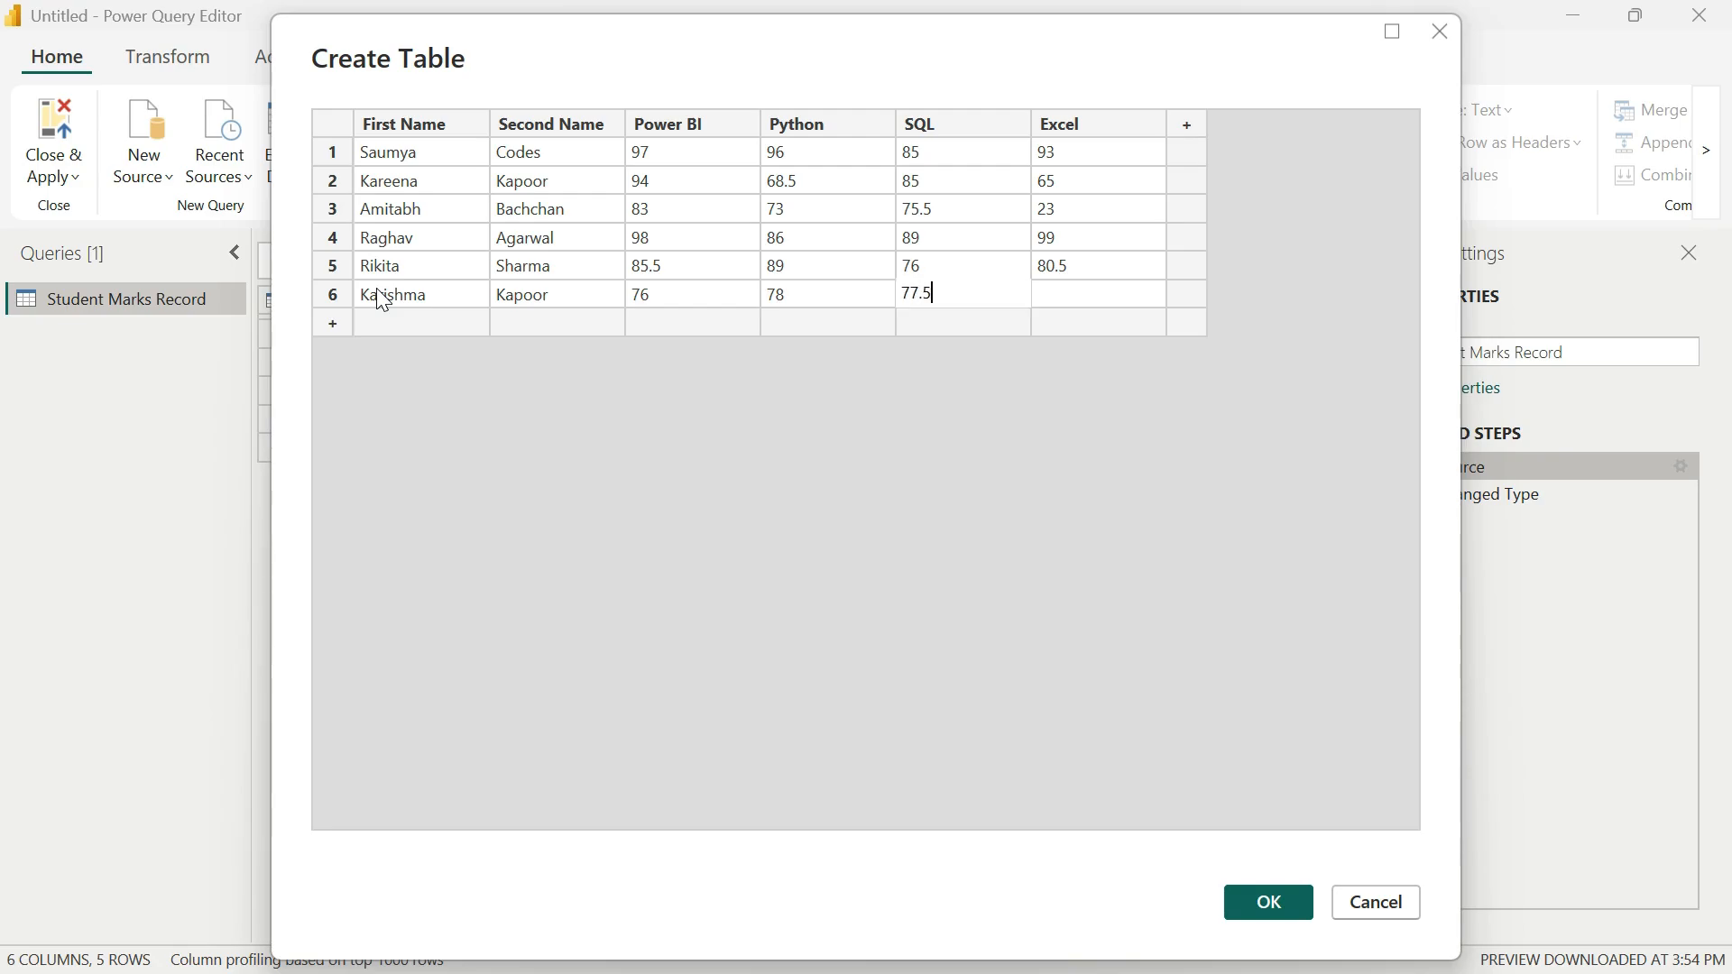
pyautogui.press('Return')
pyautogui.press('Tab')
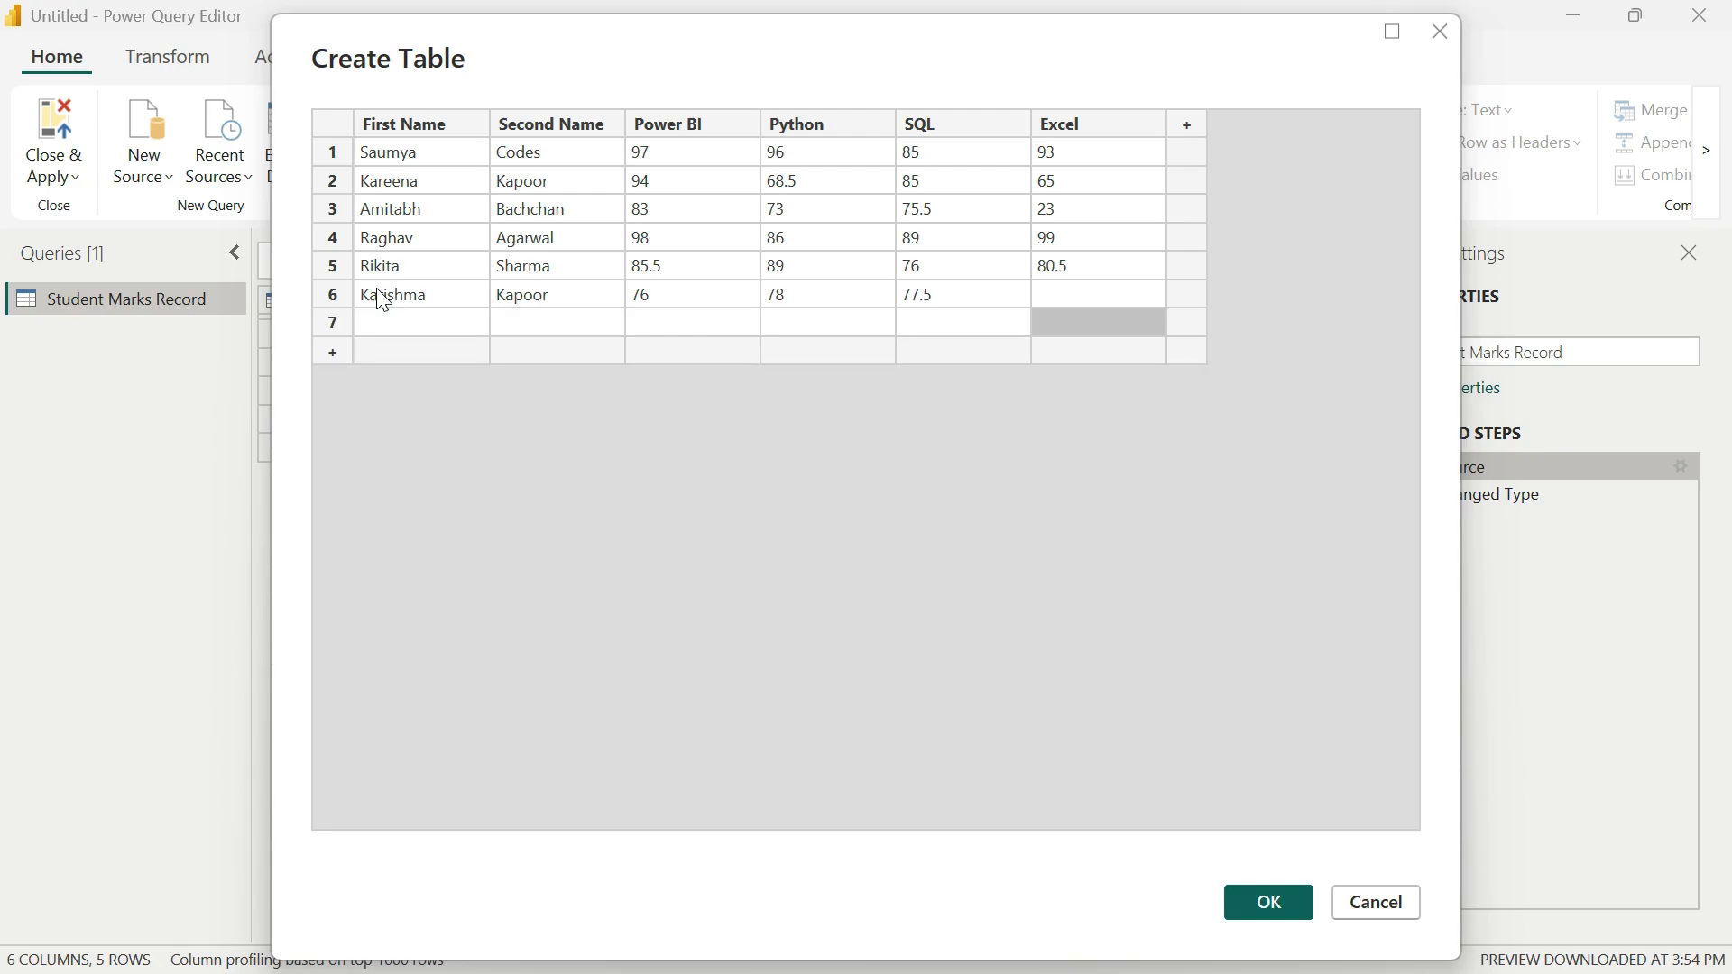
pyautogui.press('Up')
pyautogui.write('99')
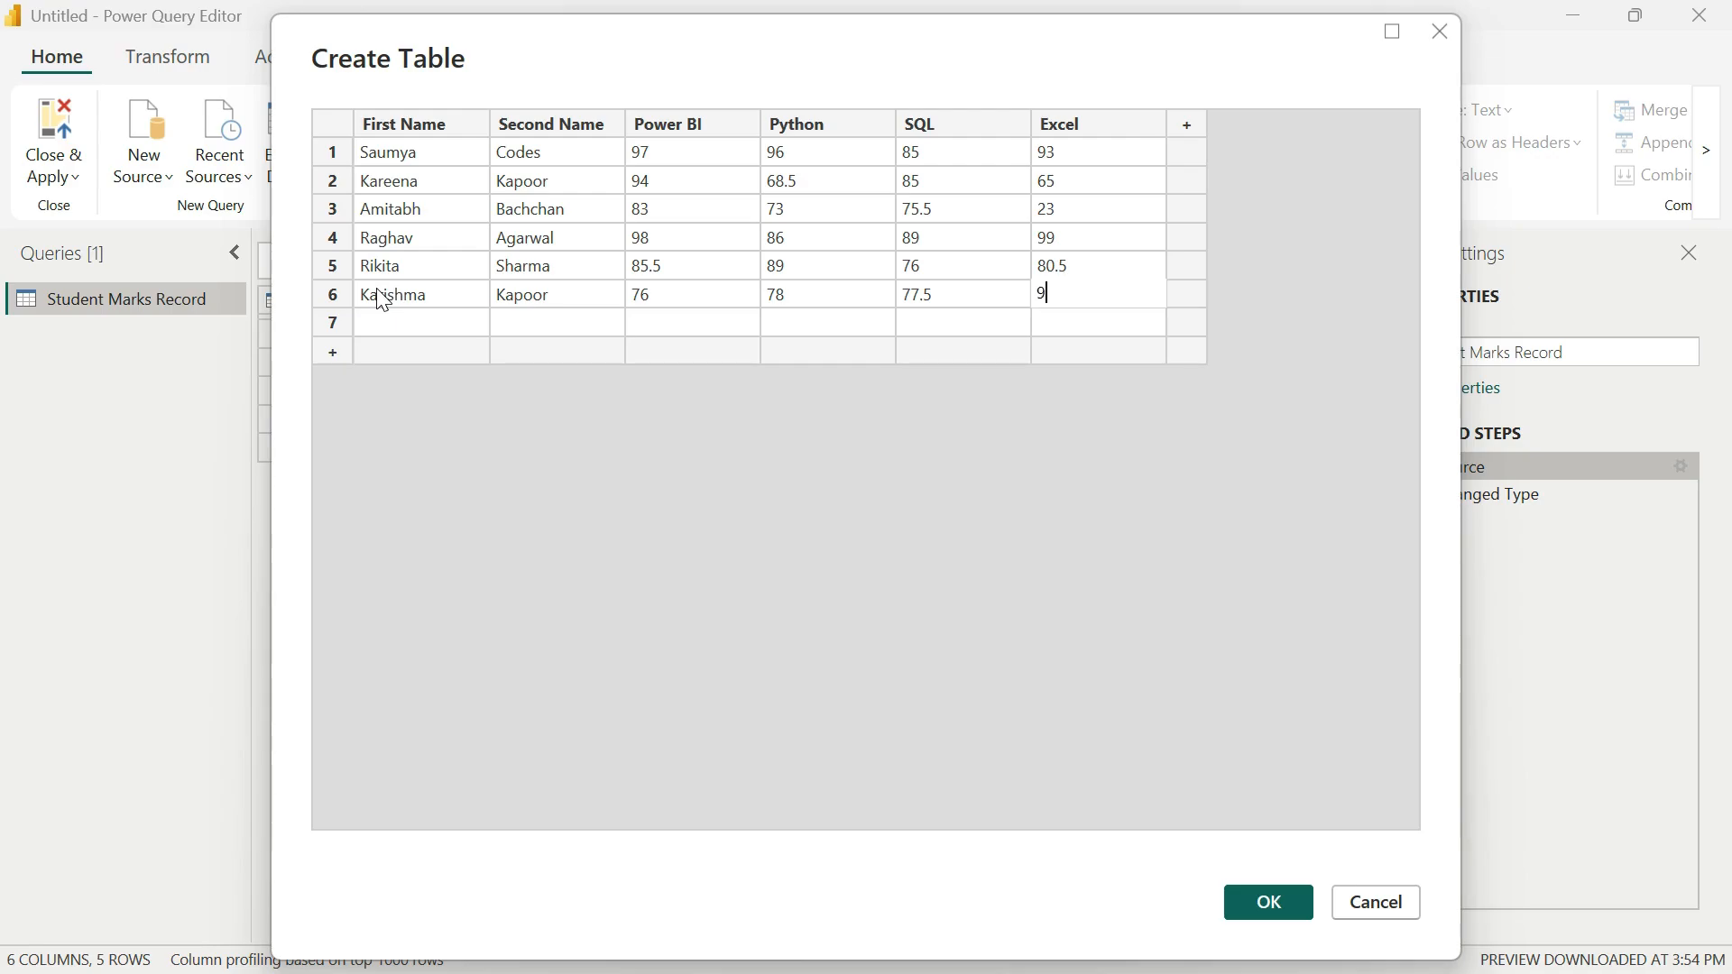
pyautogui.press('Return')
# Step: Enter another student's first and second names in row 7 of the table
pyautogui.press('Left')
pyautogui.press('Left')
pyautogui.press('Left')
pyautogui.press('Left')
pyautogui.press('Left')
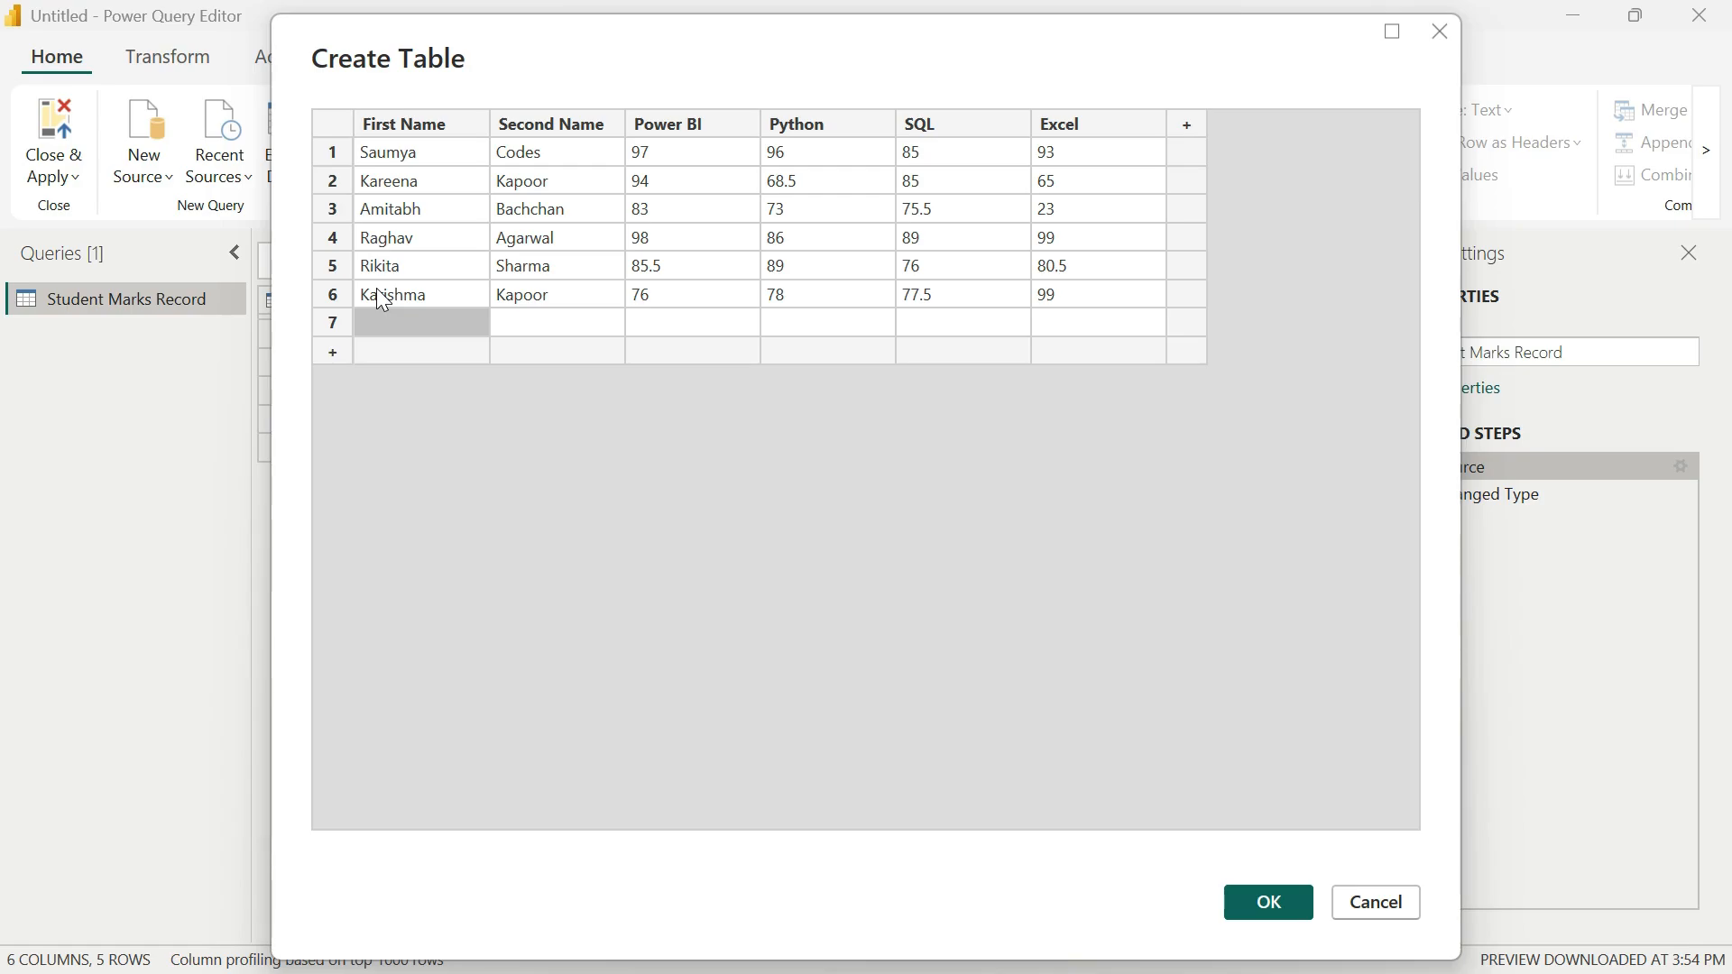
pyautogui.write('R')
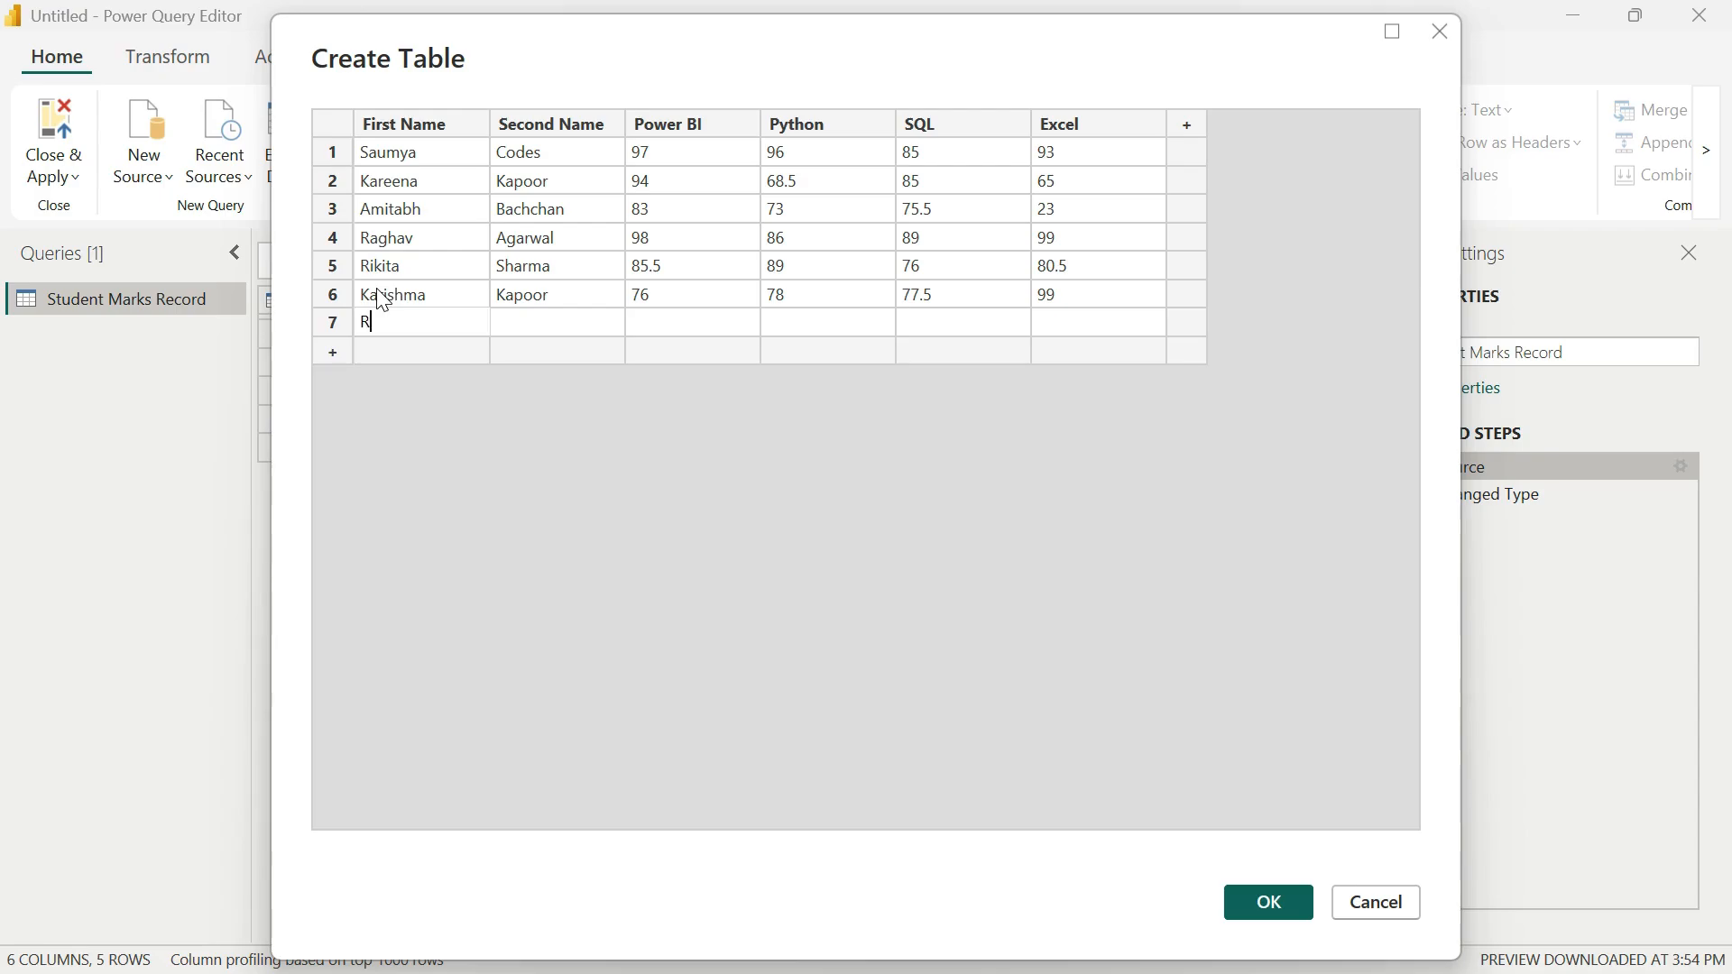
pyautogui.press('BackSpace')
pyautogui.write('Ranbir')
pyautogui.press('Tab')
pyautogui.write('Kapoor')
pyautogui.press('Tab')
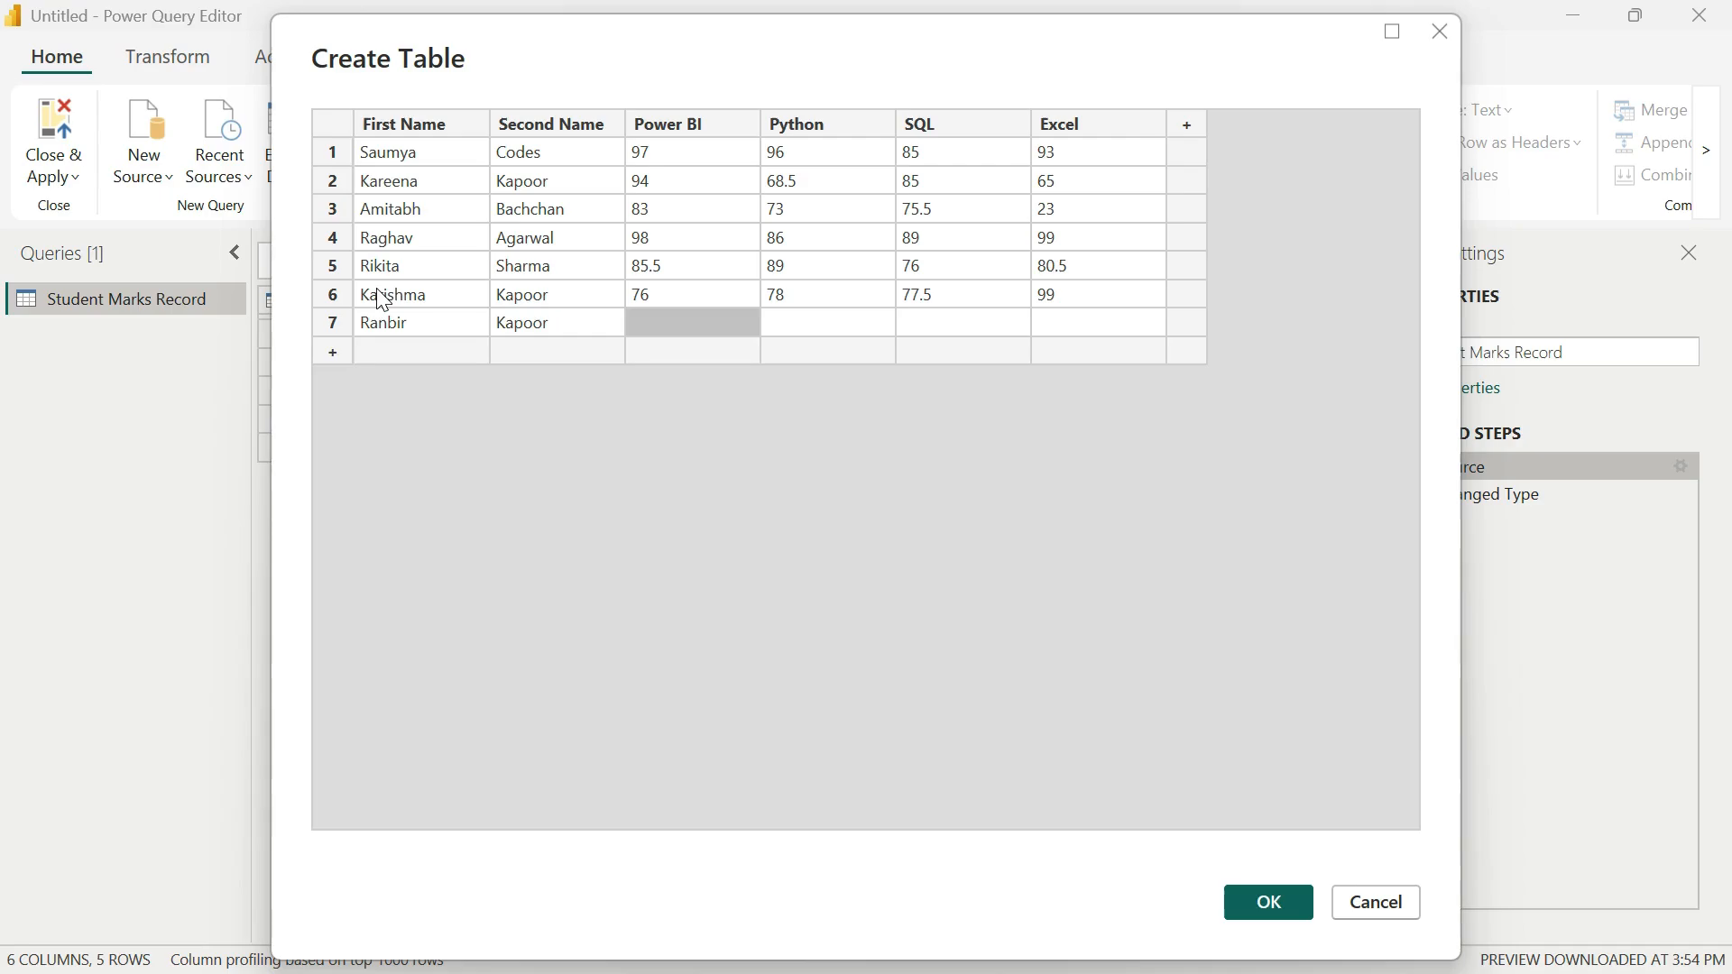
# Step: Enter the marks in row 7: Power BI 89, Python 87, SQL 80, Excel 89, and apply the table edits
pyautogui.write('89')
pyautogui.press('Tab')
pyautogui.write('87')
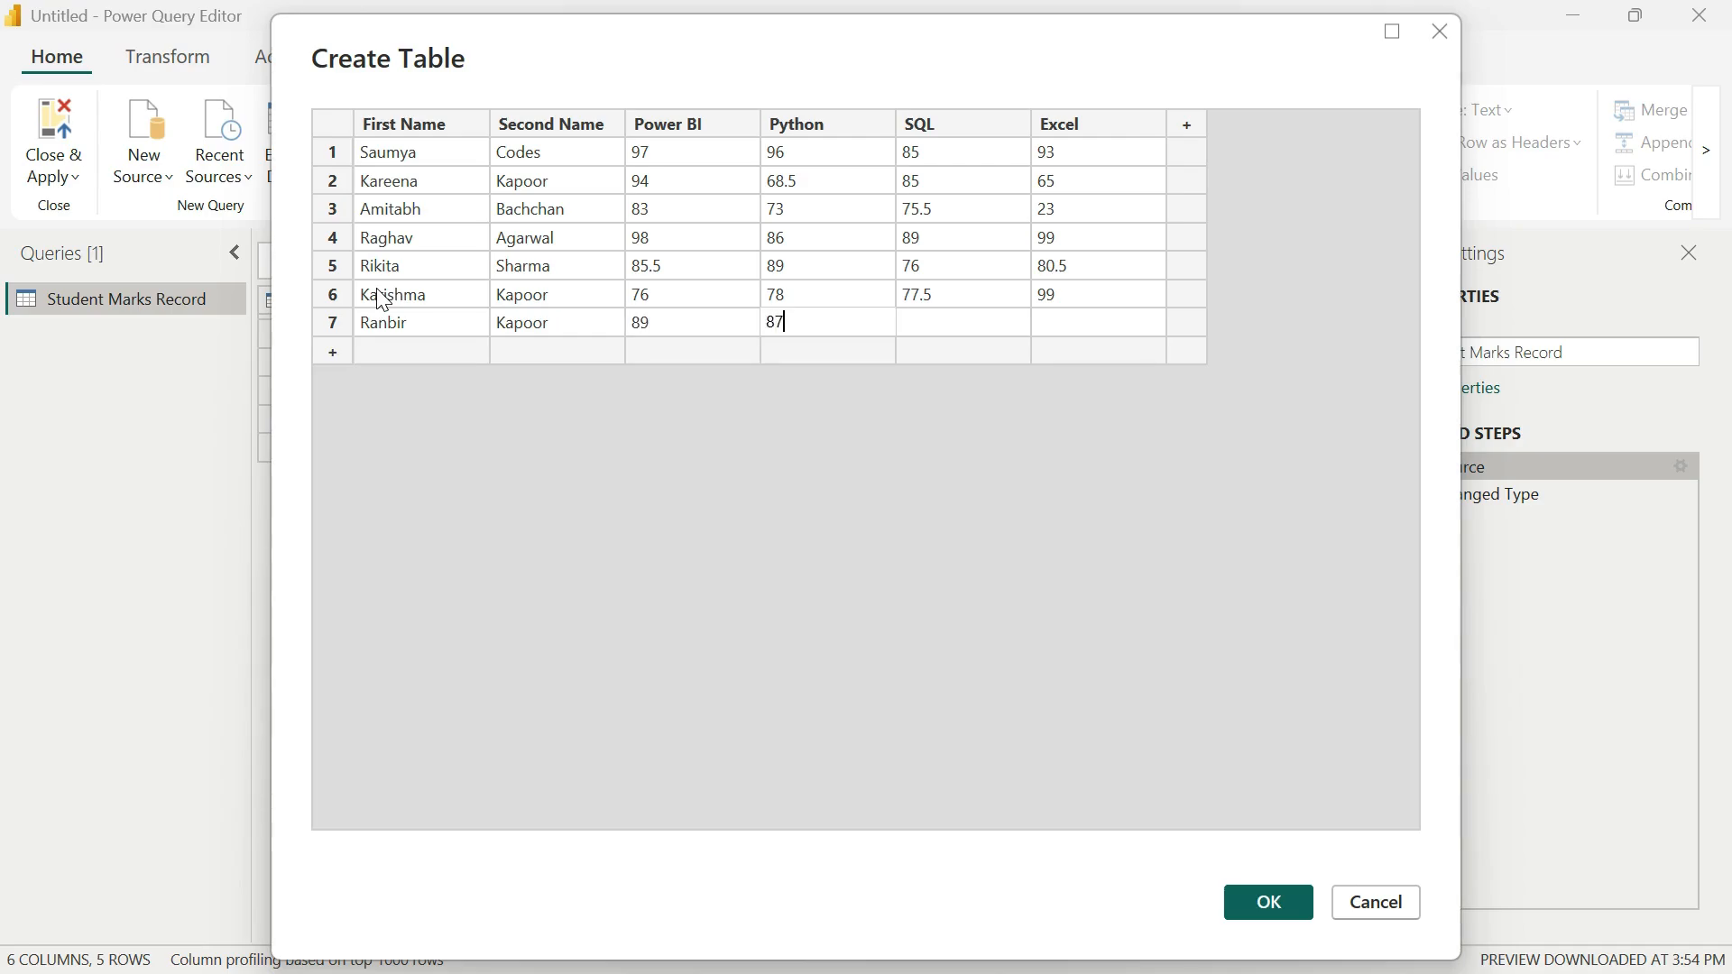
pyautogui.press('Tab')
pyautogui.write('80')
pyautogui.press('Tab')
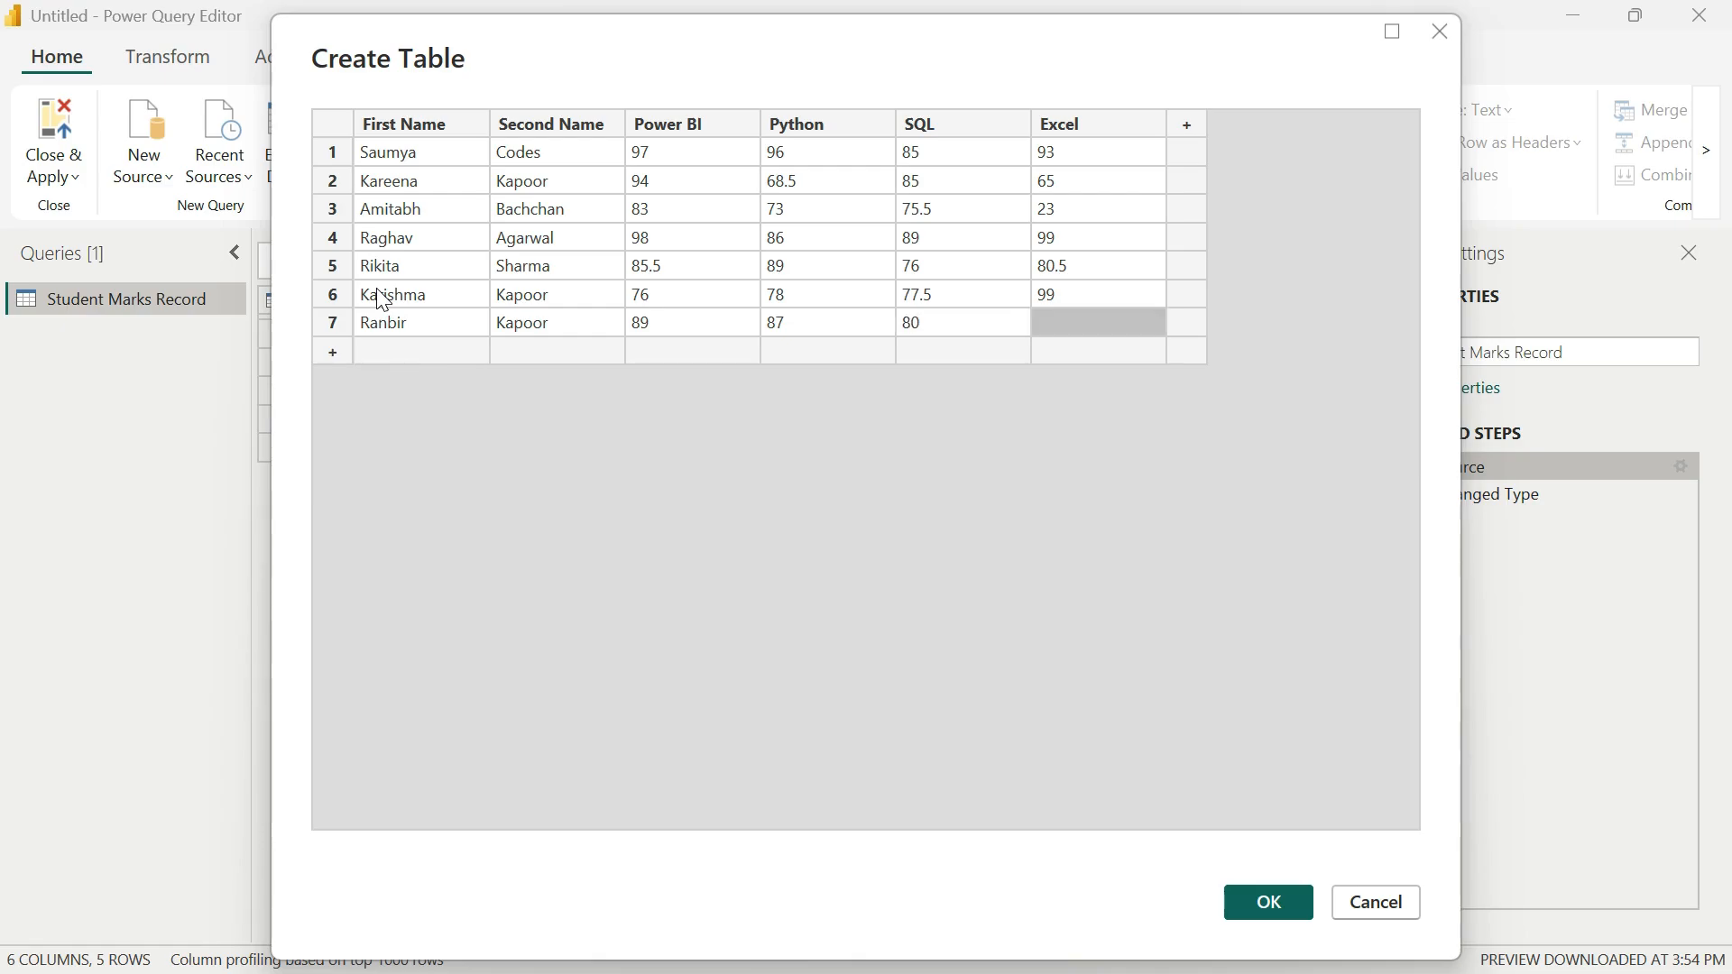
pyautogui.write('89')
pyautogui.click(482, 577)
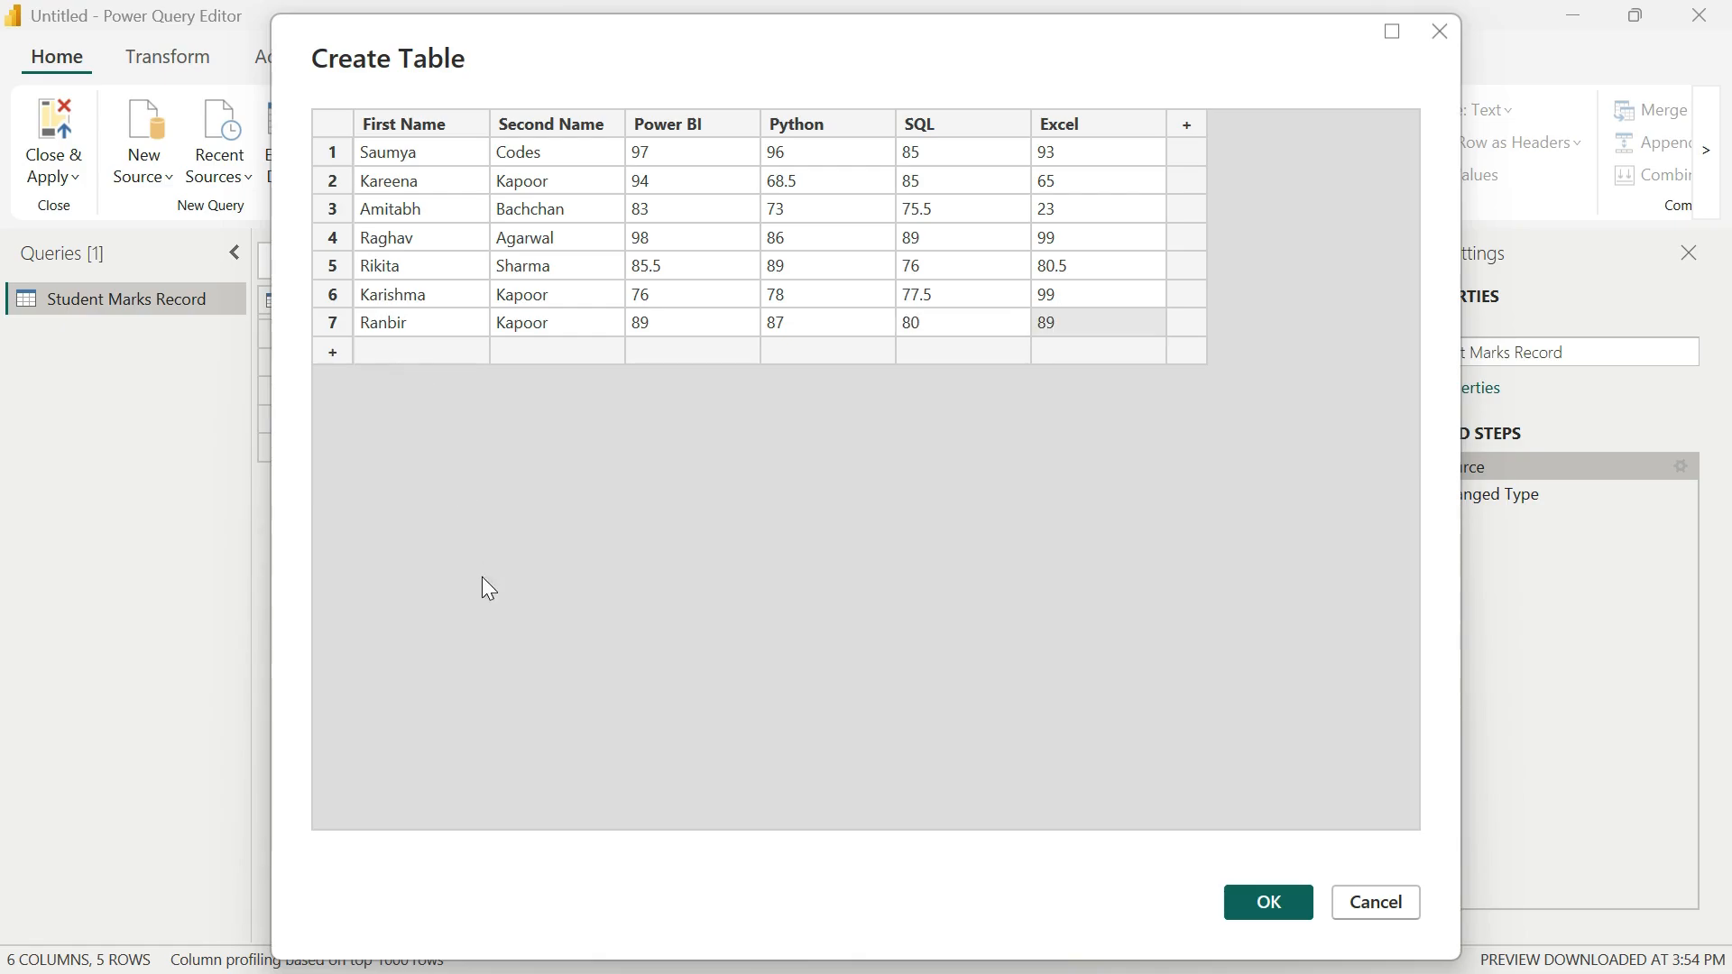
pyautogui.click(1285, 909)
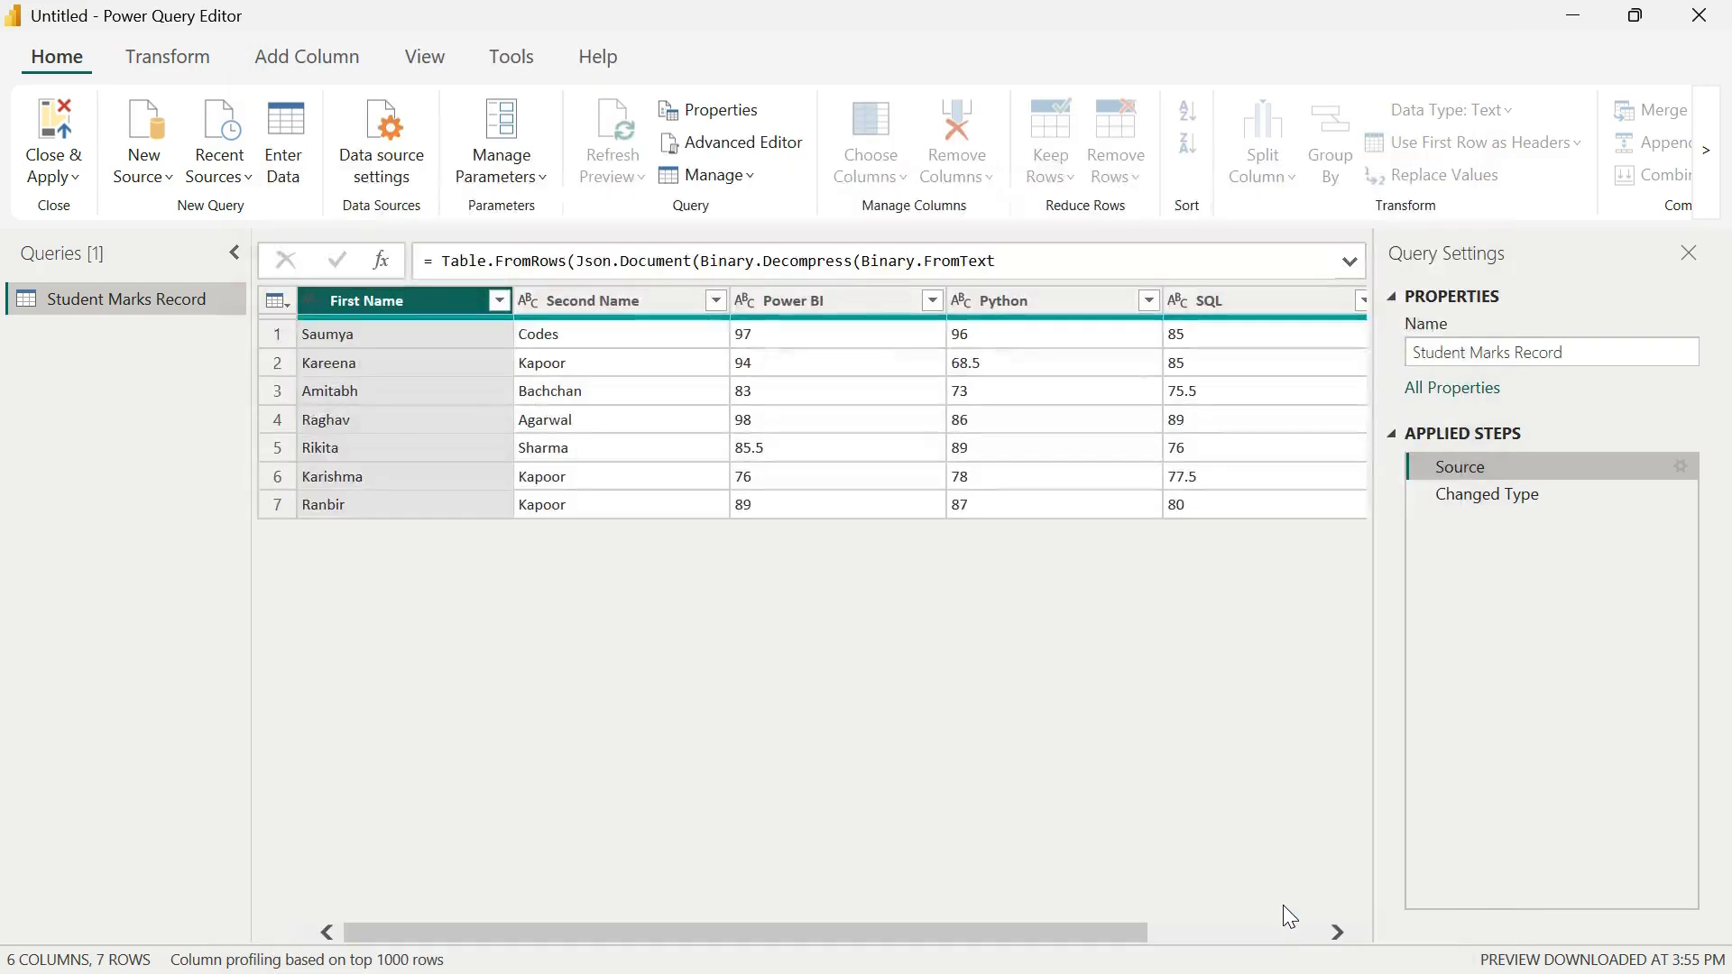
# Step: Close Power Query Editor with the changes applied, and expand the Student Marks Record fields in Report view
pyautogui.click(64, 177)
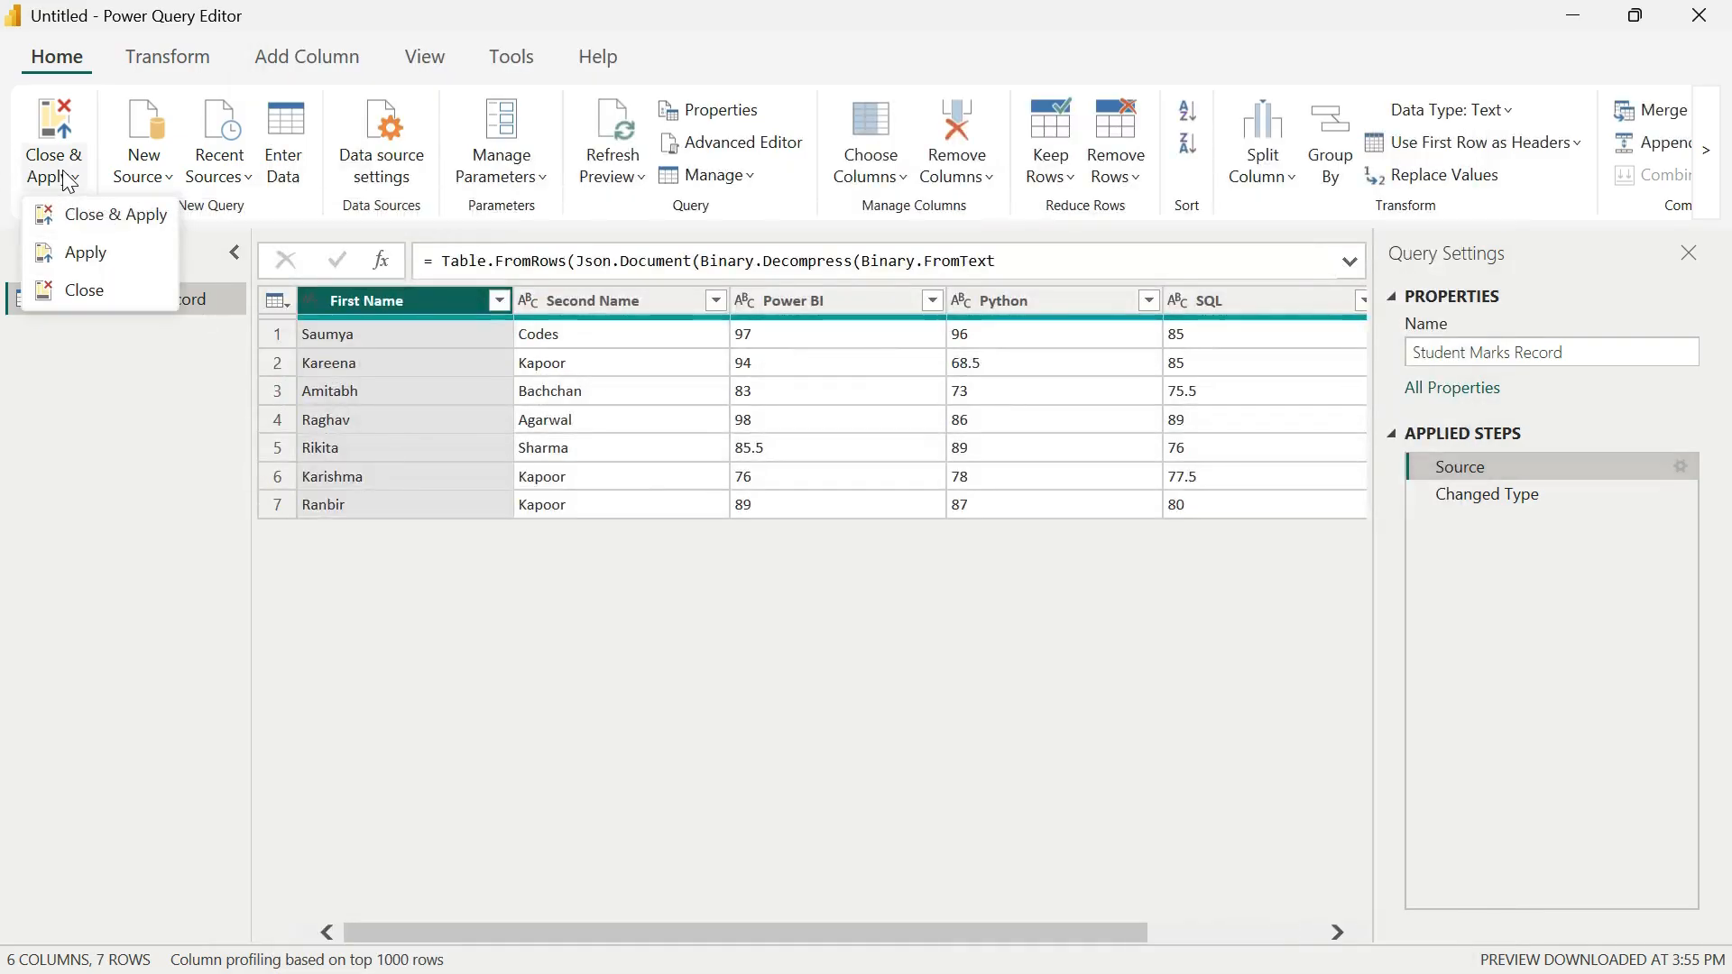
pyautogui.click(114, 217)
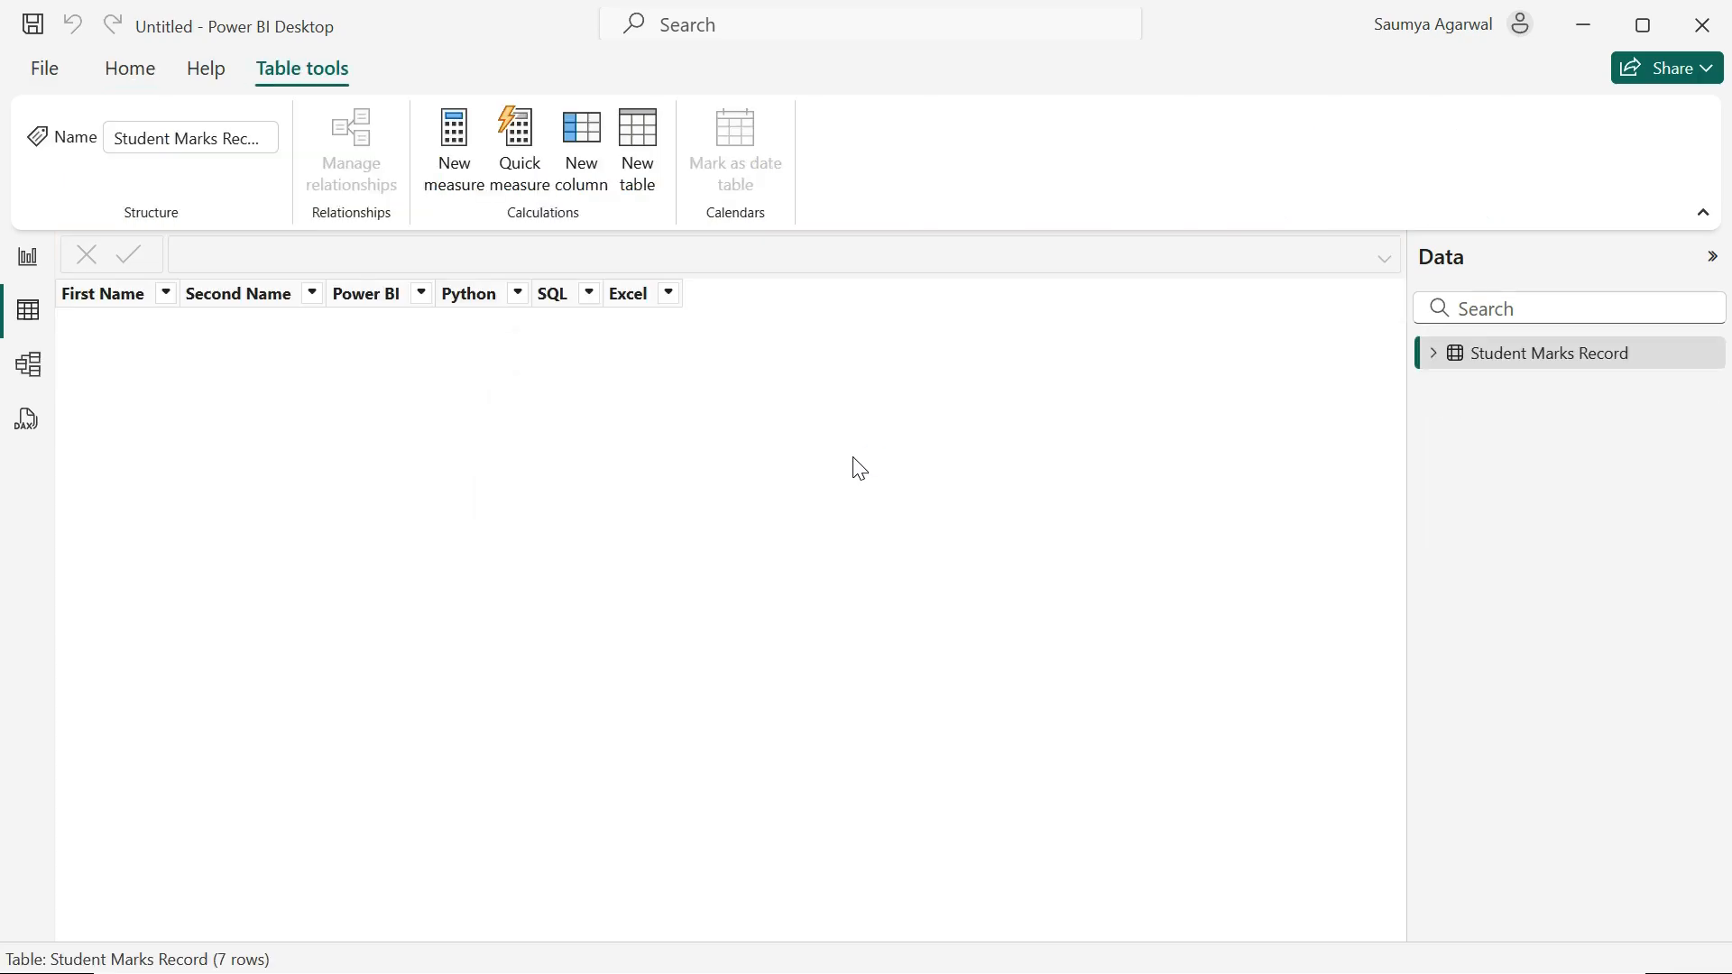
pyautogui.click(28, 257)
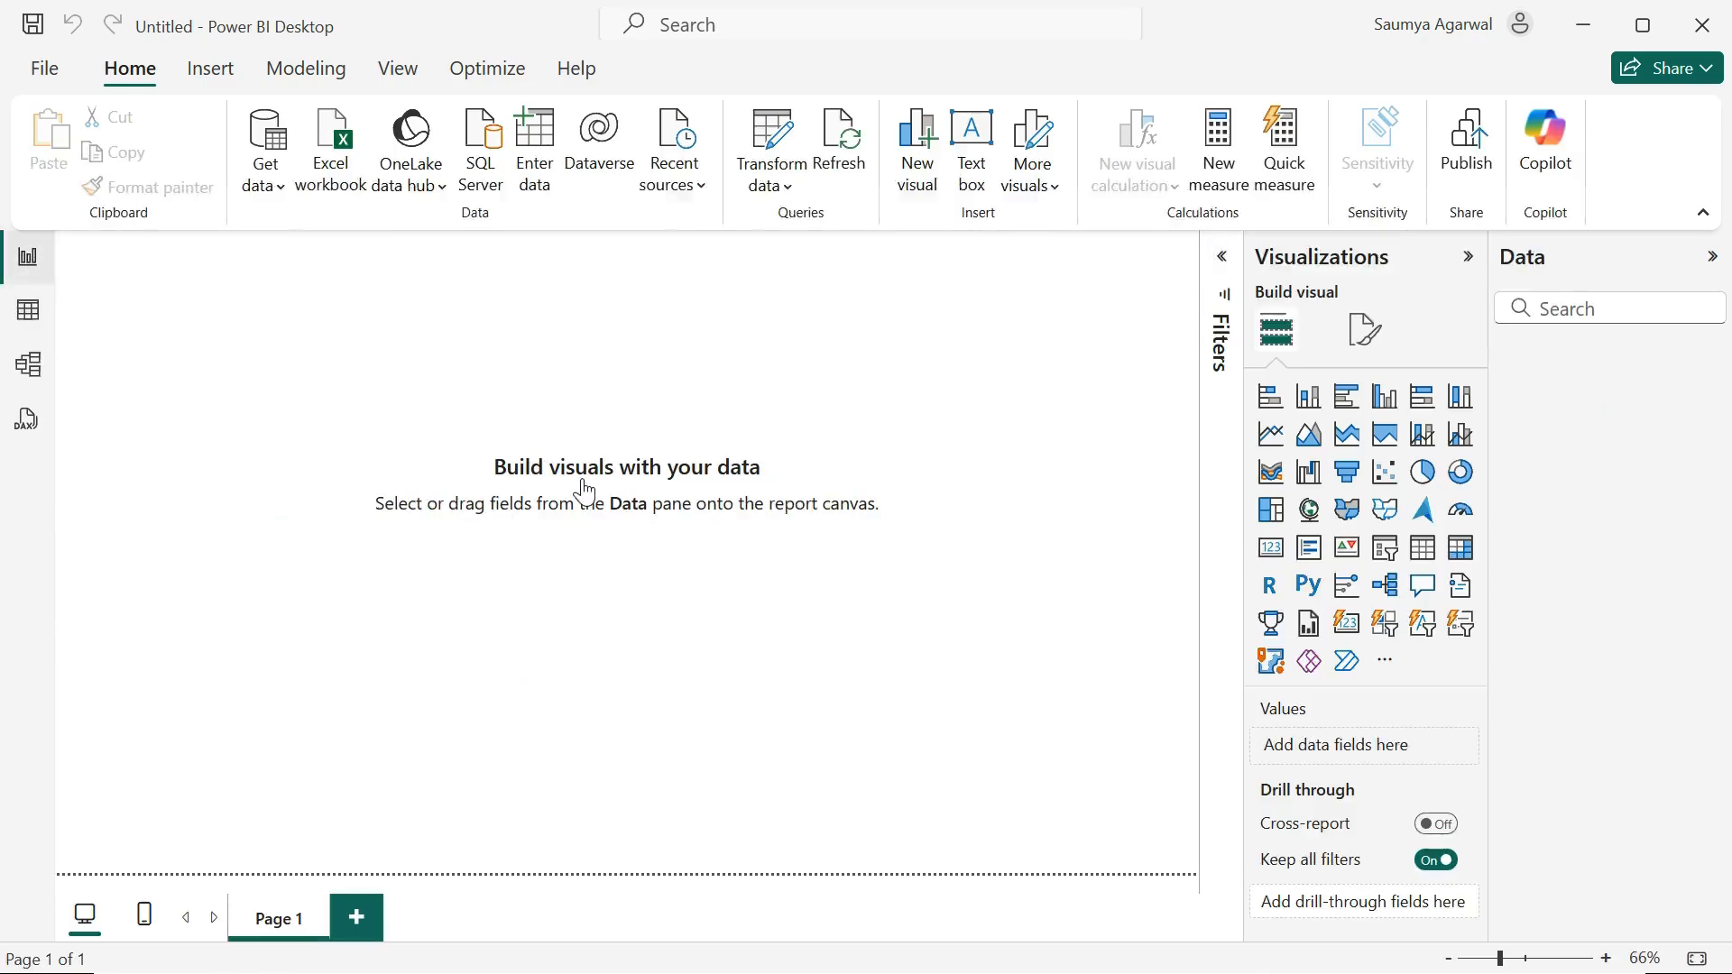
pyautogui.click(1515, 356)
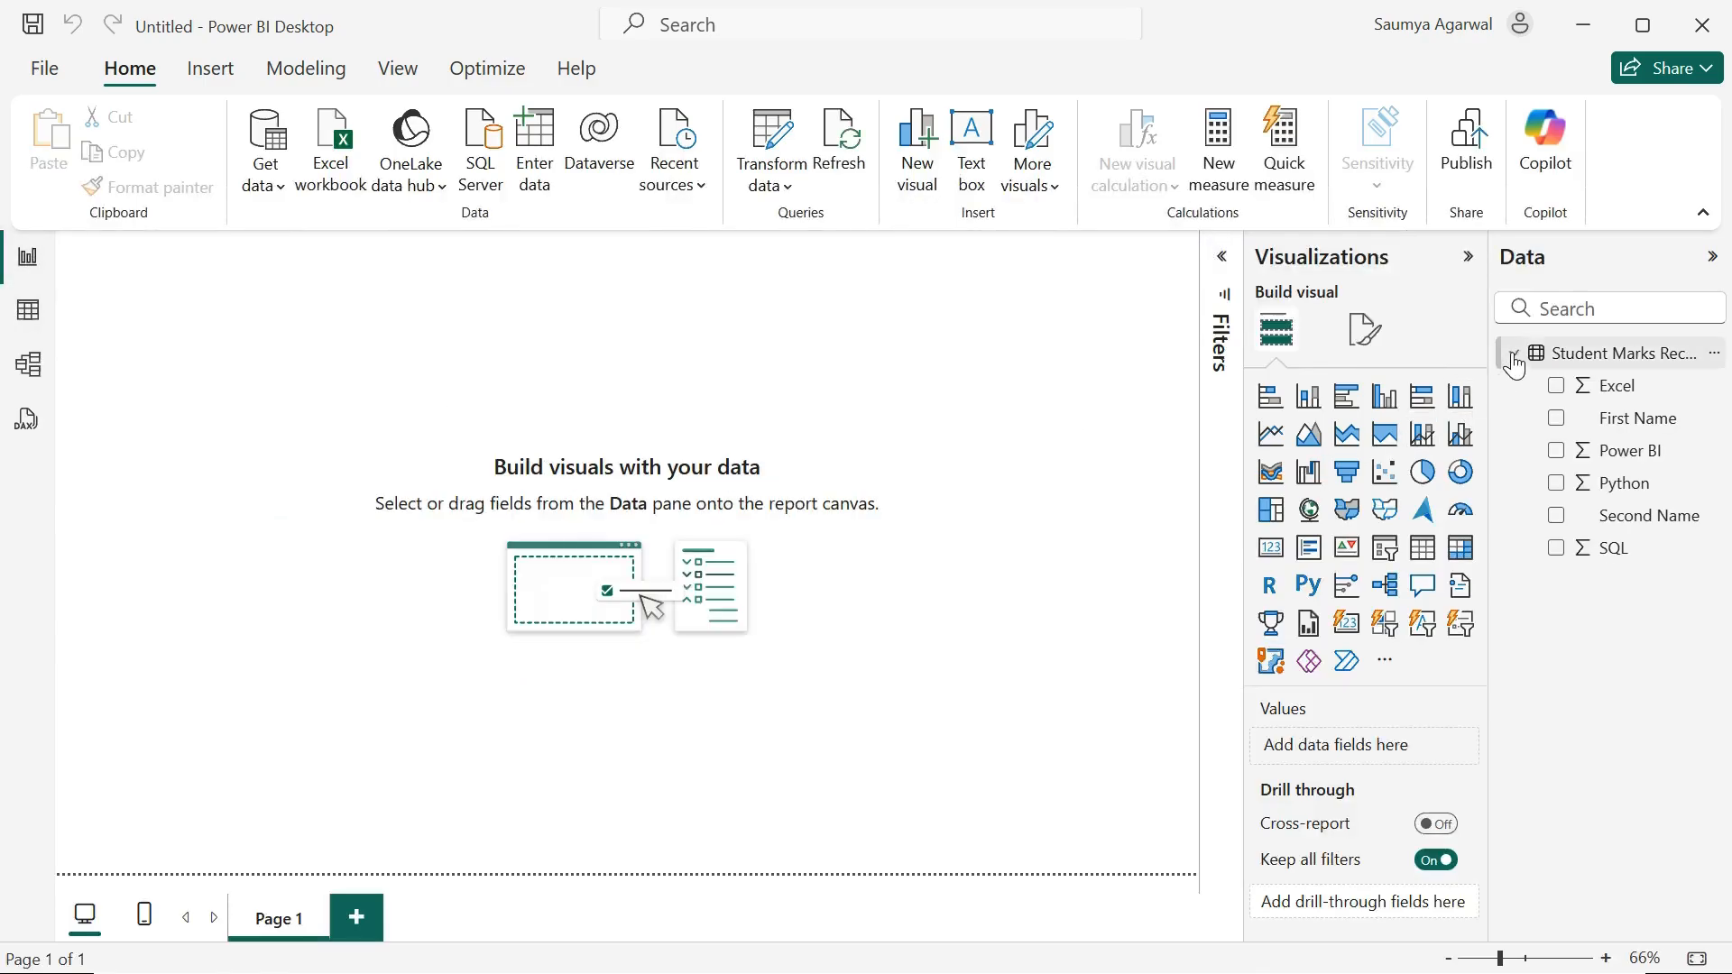